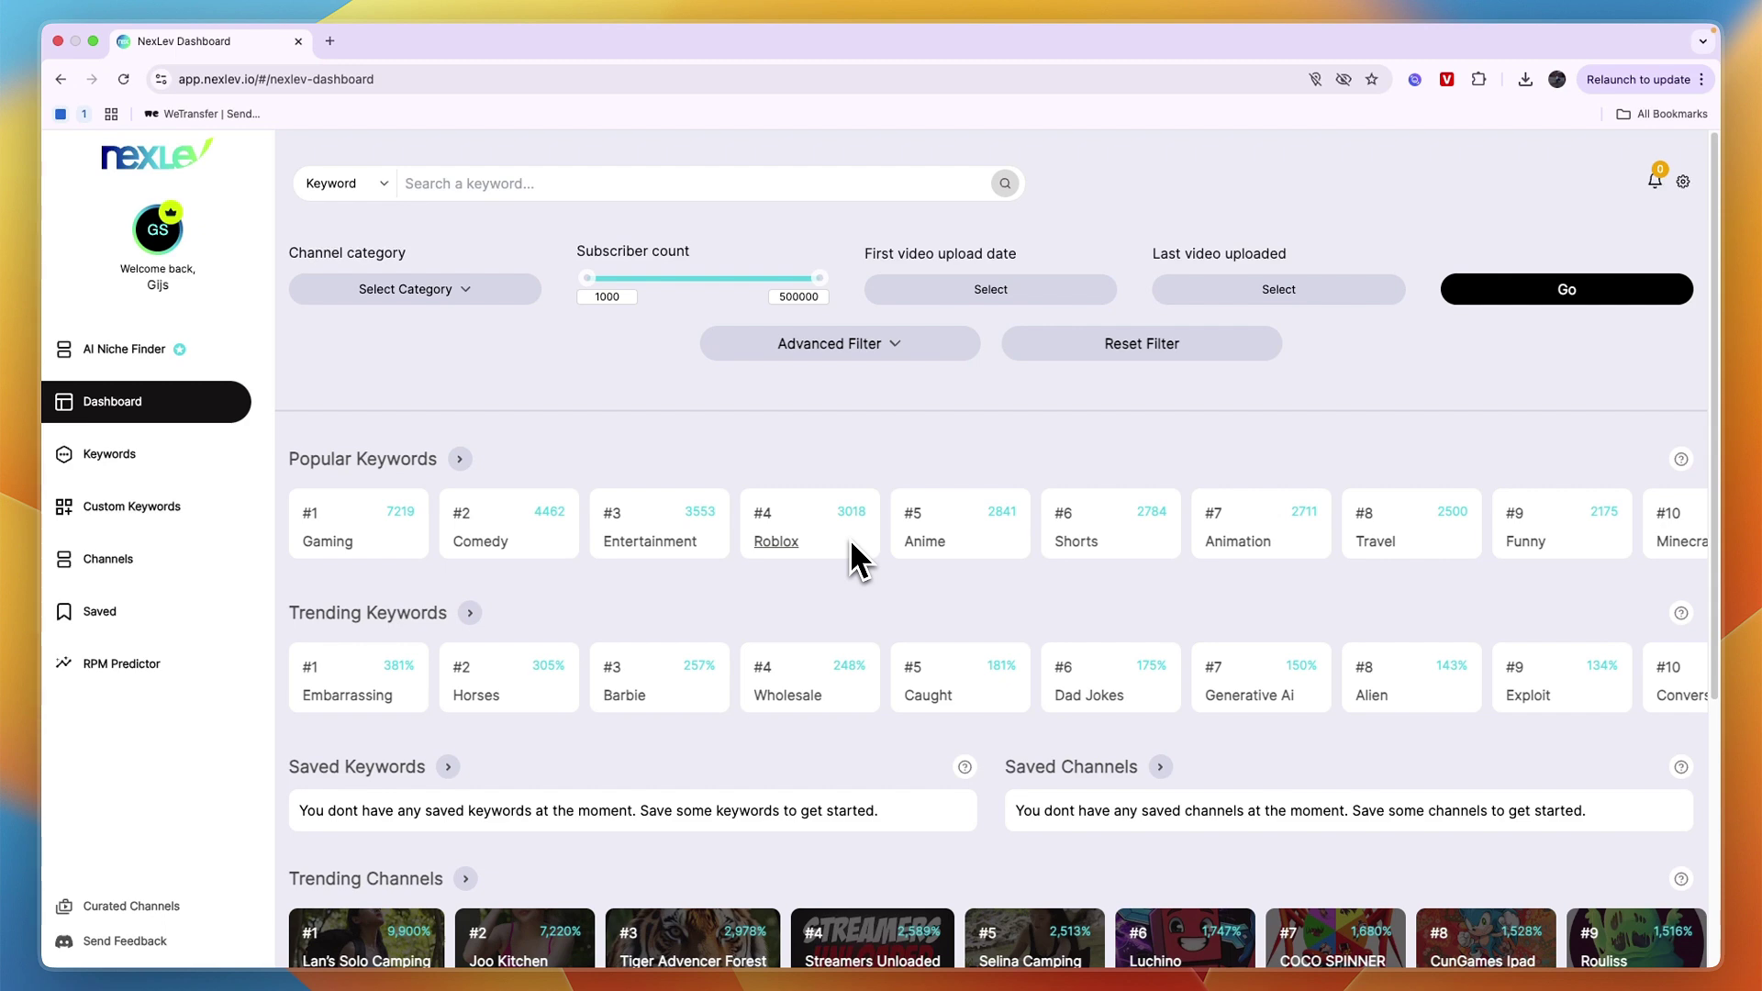
# Step: Go to AI Niche Finder from the NexLev dashboard sidebar
pyautogui.click(92, 354)
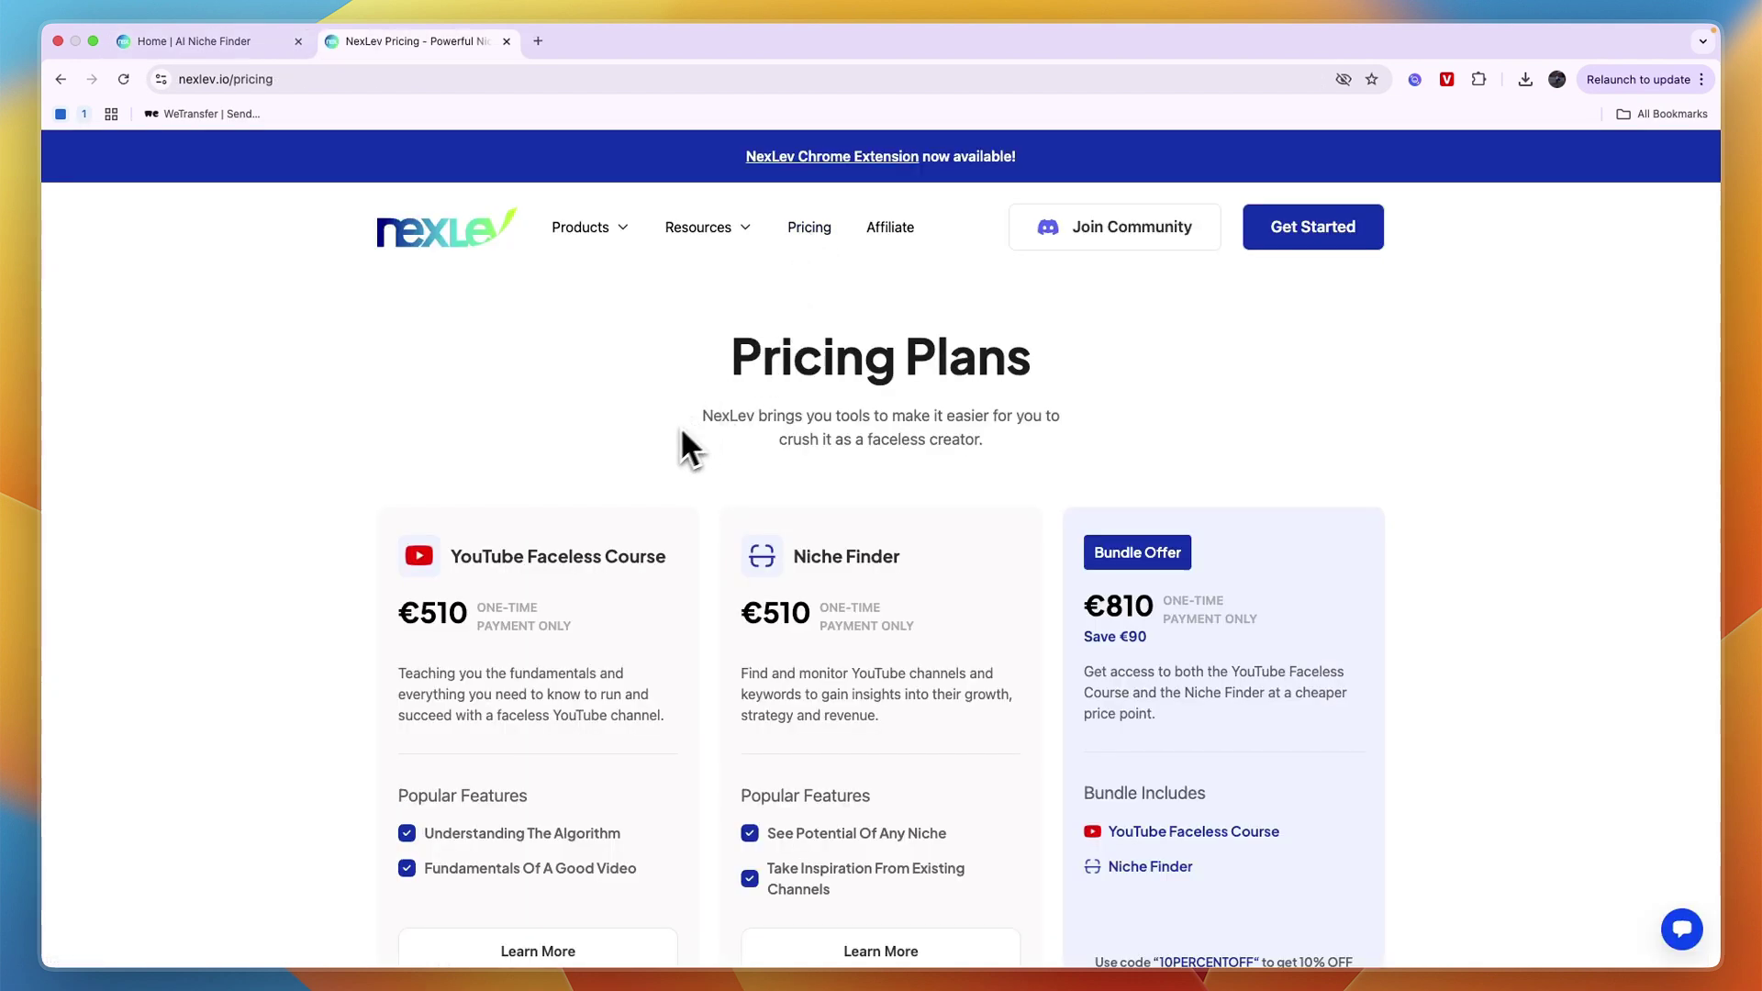
# Step: Review the pricing plans, highlighting the YouTube Faceless Course plan and Niche Finder price
pyautogui.scroll(-2, 681, 426)
pyautogui.scroll(-1, 618, 487)
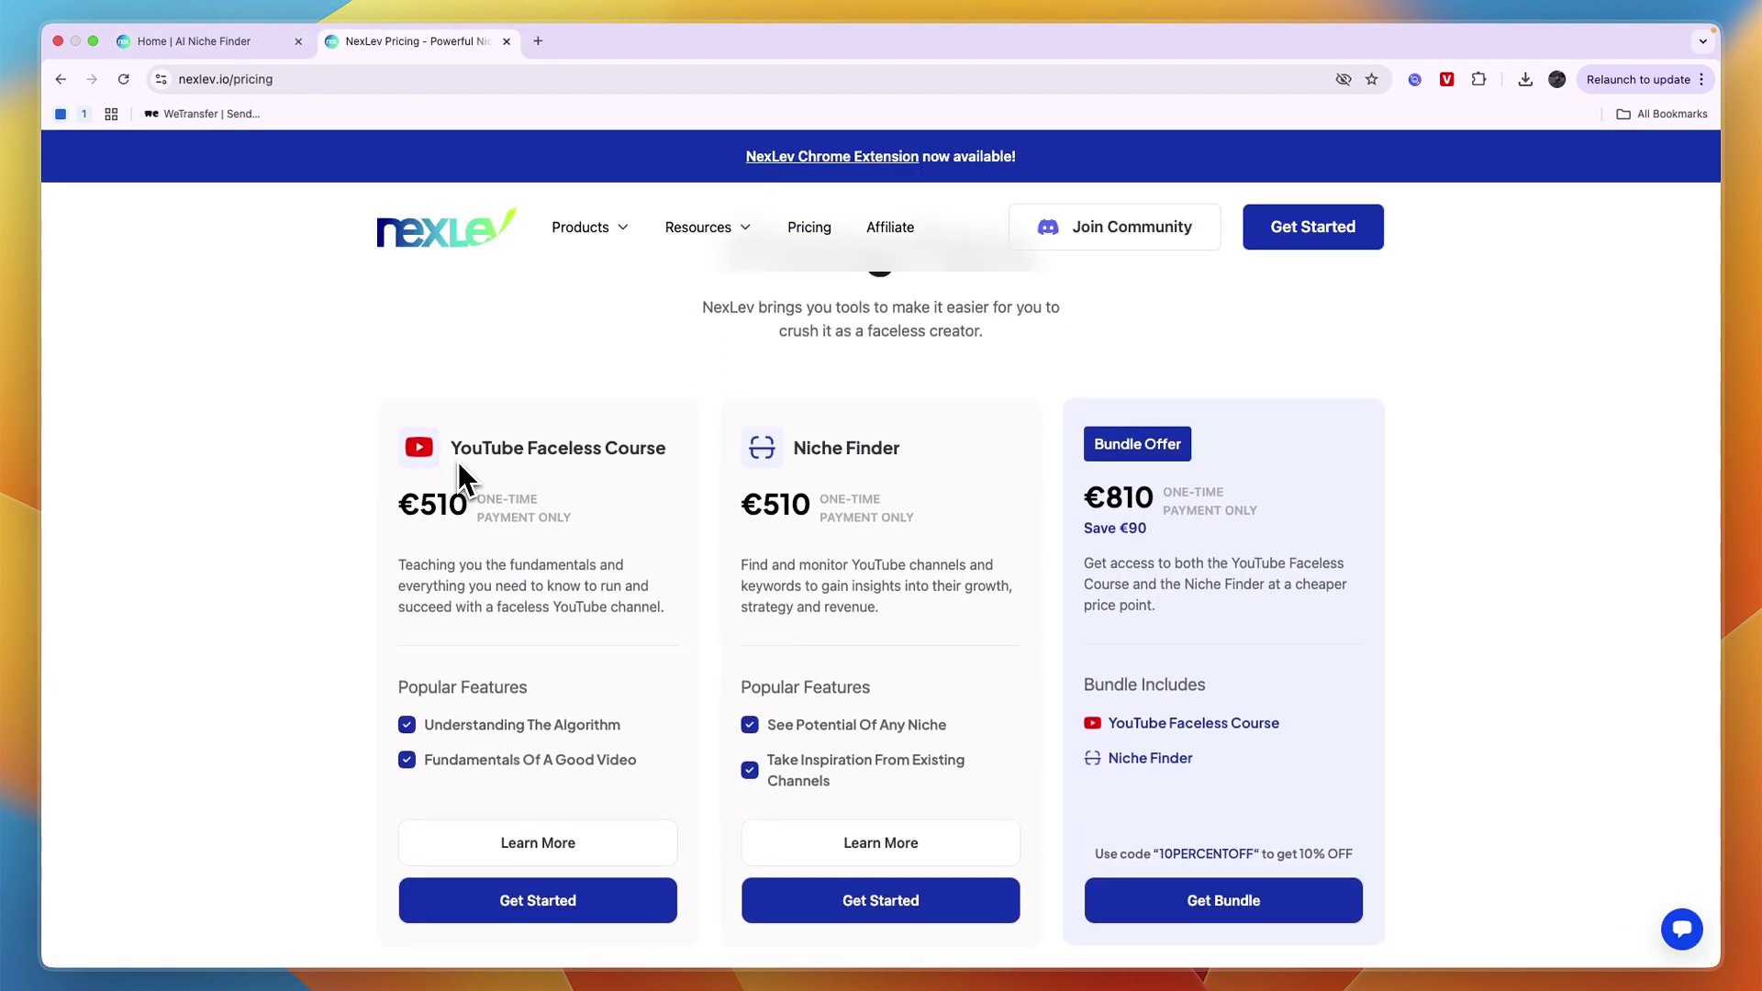
pyautogui.moveTo(459, 464); pyautogui.dragTo(652, 459)
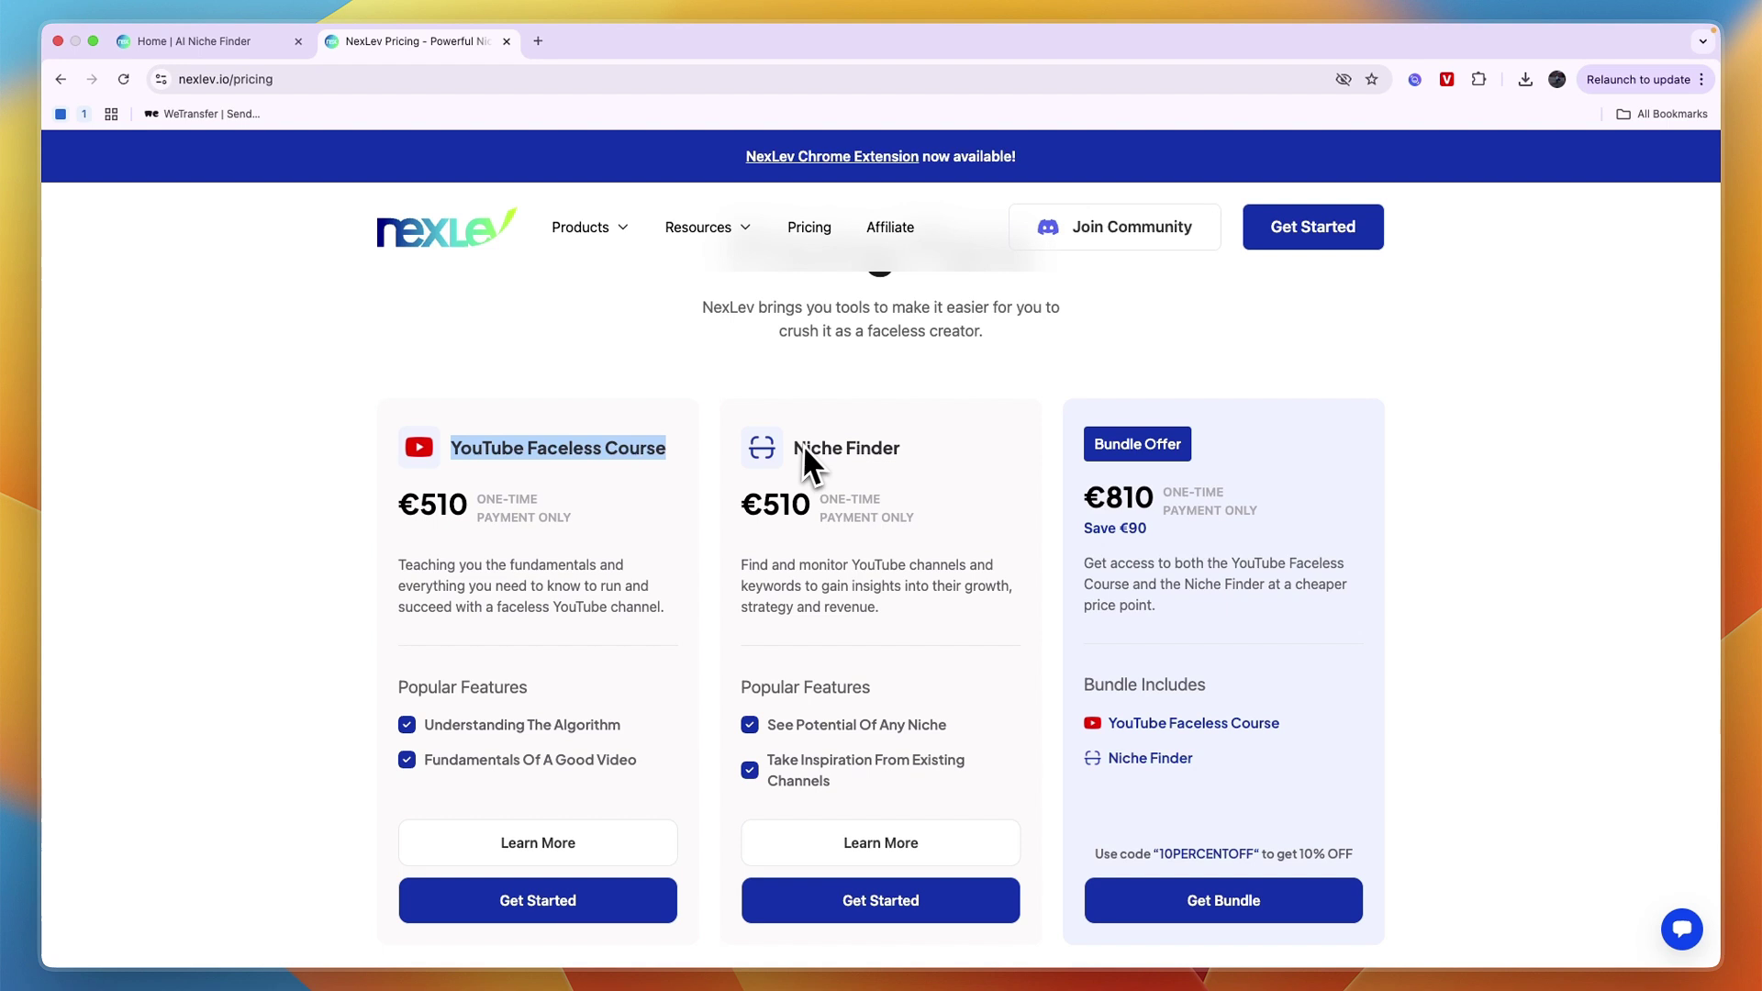
pyautogui.moveTo(804, 446); pyautogui.dragTo(929, 451)
pyautogui.click(929, 451)
pyautogui.scroll(-1, 850, 476)
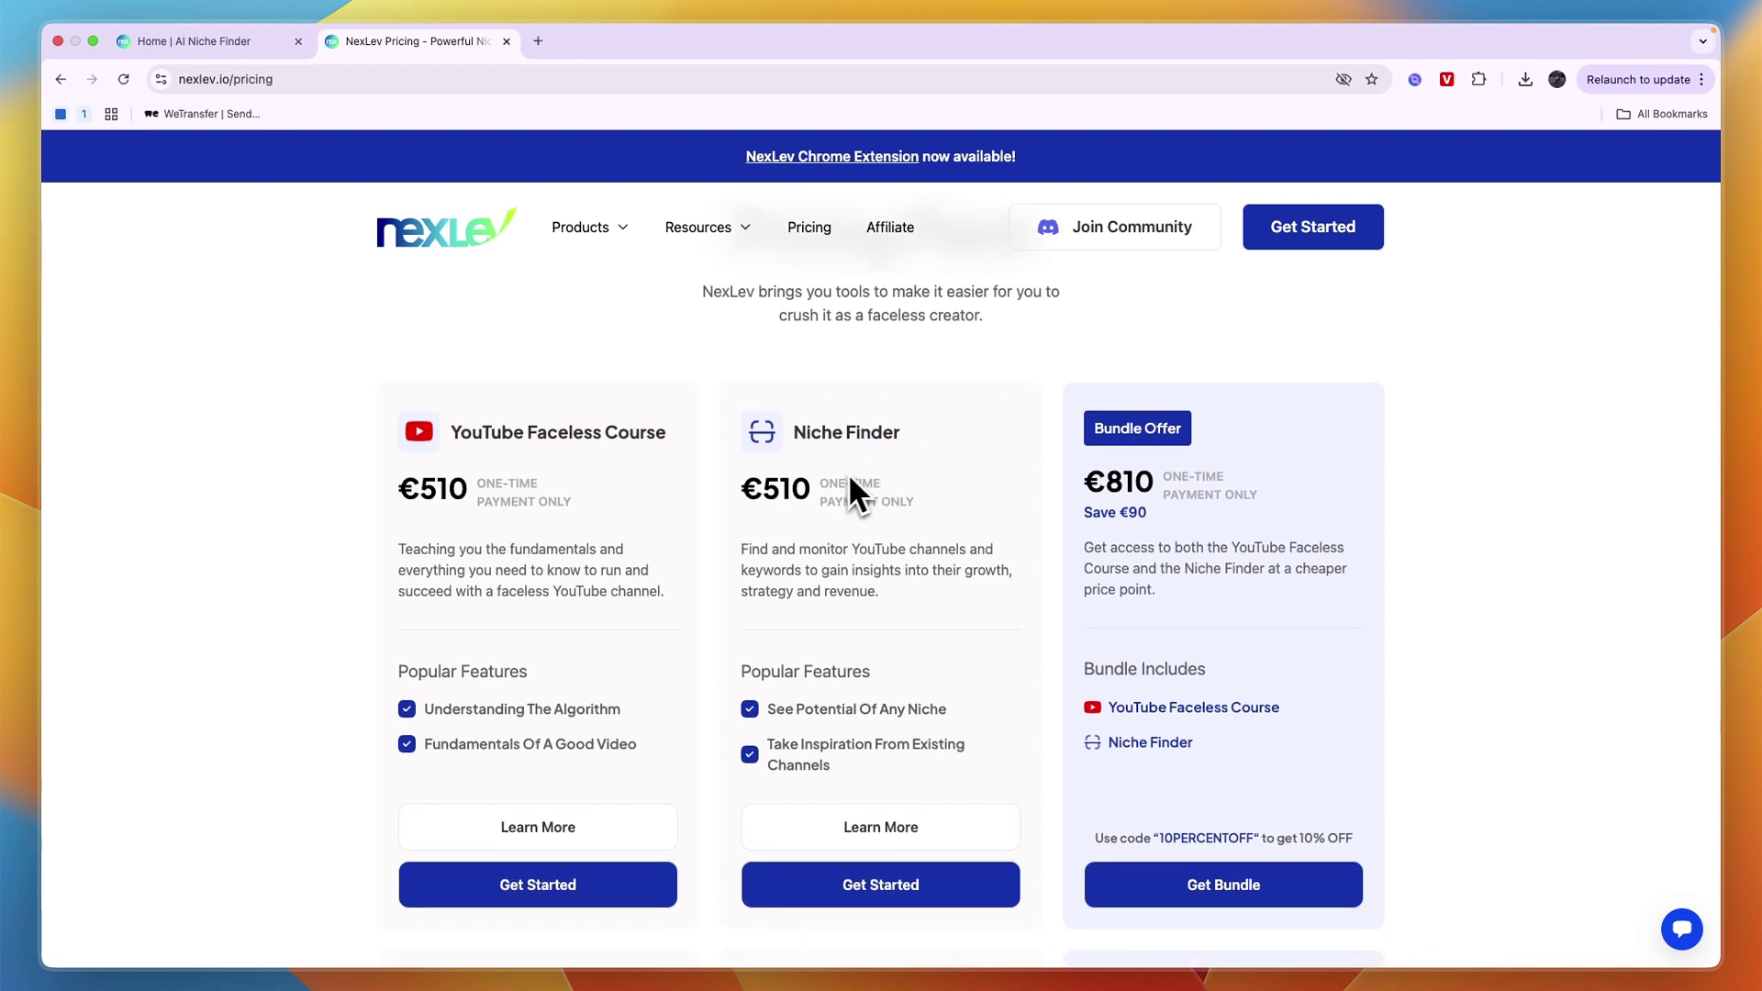
pyautogui.scroll(-1, 850, 487)
pyautogui.moveTo(744, 433); pyautogui.dragTo(803, 463)
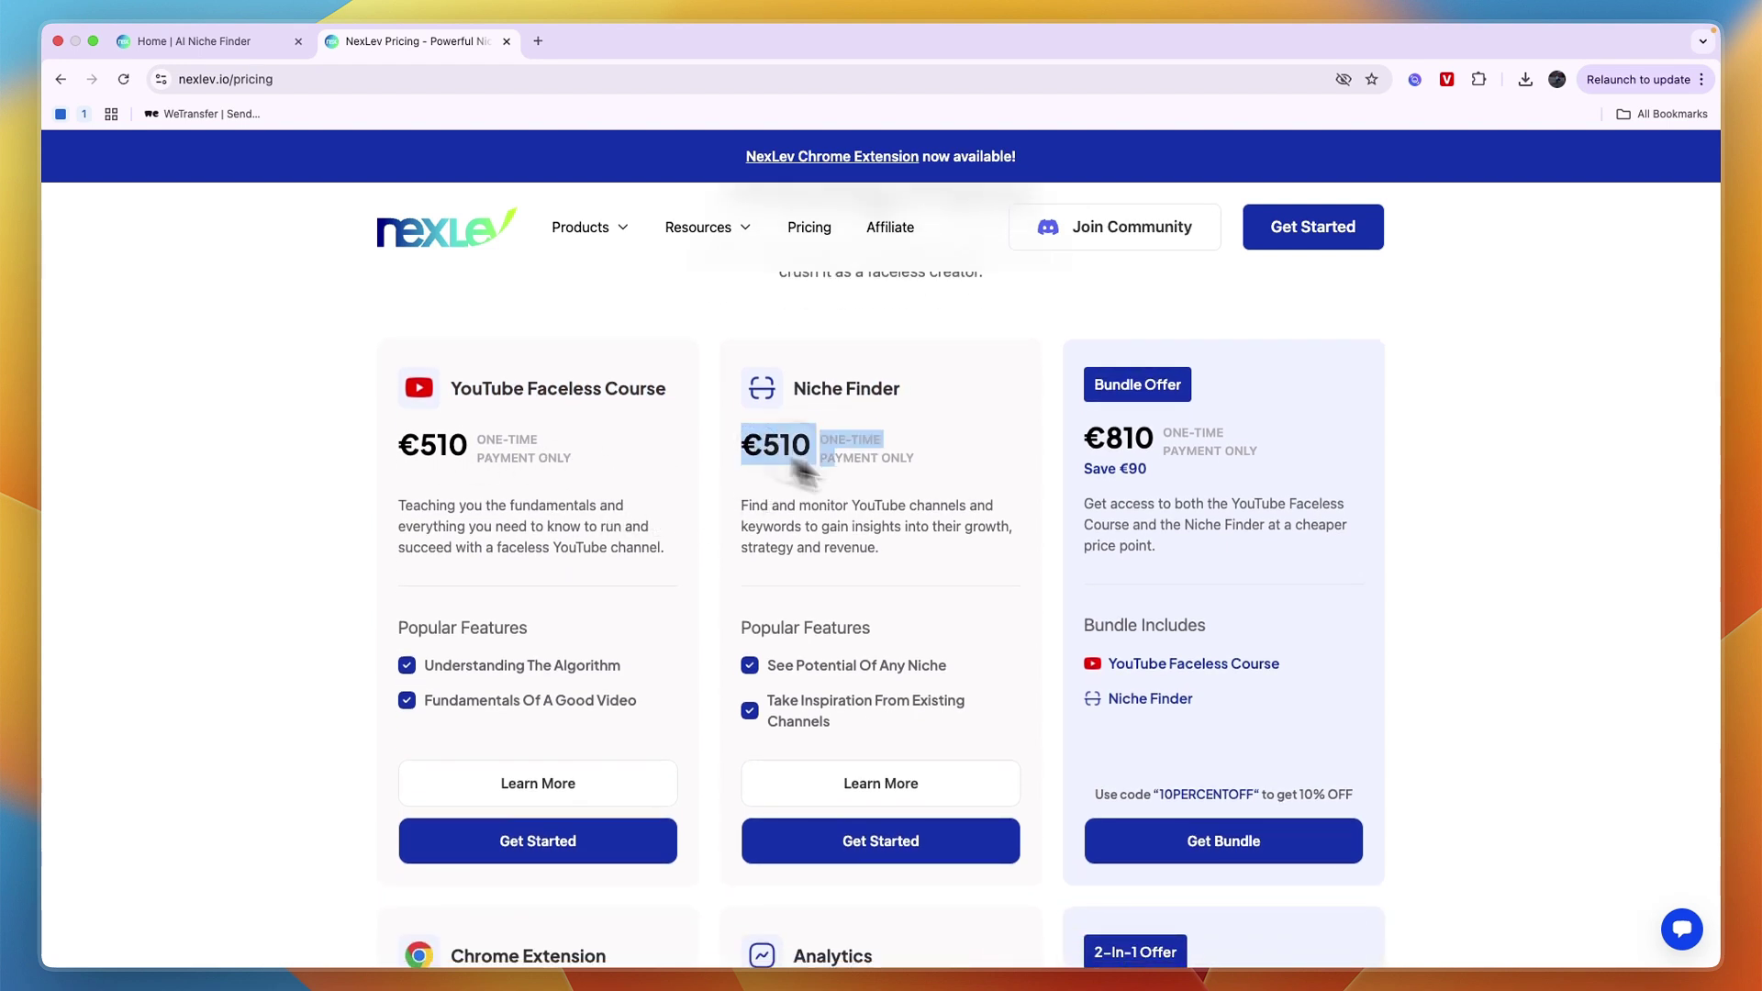
pyautogui.click(872, 474)
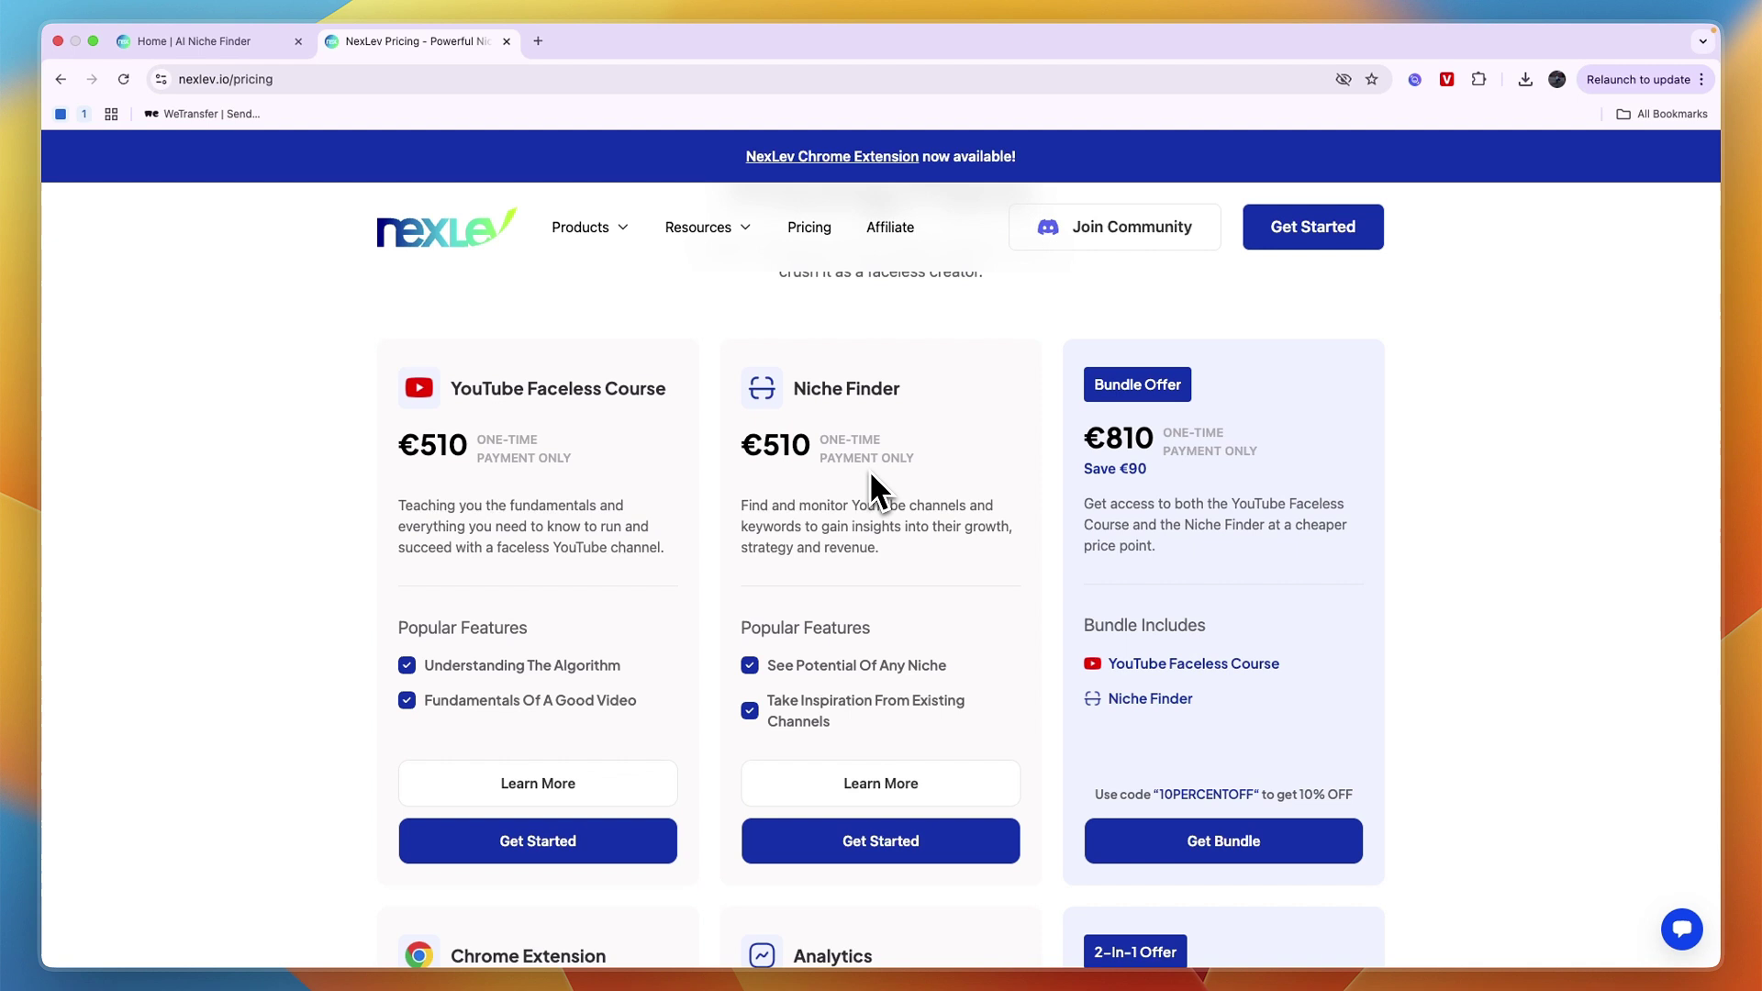
# Step: Note the €90 bundle saving and 10PERCENTOFF code, then start the €810 bundle signup
pyautogui.doubleClick(1122, 466)
pyautogui.click(1165, 798)
pyautogui.moveTo(1164, 796); pyautogui.dragTo(1276, 790)
pyautogui.click(1276, 790)
pyautogui.click(1249, 845)
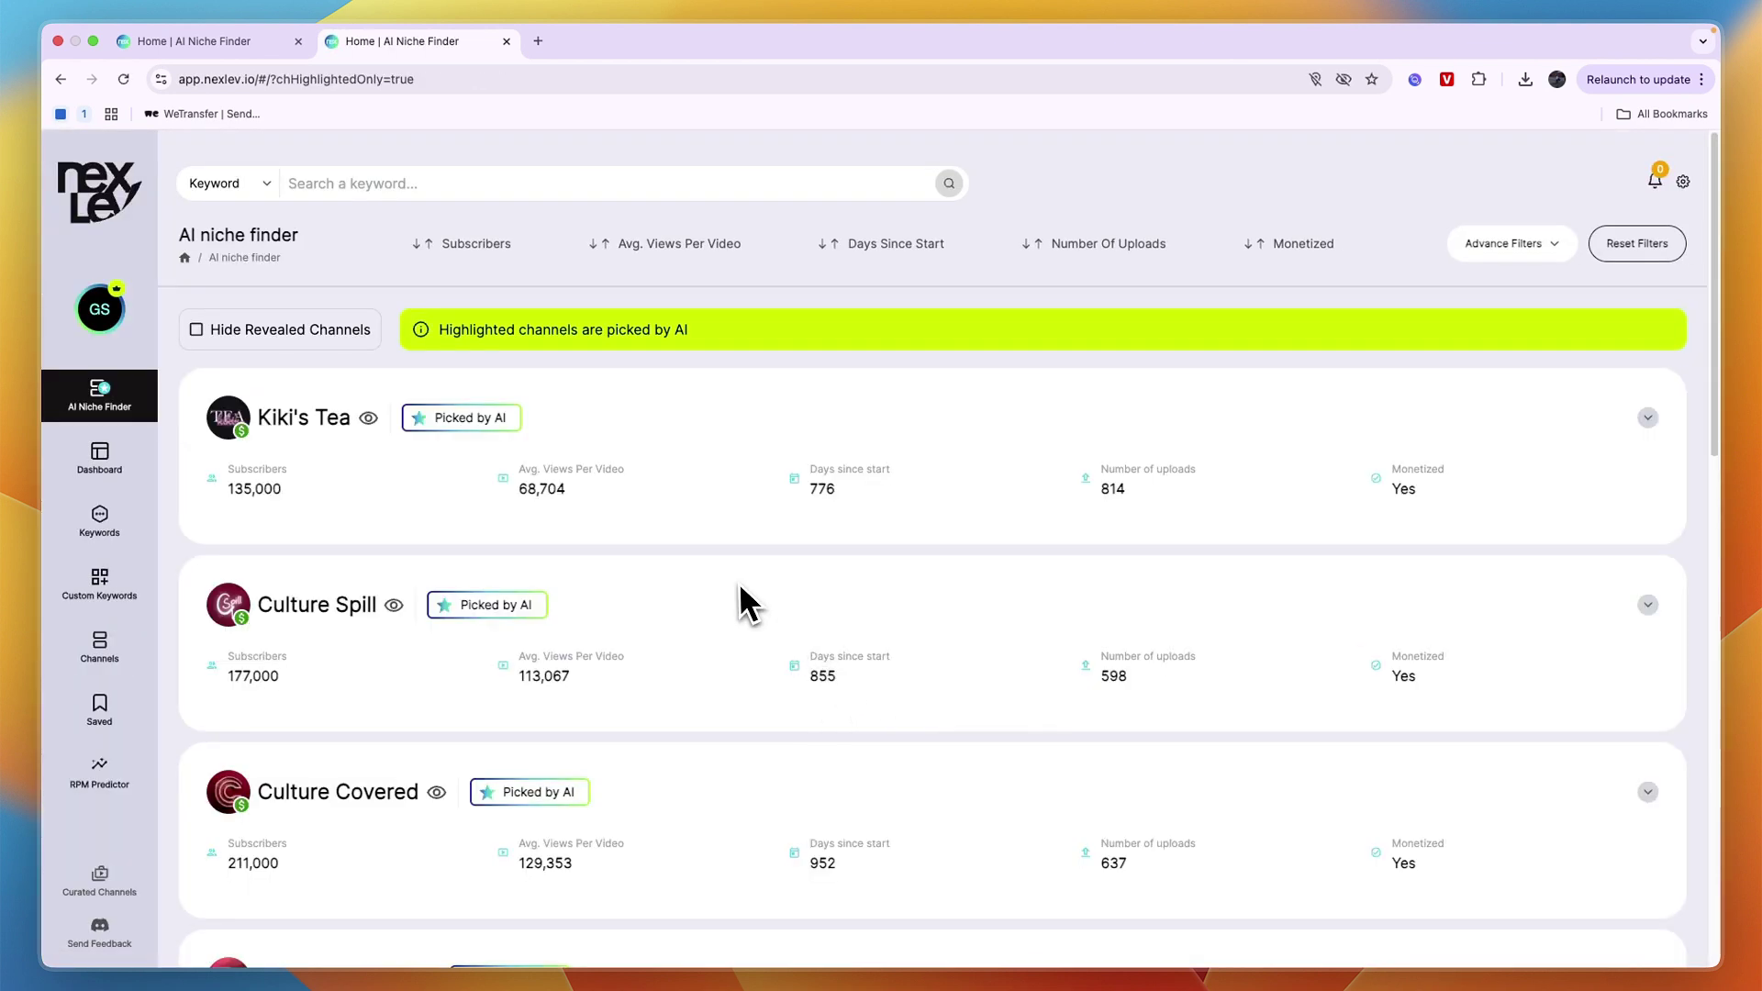
# Step: Back on the first niche finder tab, search SOFTWARESCOPE, then clear the keyword search
pyautogui.click(206, 41)
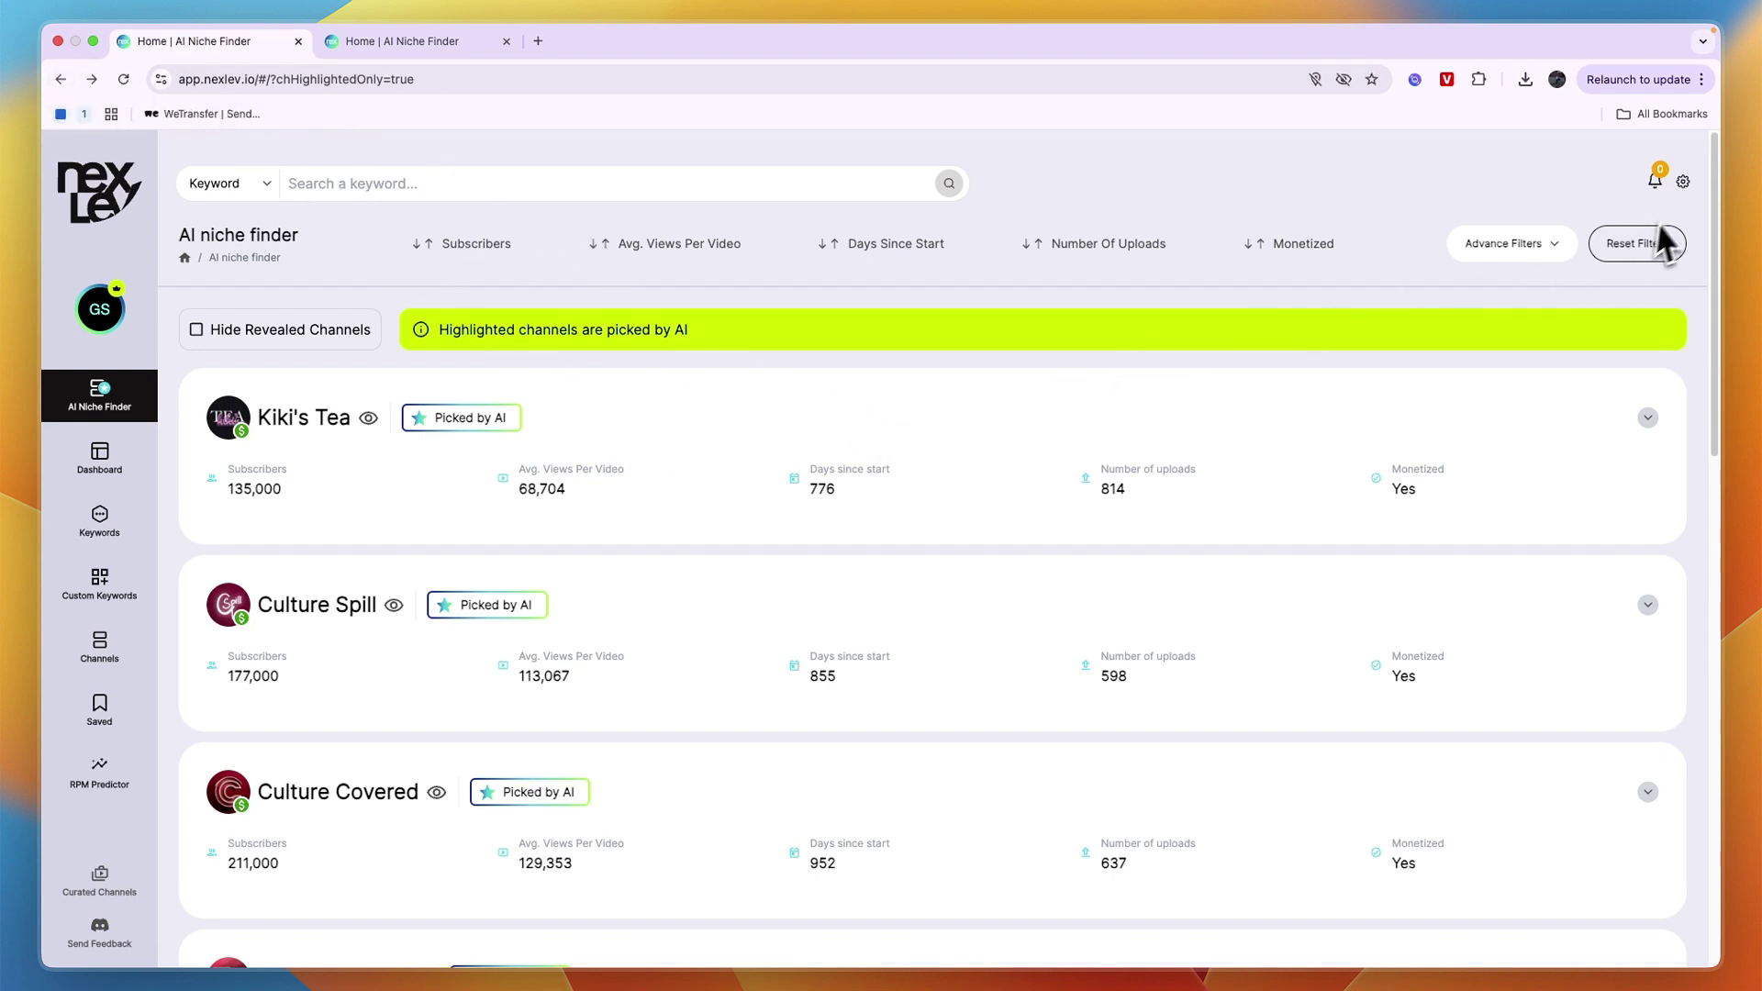
pyautogui.click(360, 195)
pyautogui.write('SOFTWARES')
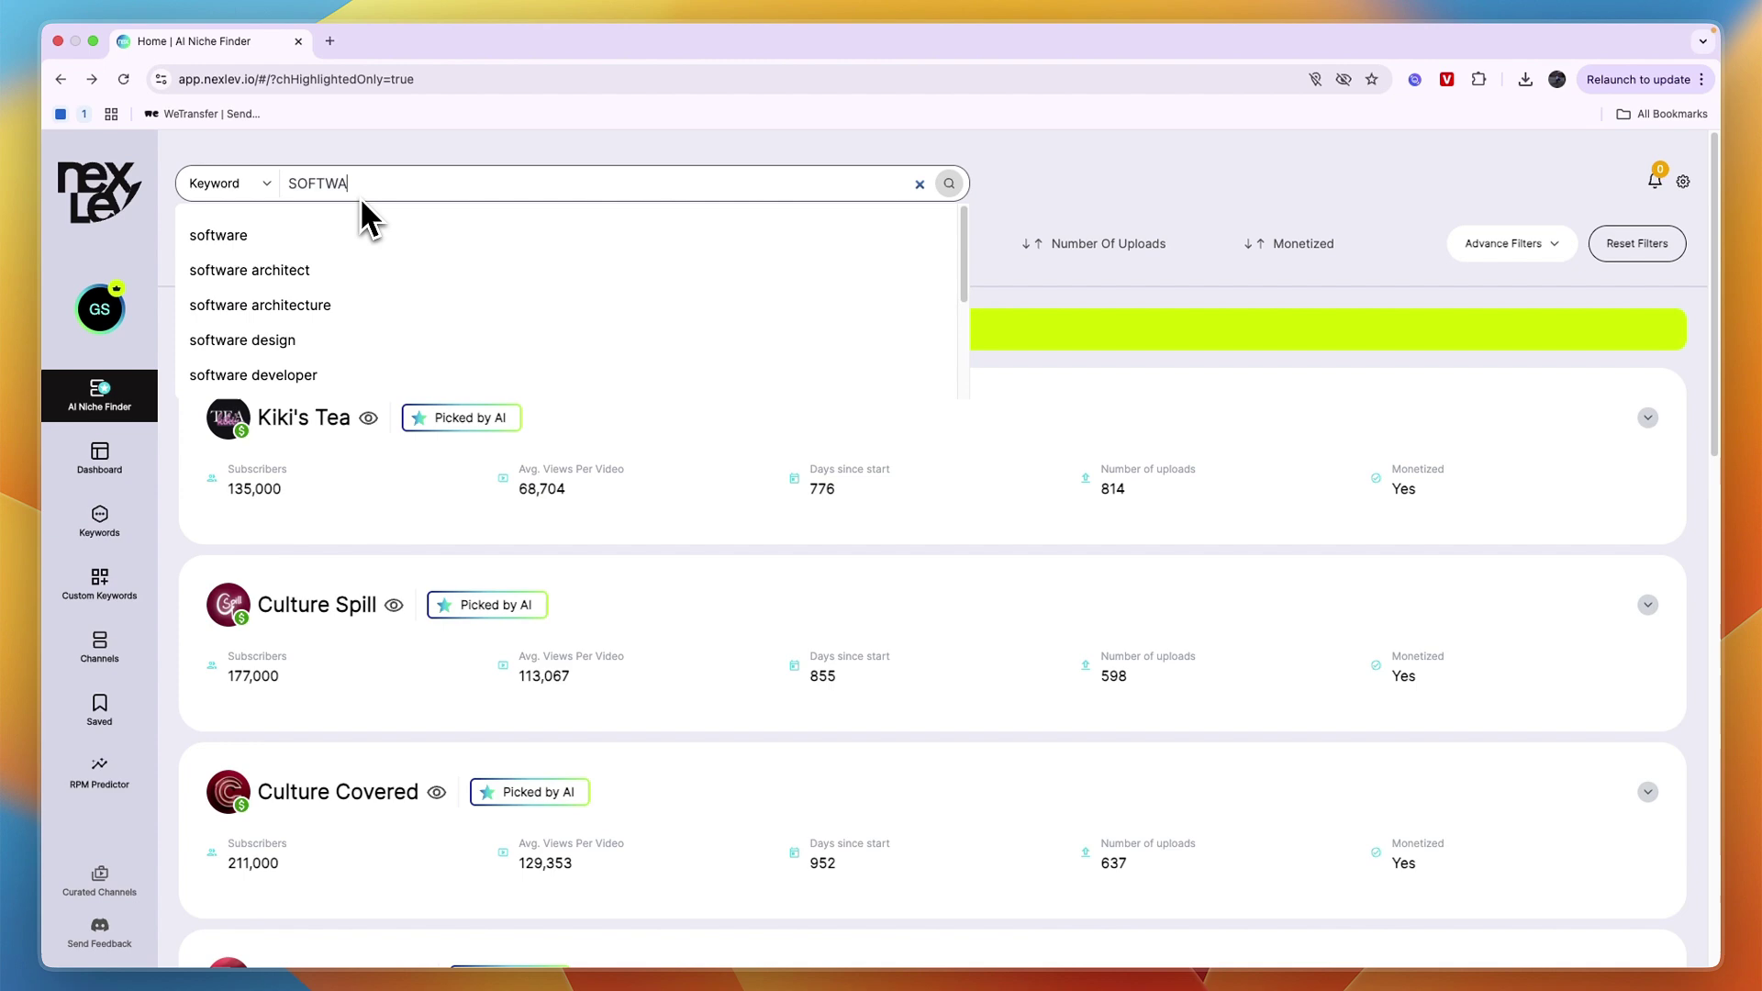
pyautogui.write('COPE')
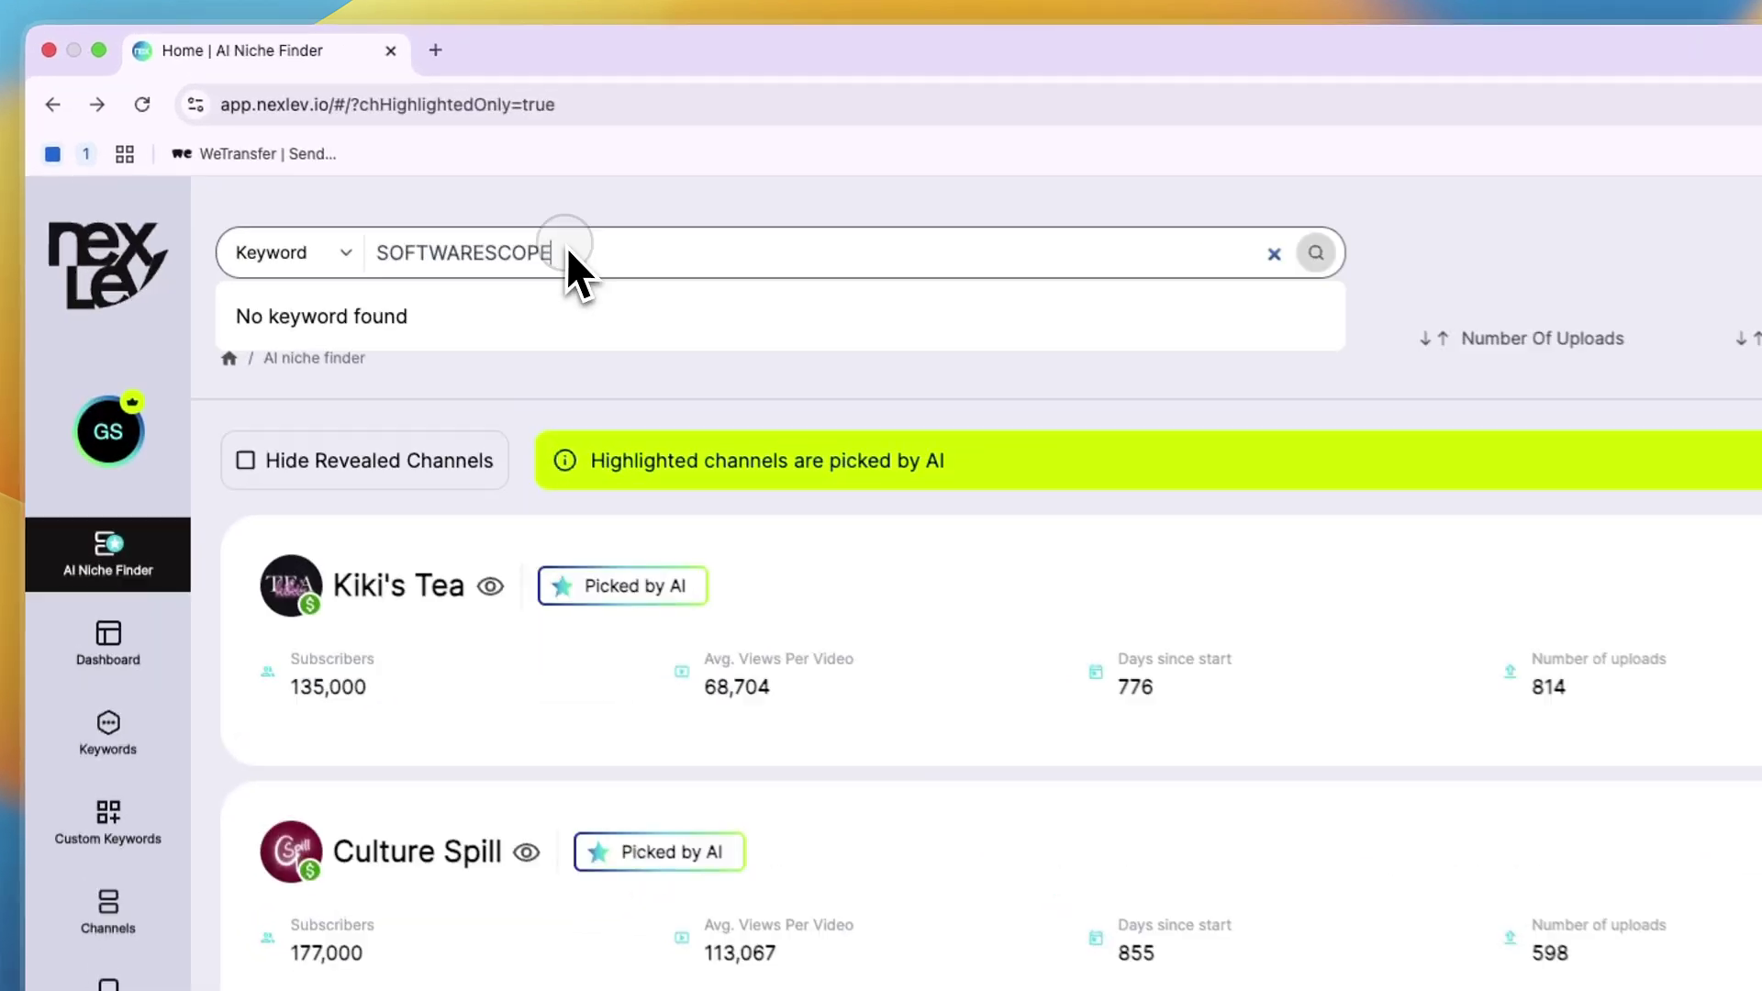
pyautogui.doubleClick(340, 181)
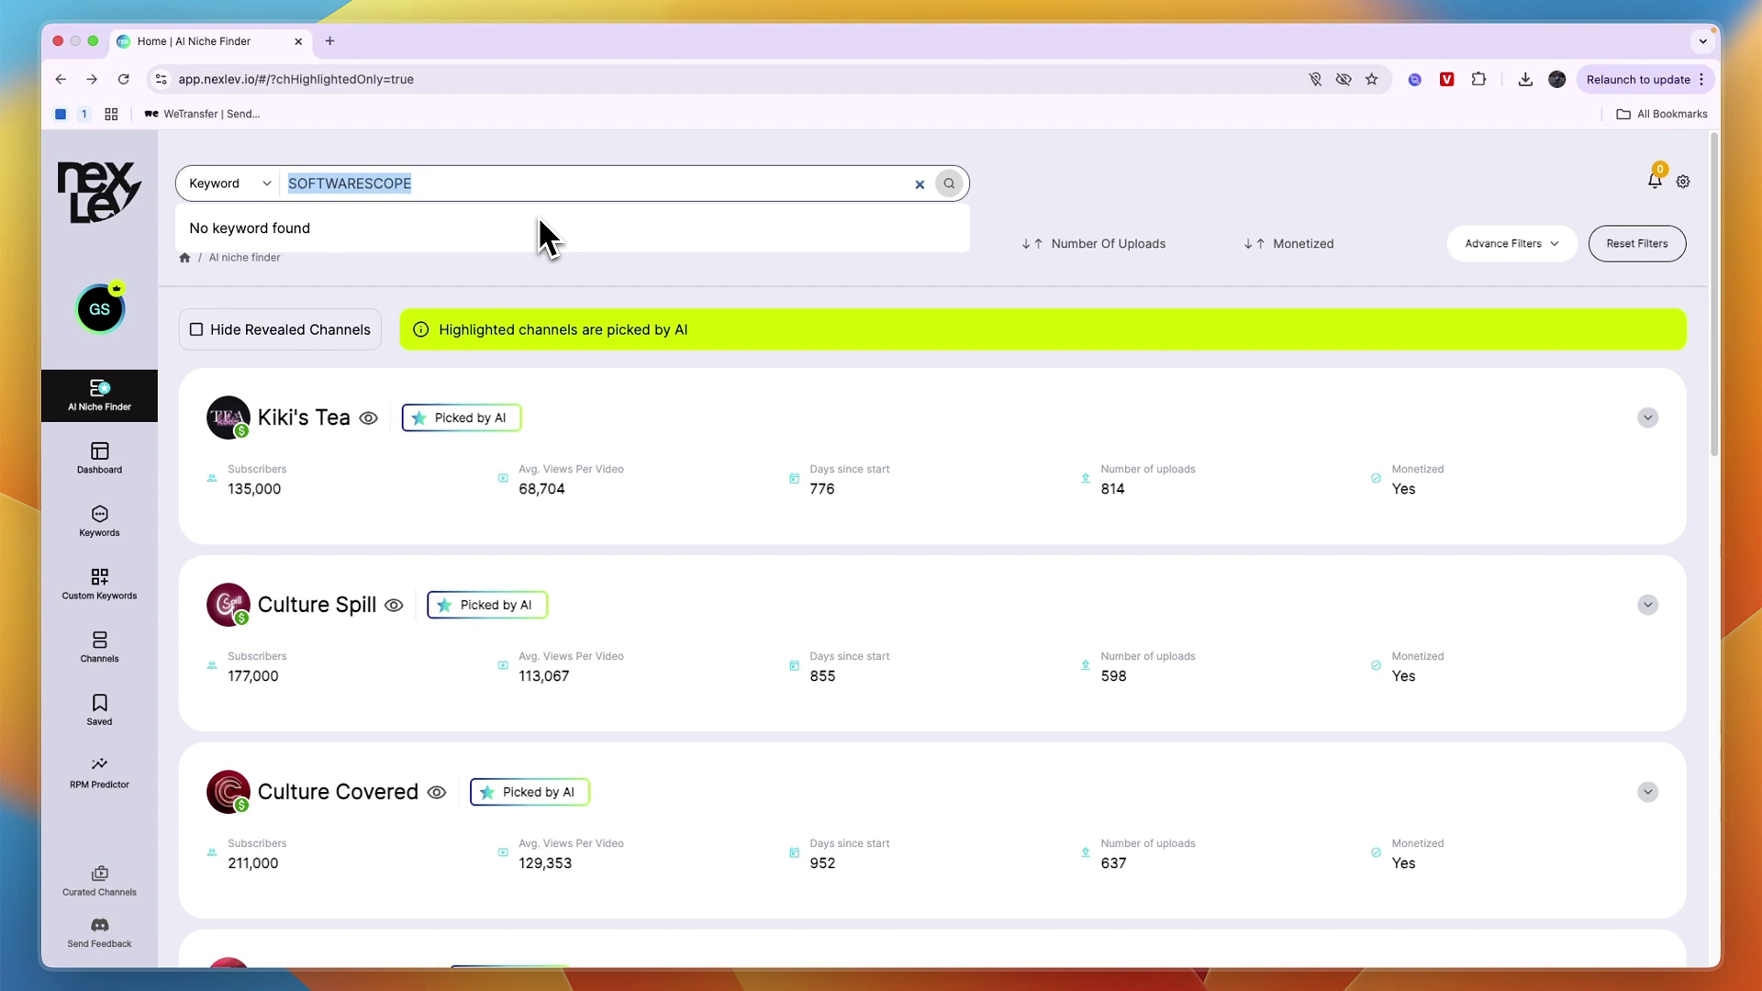
pyautogui.click(919, 188)
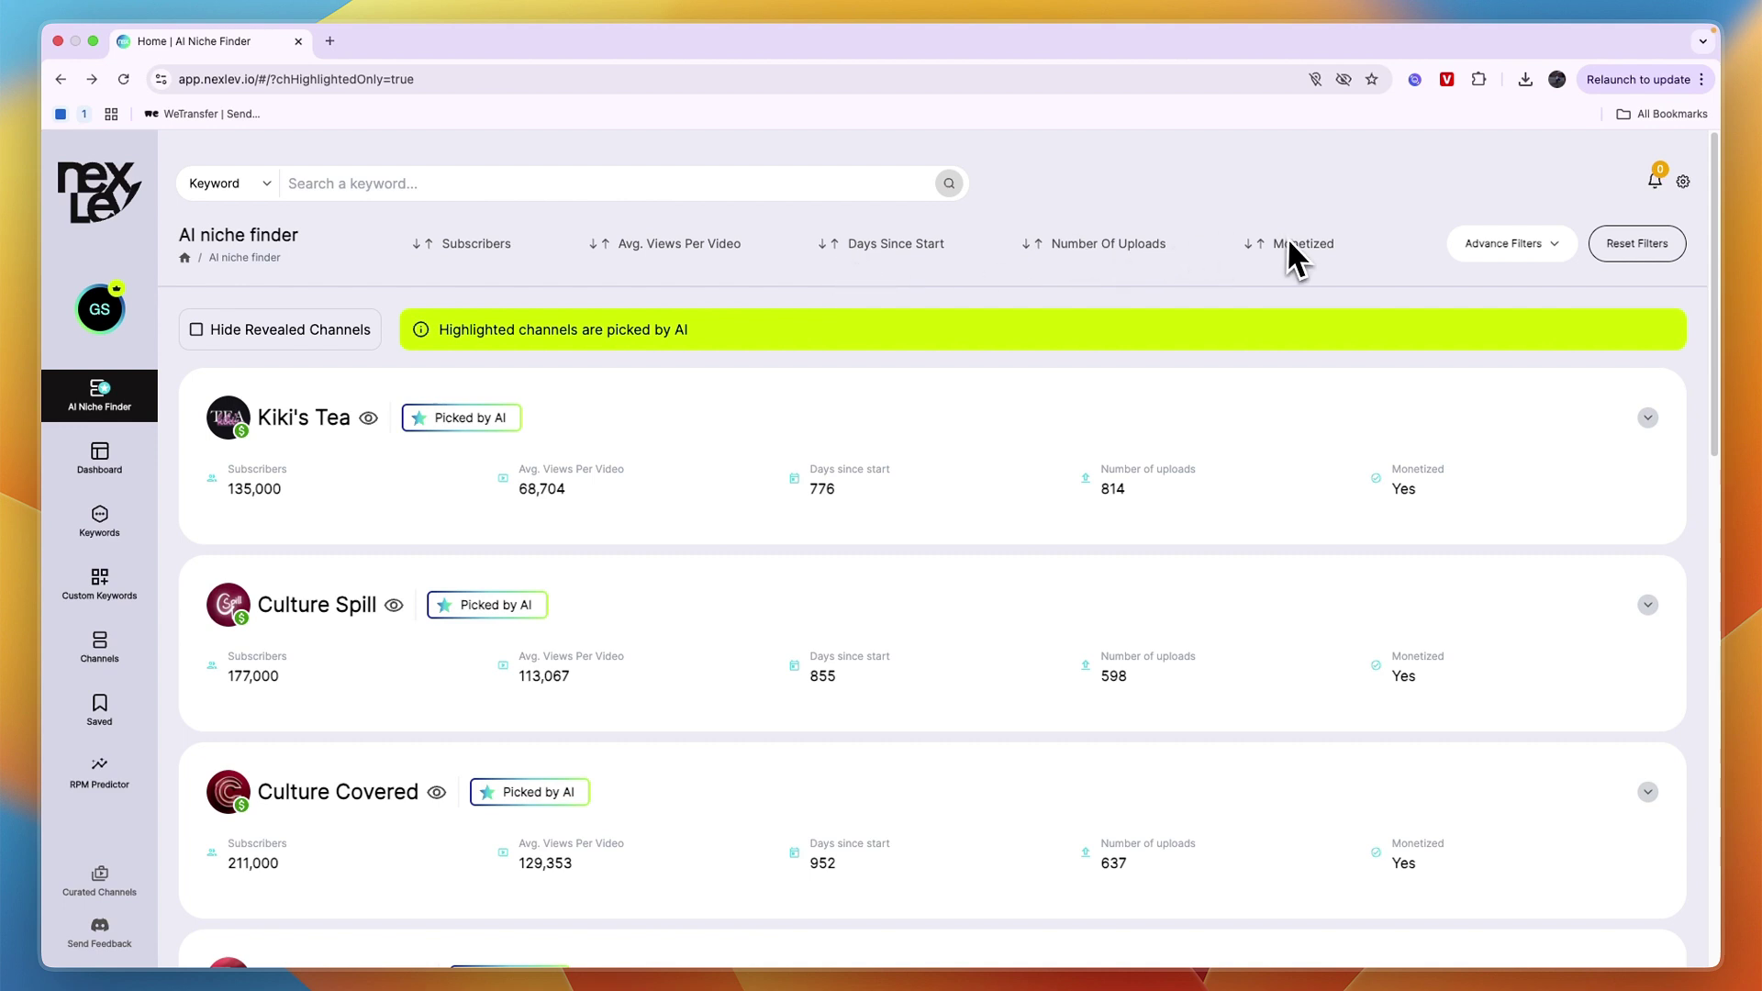
# Step: Sort the AI-picked channels newest first by days since start and scroll the list
pyautogui.click(865, 244)
pyautogui.click(864, 243)
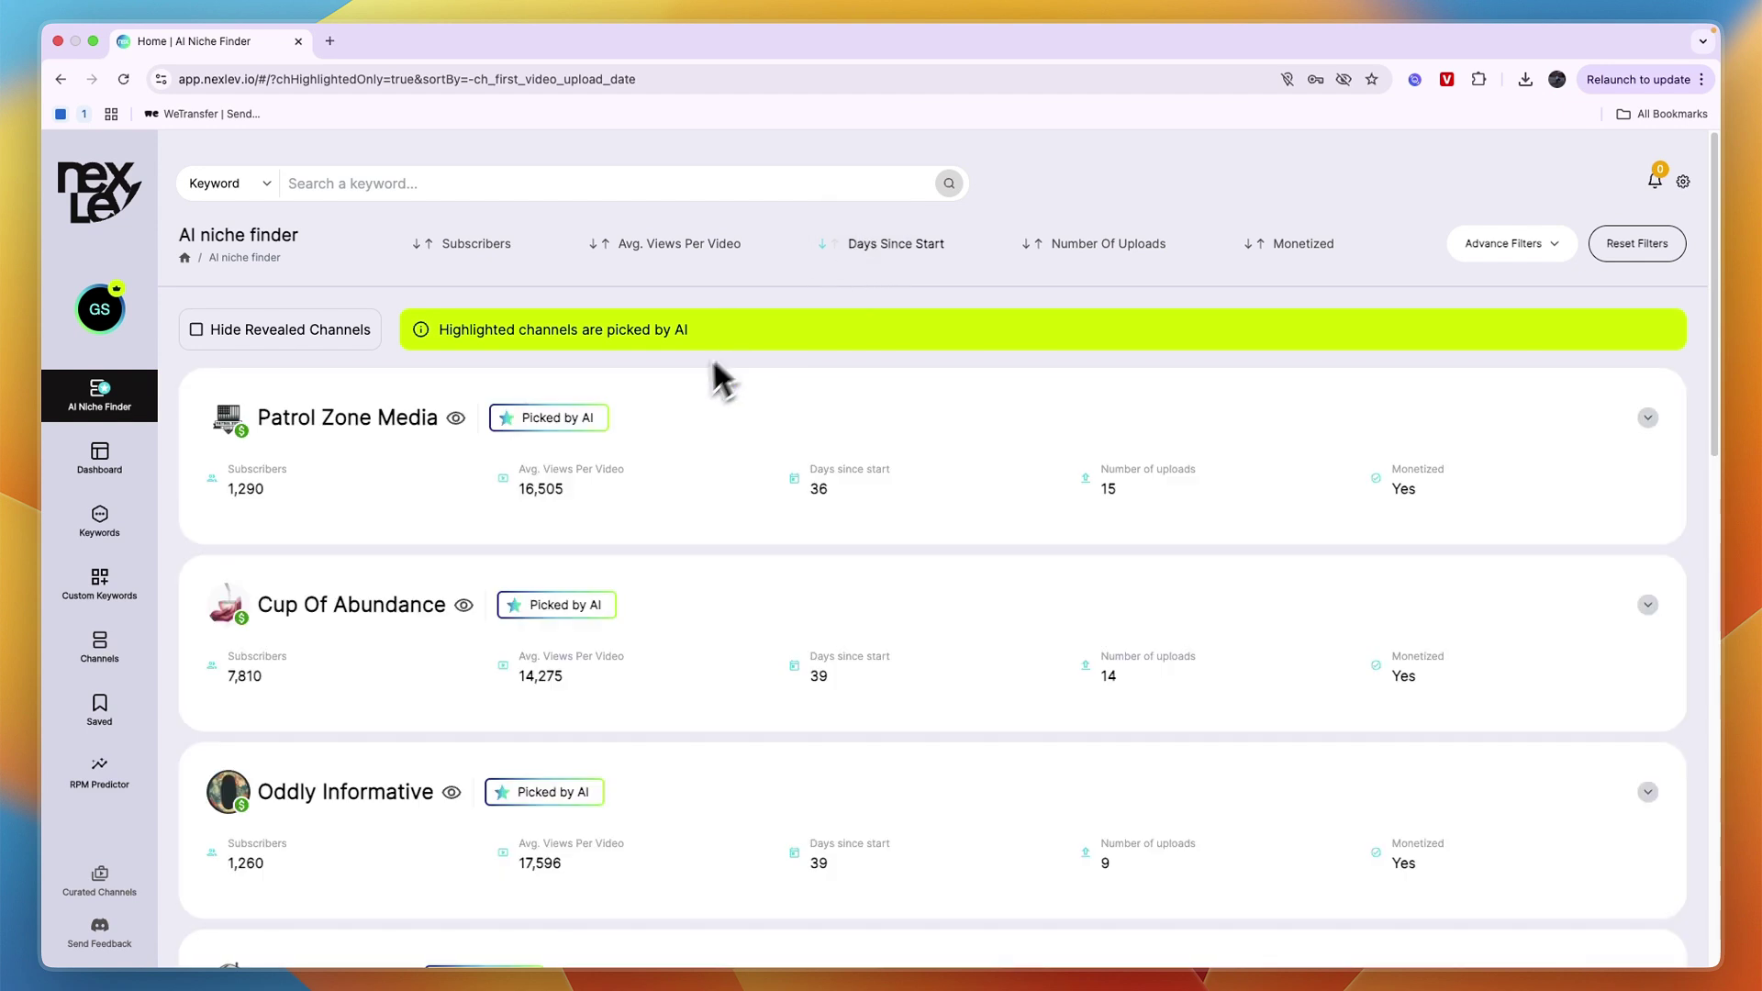
pyautogui.scroll(-1, 657, 393)
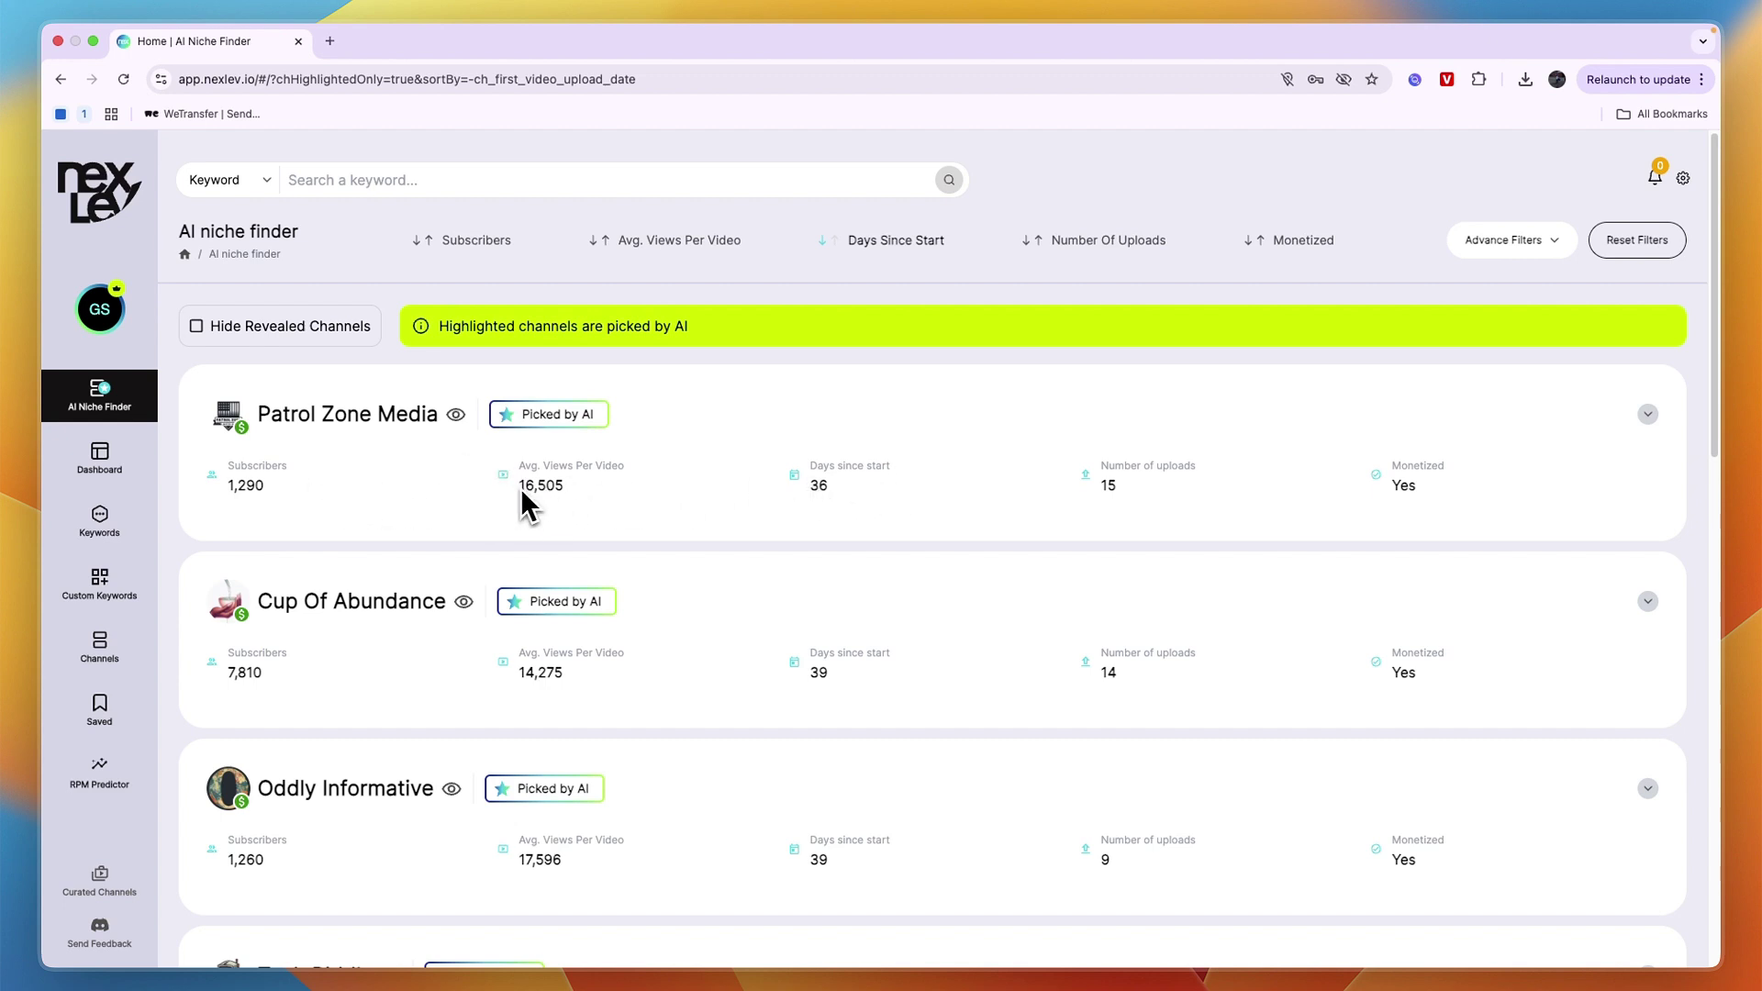
pyautogui.scroll(-3, 589, 492)
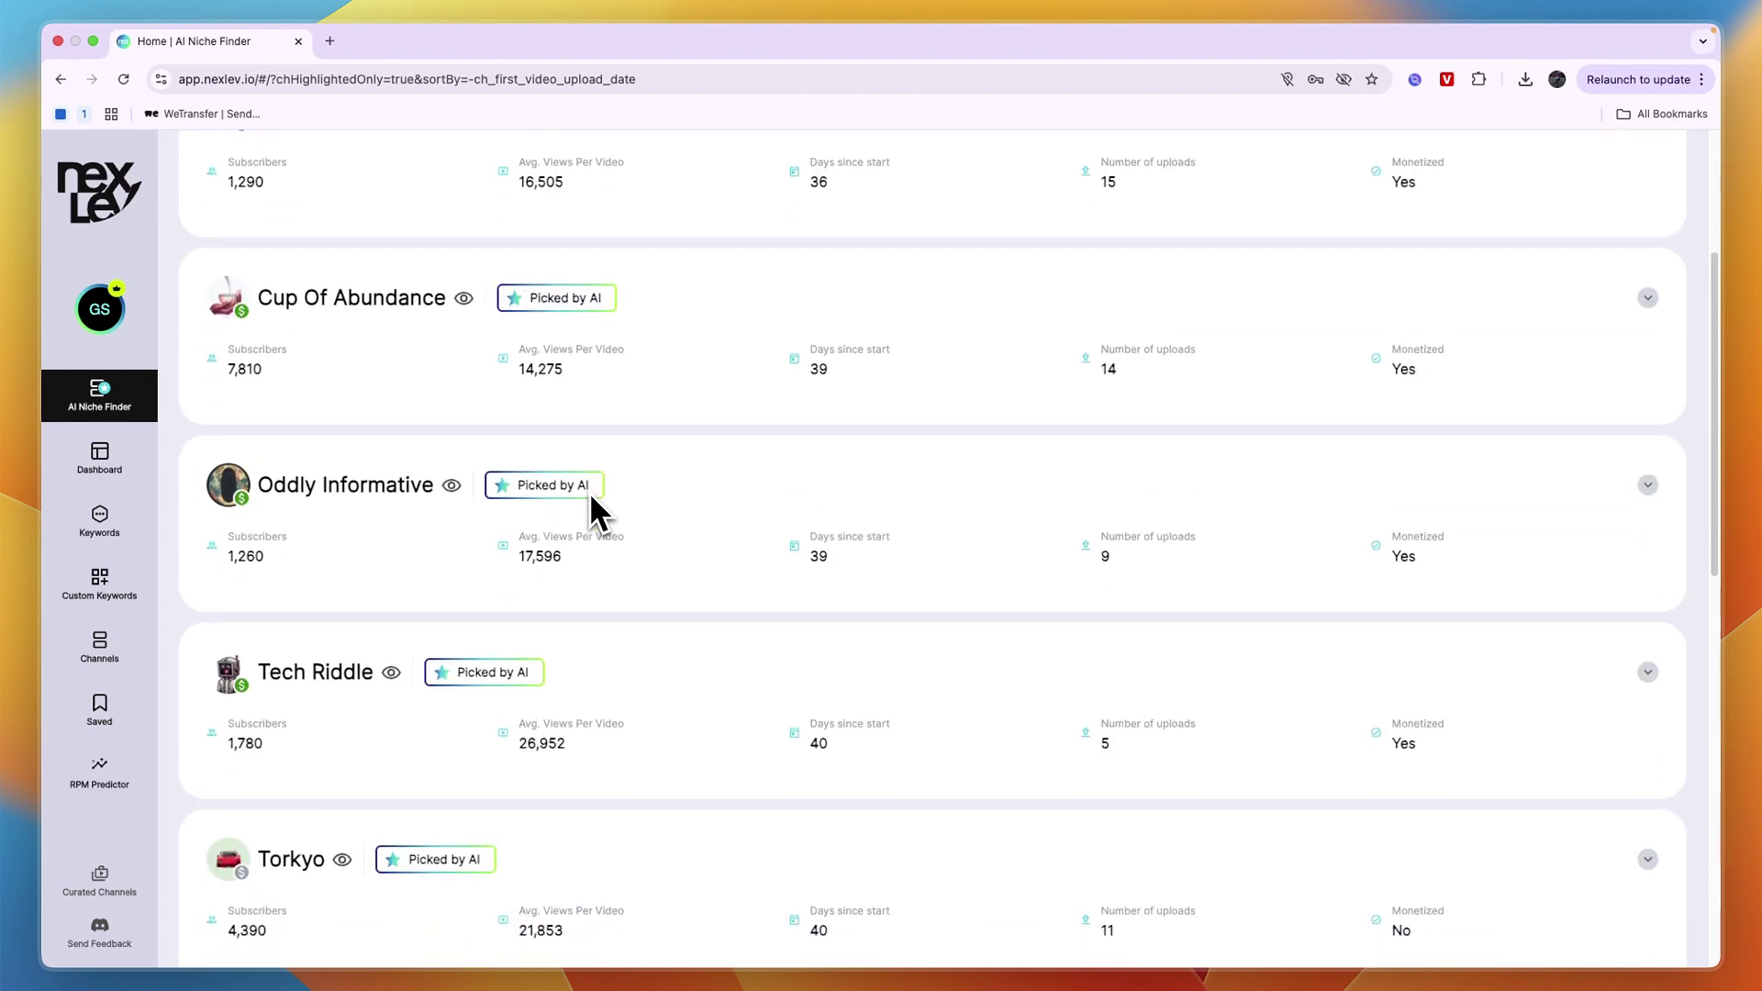
pyautogui.scroll(-4, 589, 492)
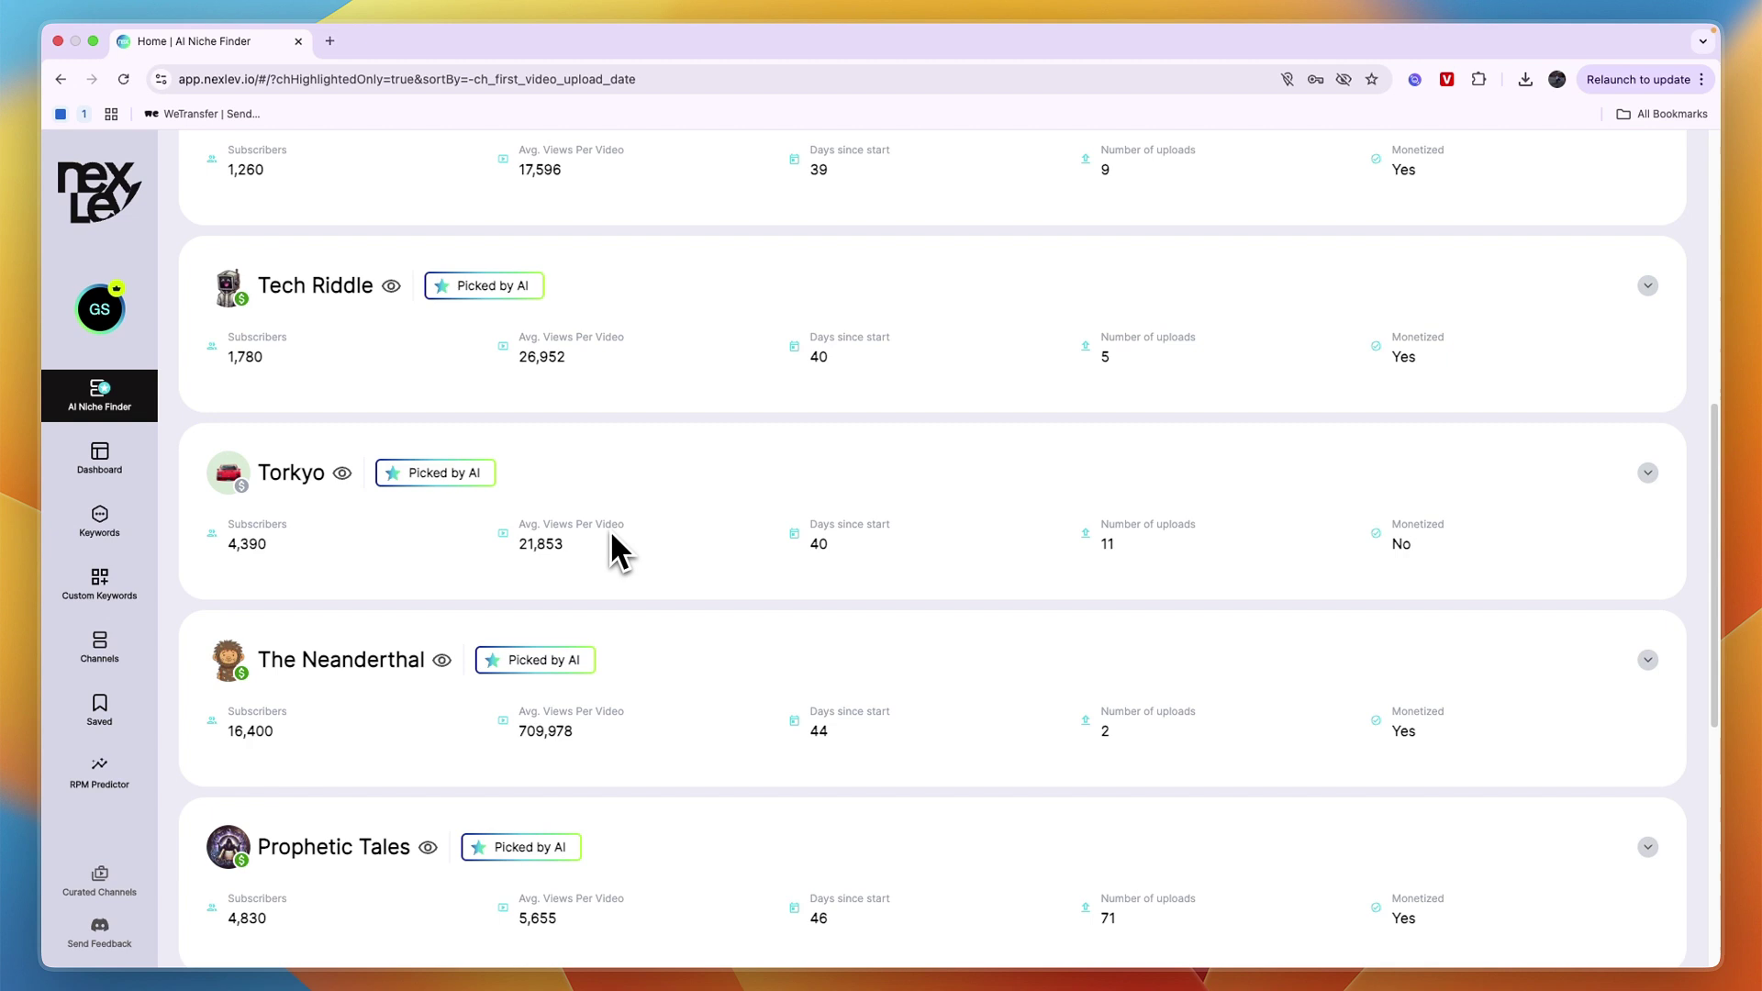
pyautogui.scroll(-1, 618, 547)
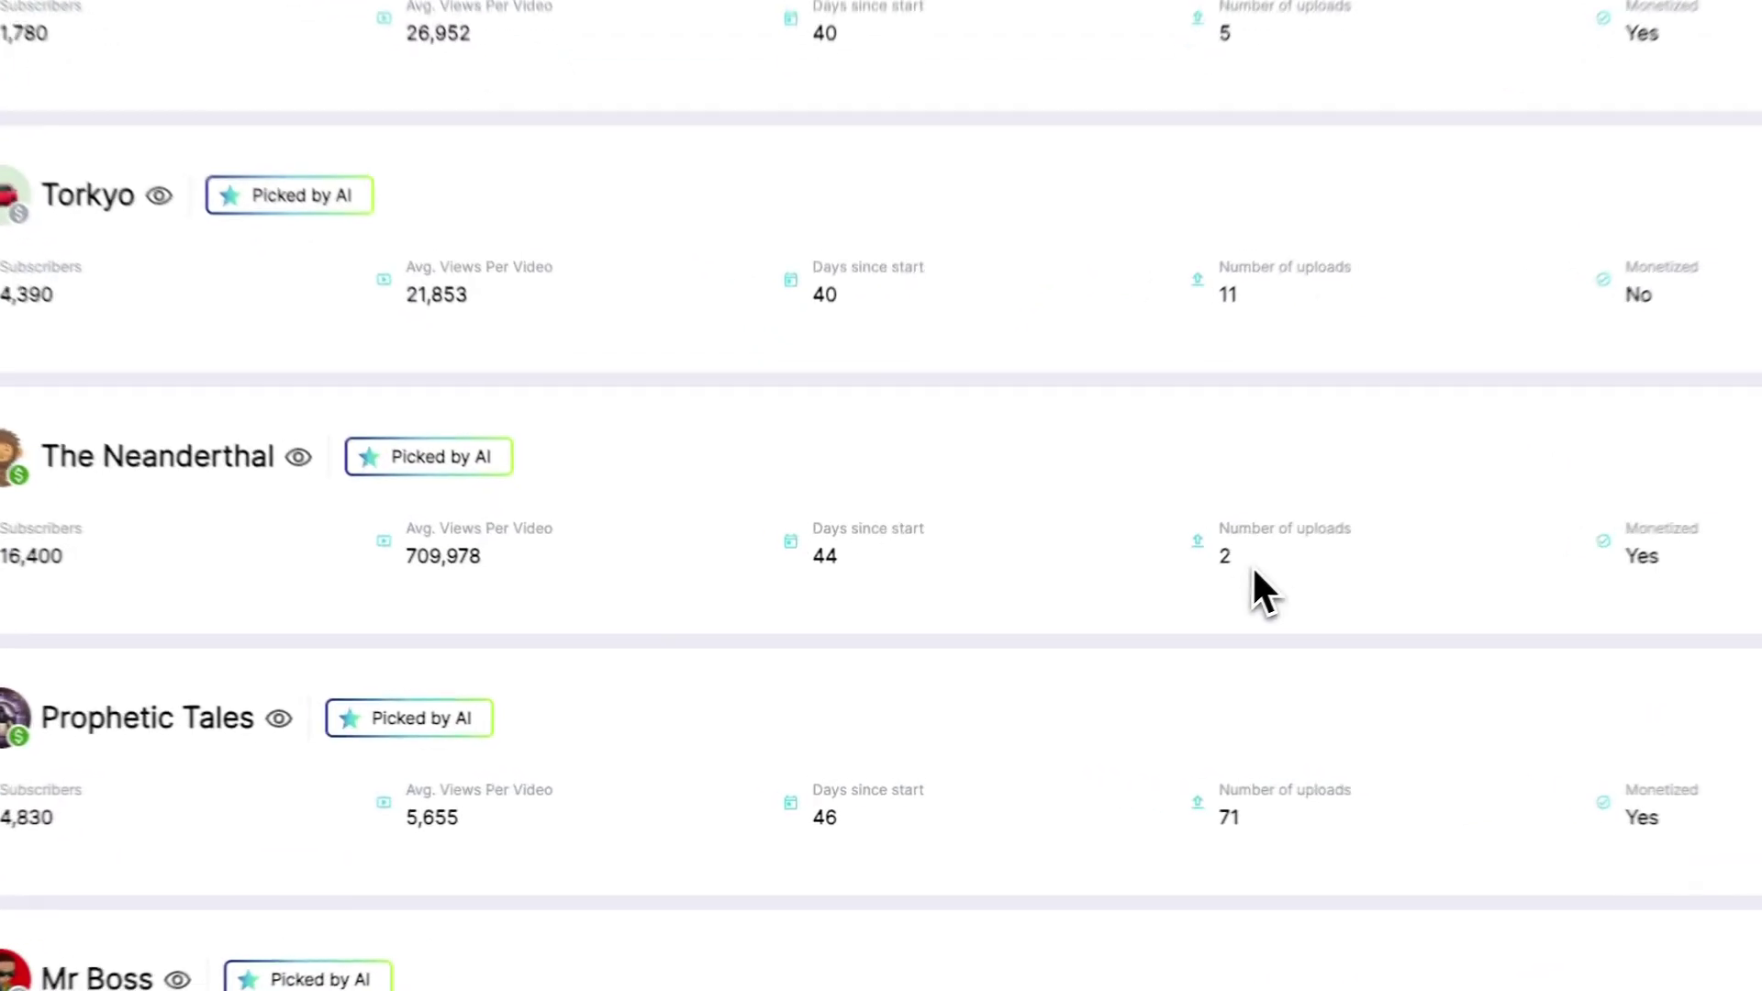
# Step: Highlight The Neanderthal's 2 uploads and 709,978 average views
pyautogui.moveTo(1124, 637); pyautogui.dragTo(925, 655)
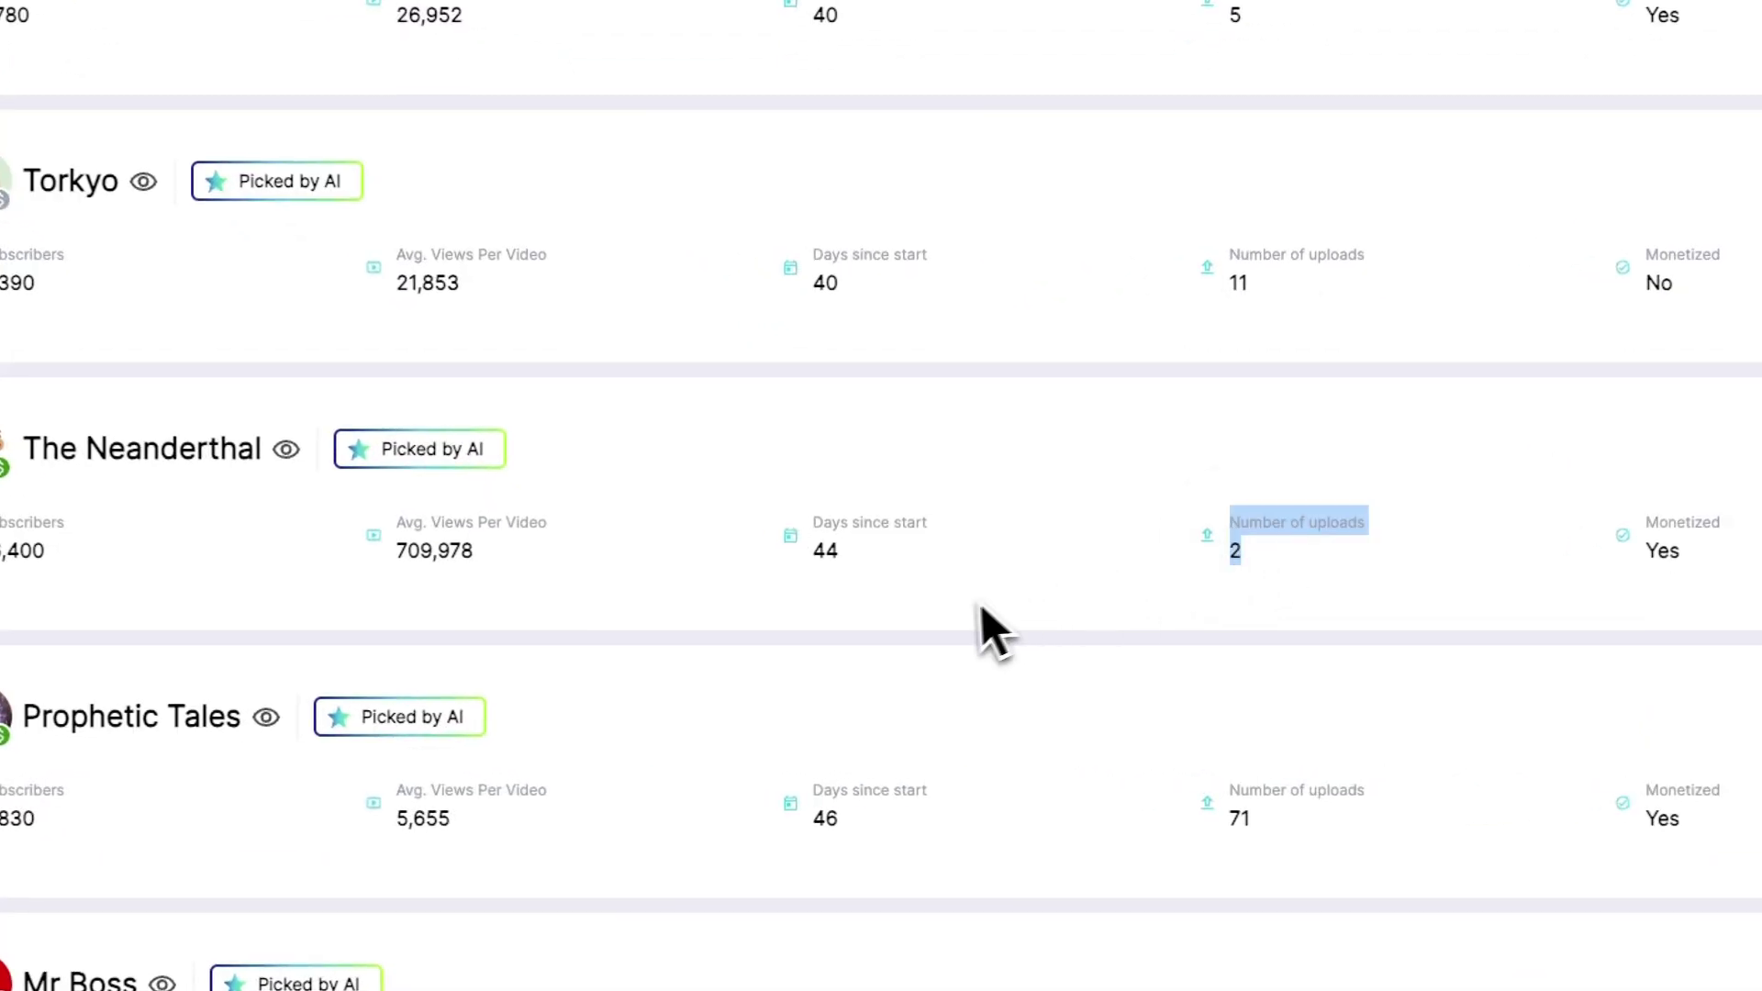
pyautogui.moveTo(473, 552); pyautogui.dragTo(402, 541)
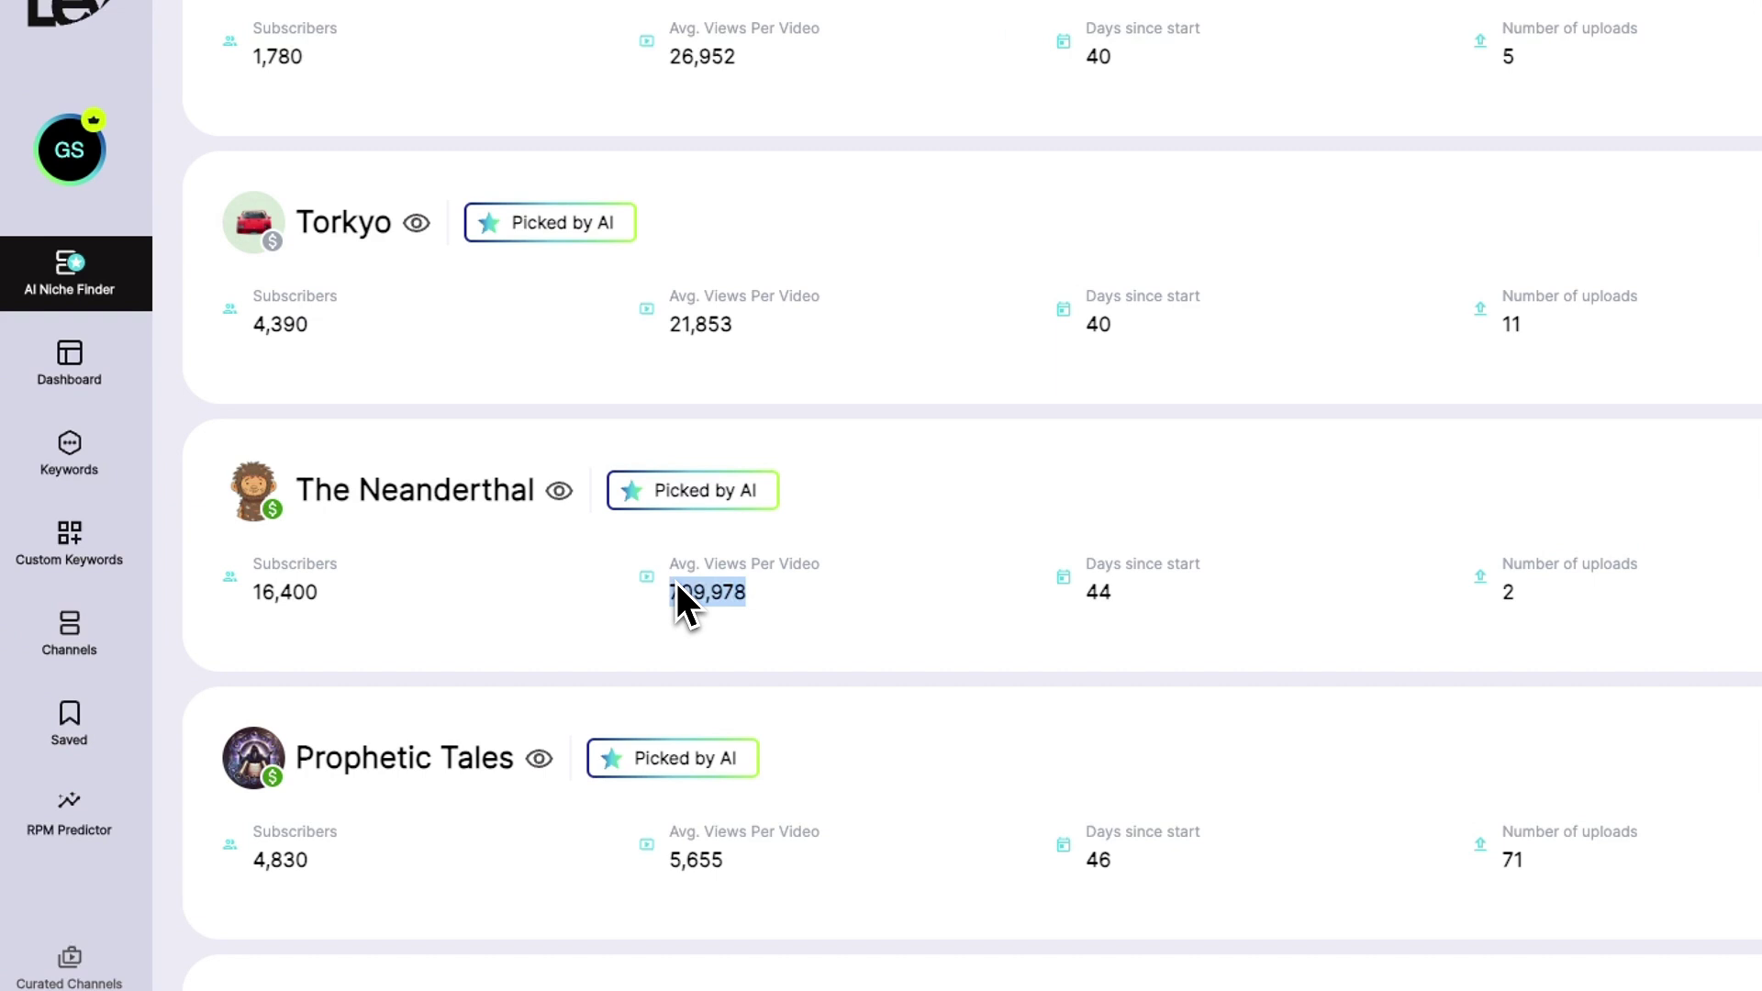
pyautogui.click(763, 615)
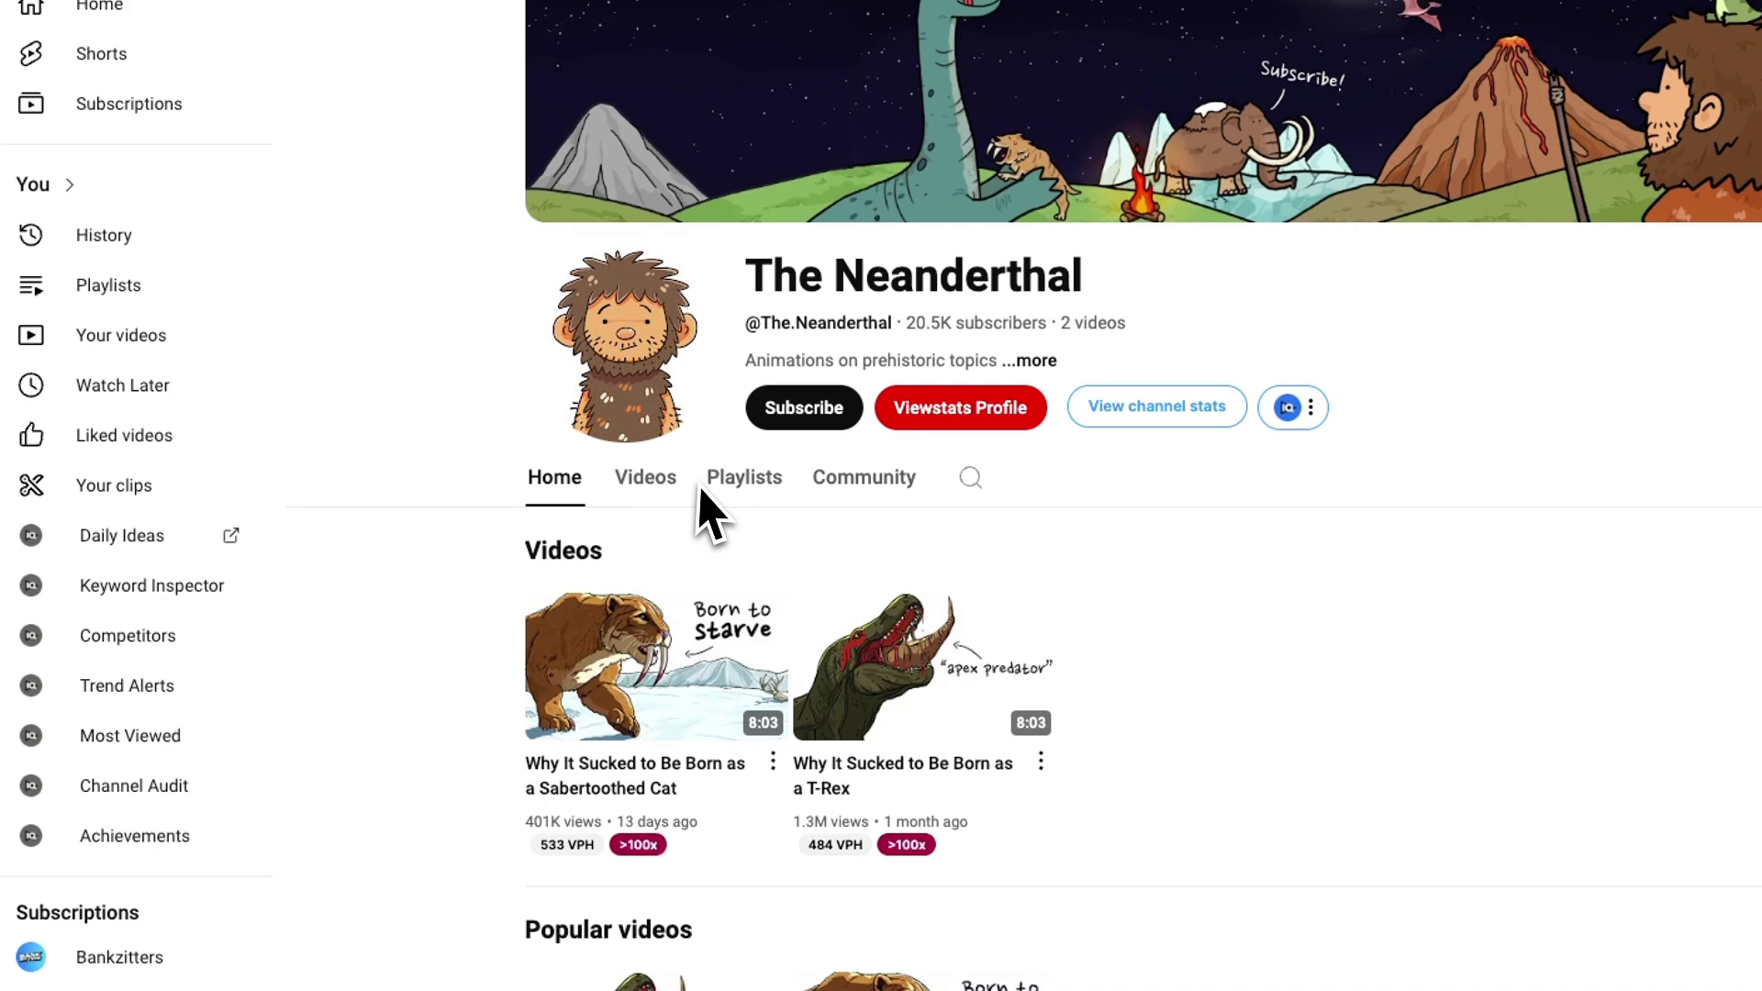
# Step: Show The Neanderthal's videos: the Sabertoothed Cat (401K) and T-Rex (1.3M) uploads
pyautogui.click(675, 493)
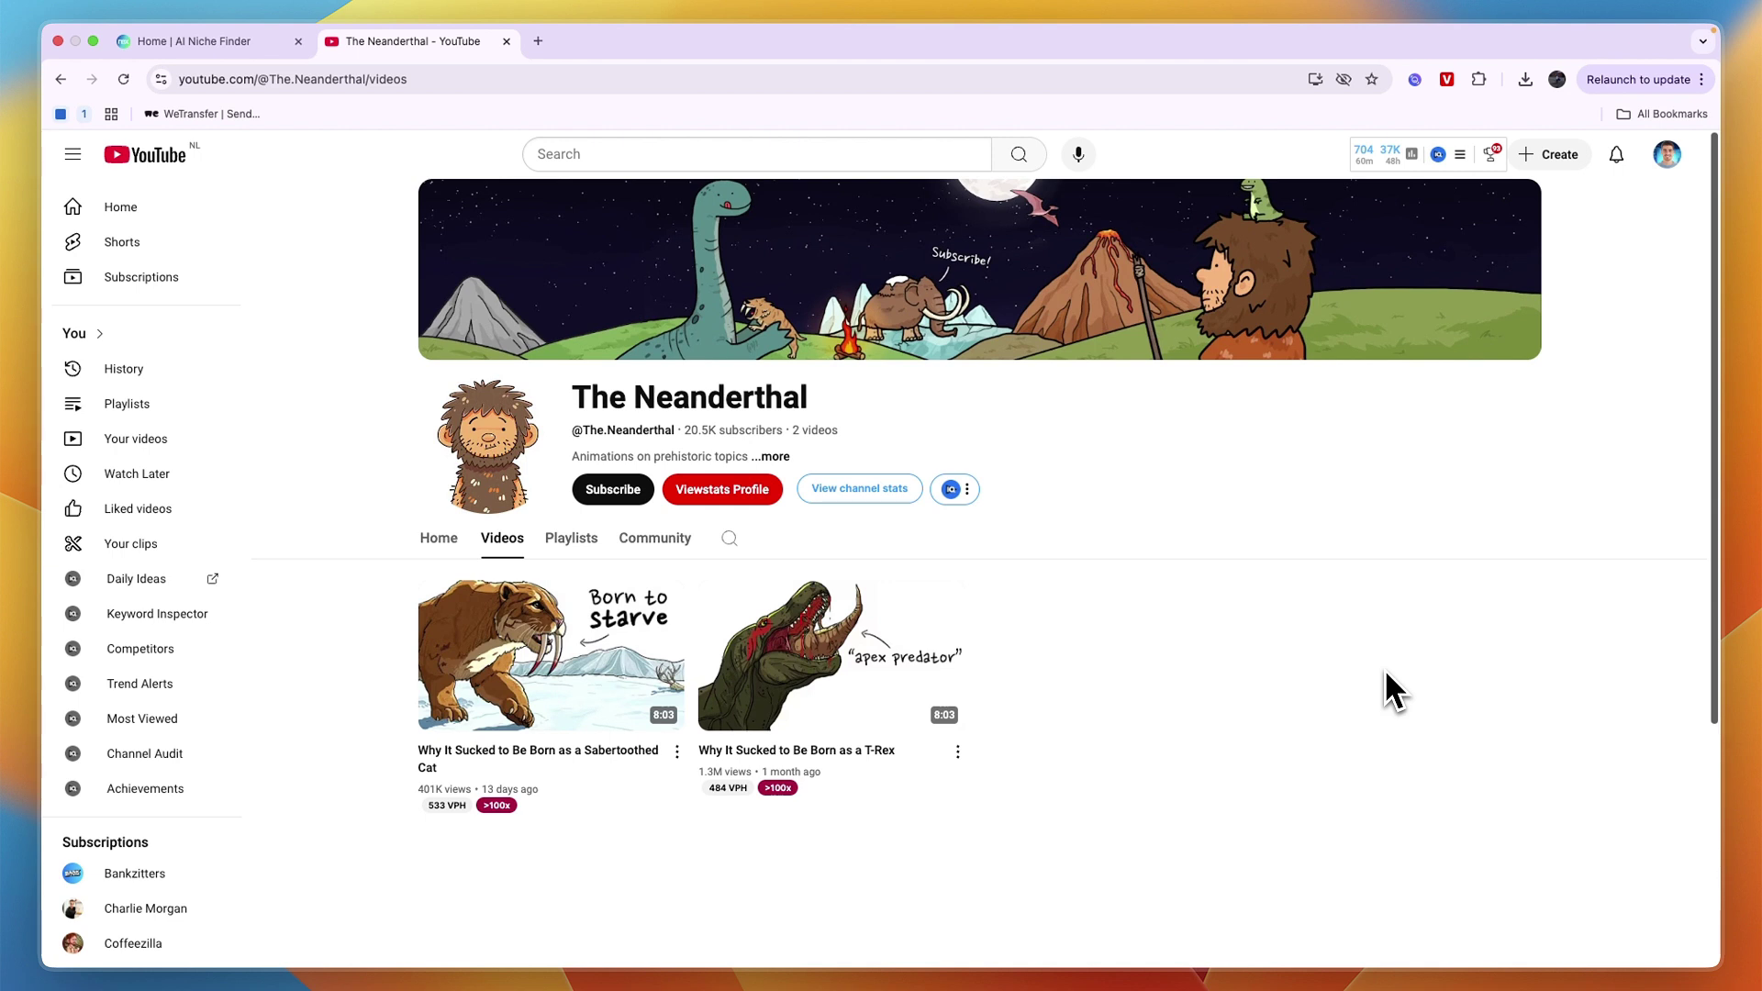
pyautogui.moveTo(785, 691)
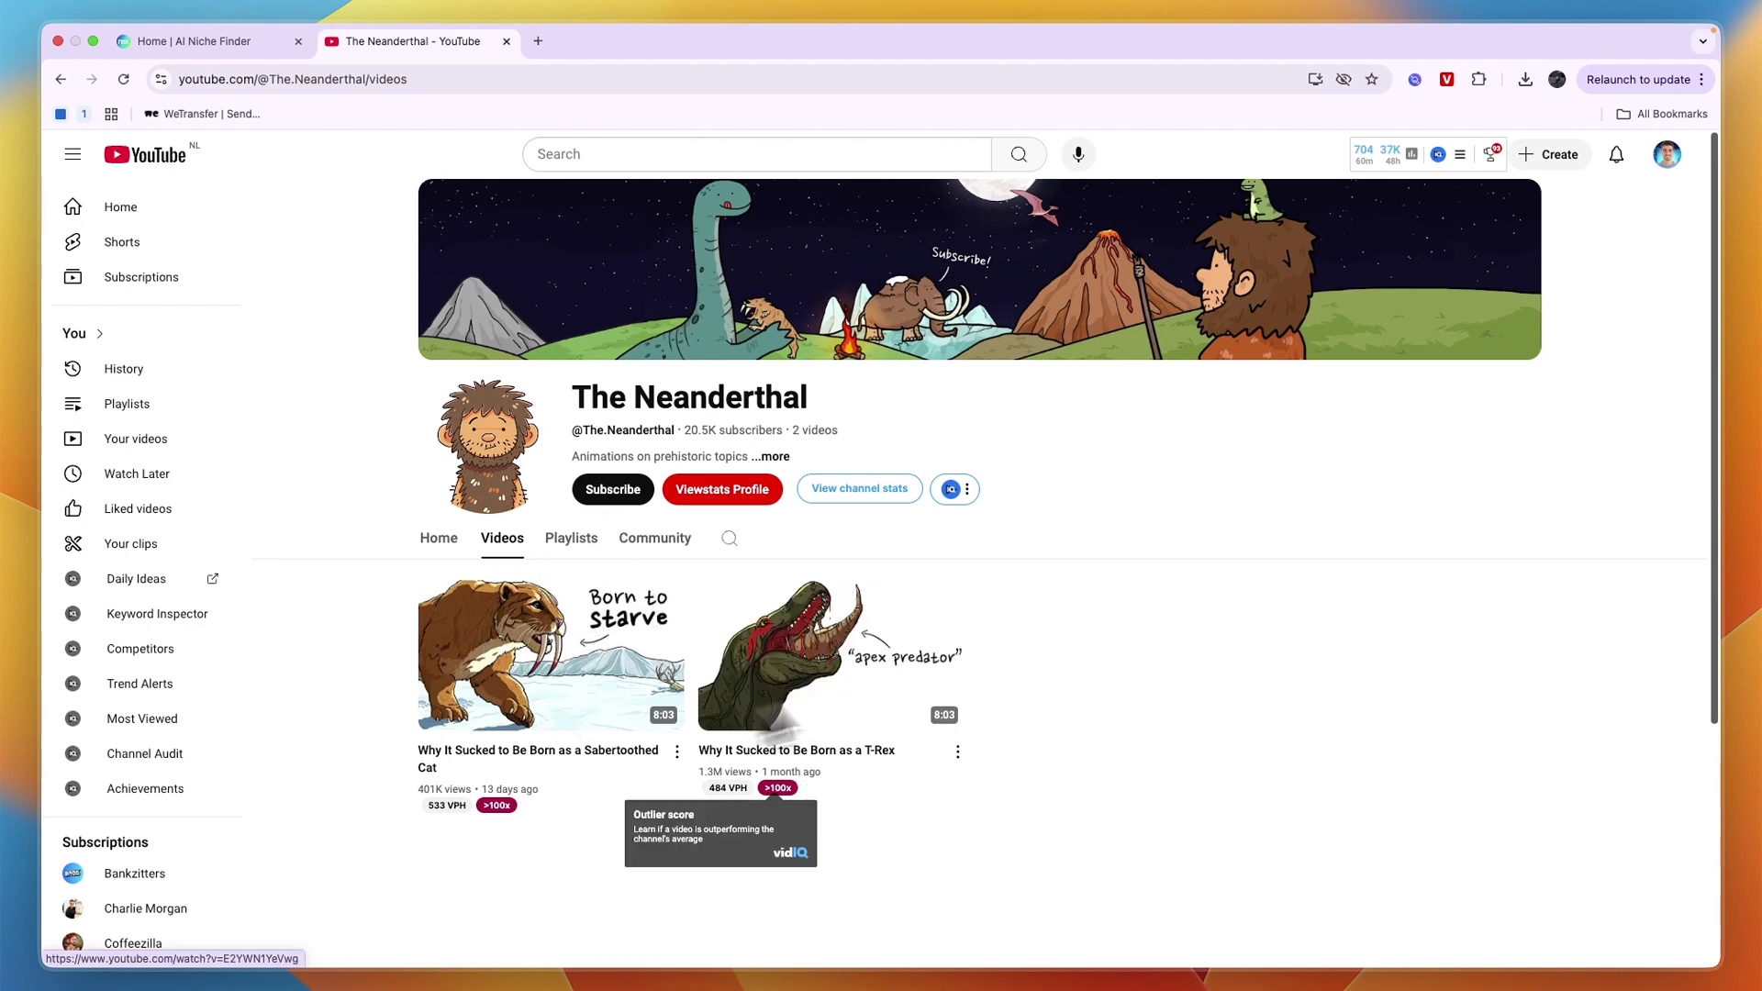
pyautogui.moveTo(598, 626)
pyautogui.scroll(-1, 573, 679)
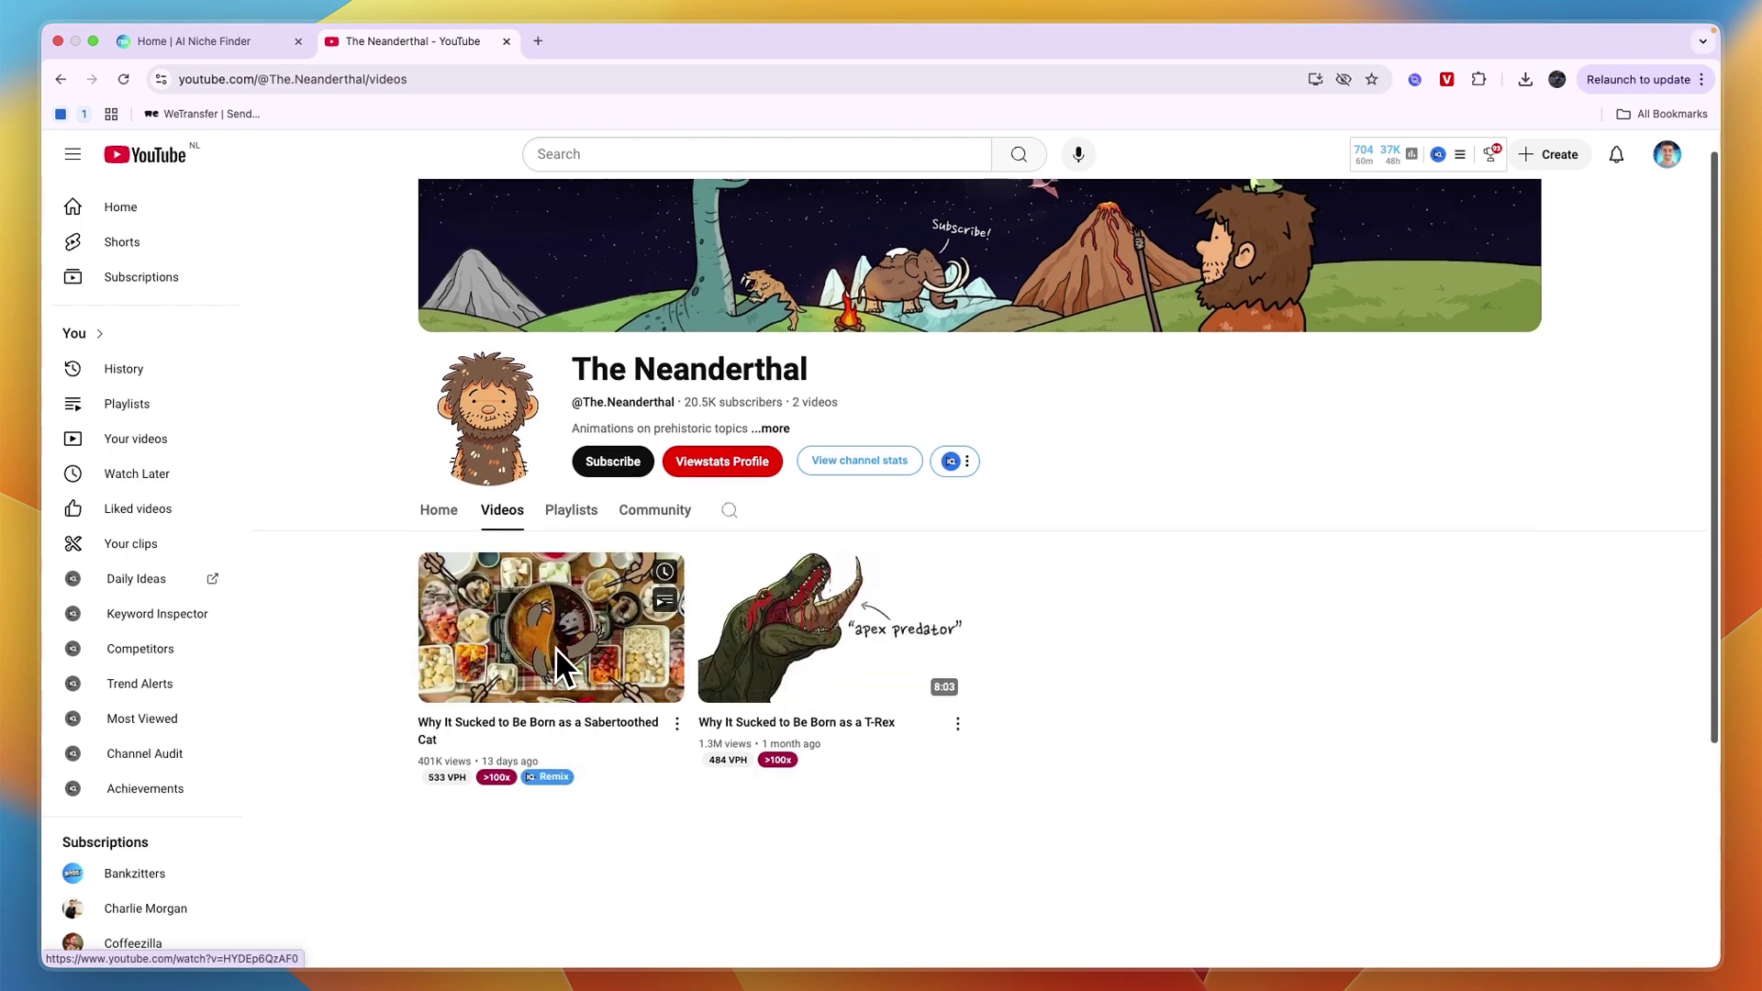
# Step: Close The Neanderthal's page and view Mr Boss's full video list
pyautogui.press('super+w')
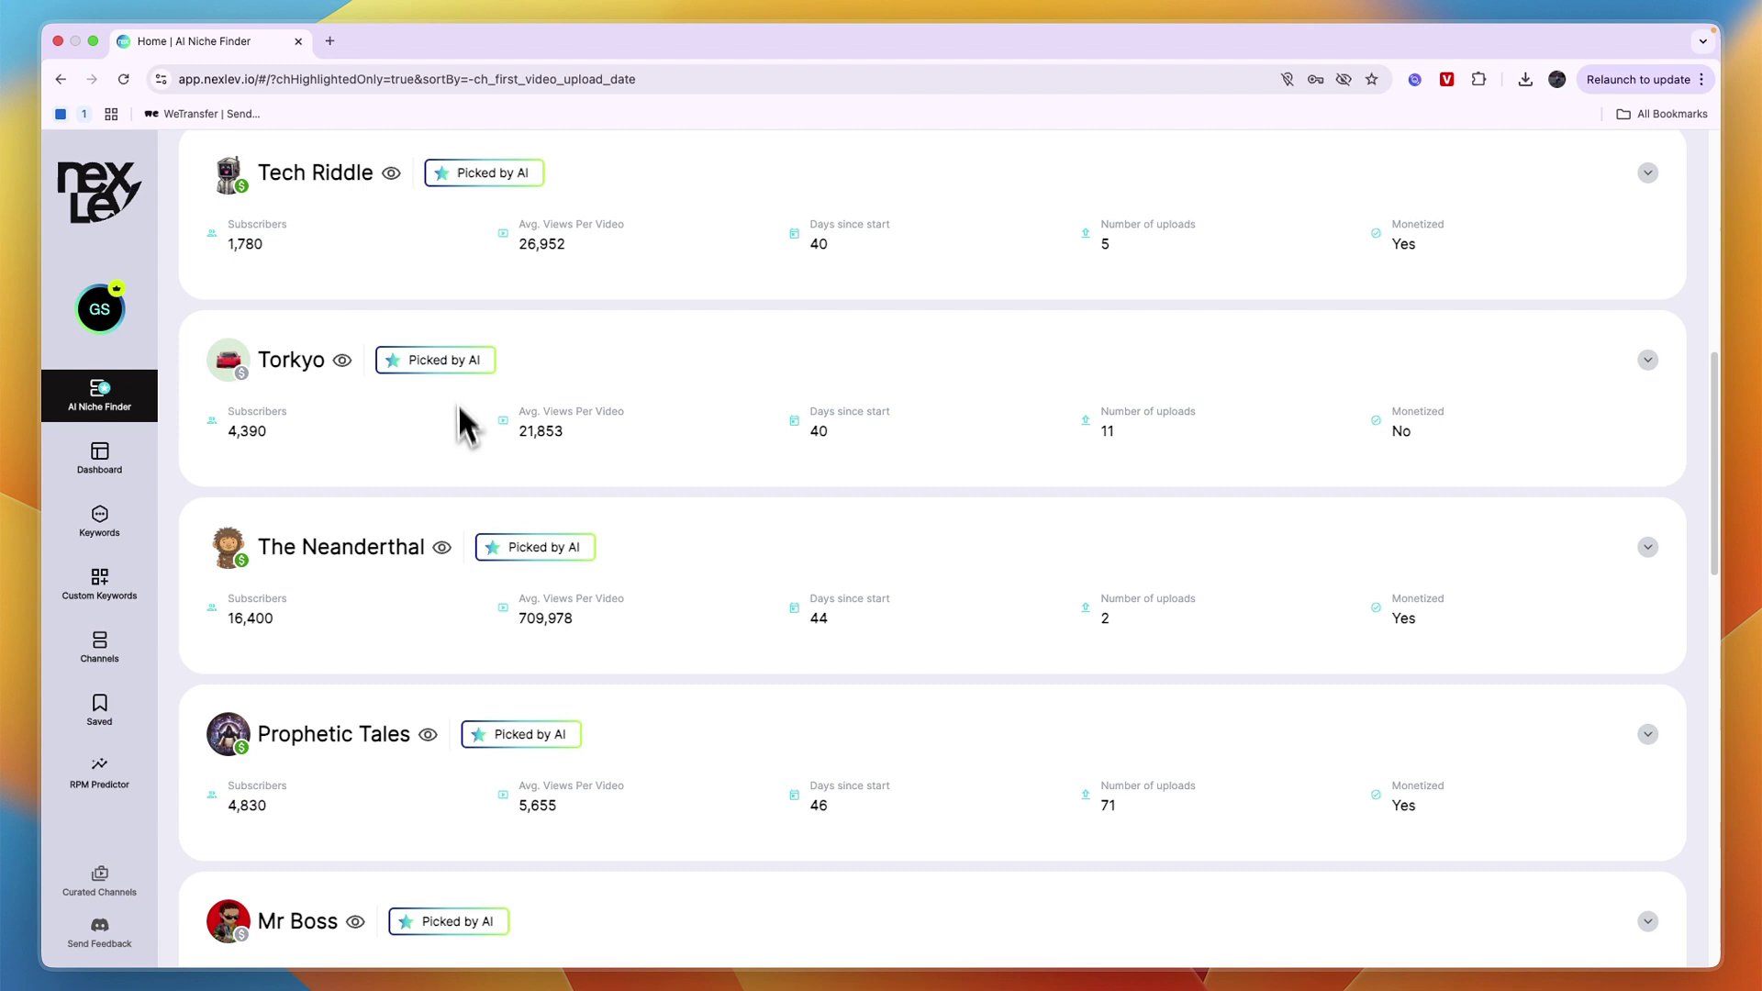
pyautogui.scroll(-3, 525, 641)
pyautogui.scroll(-2, 525, 640)
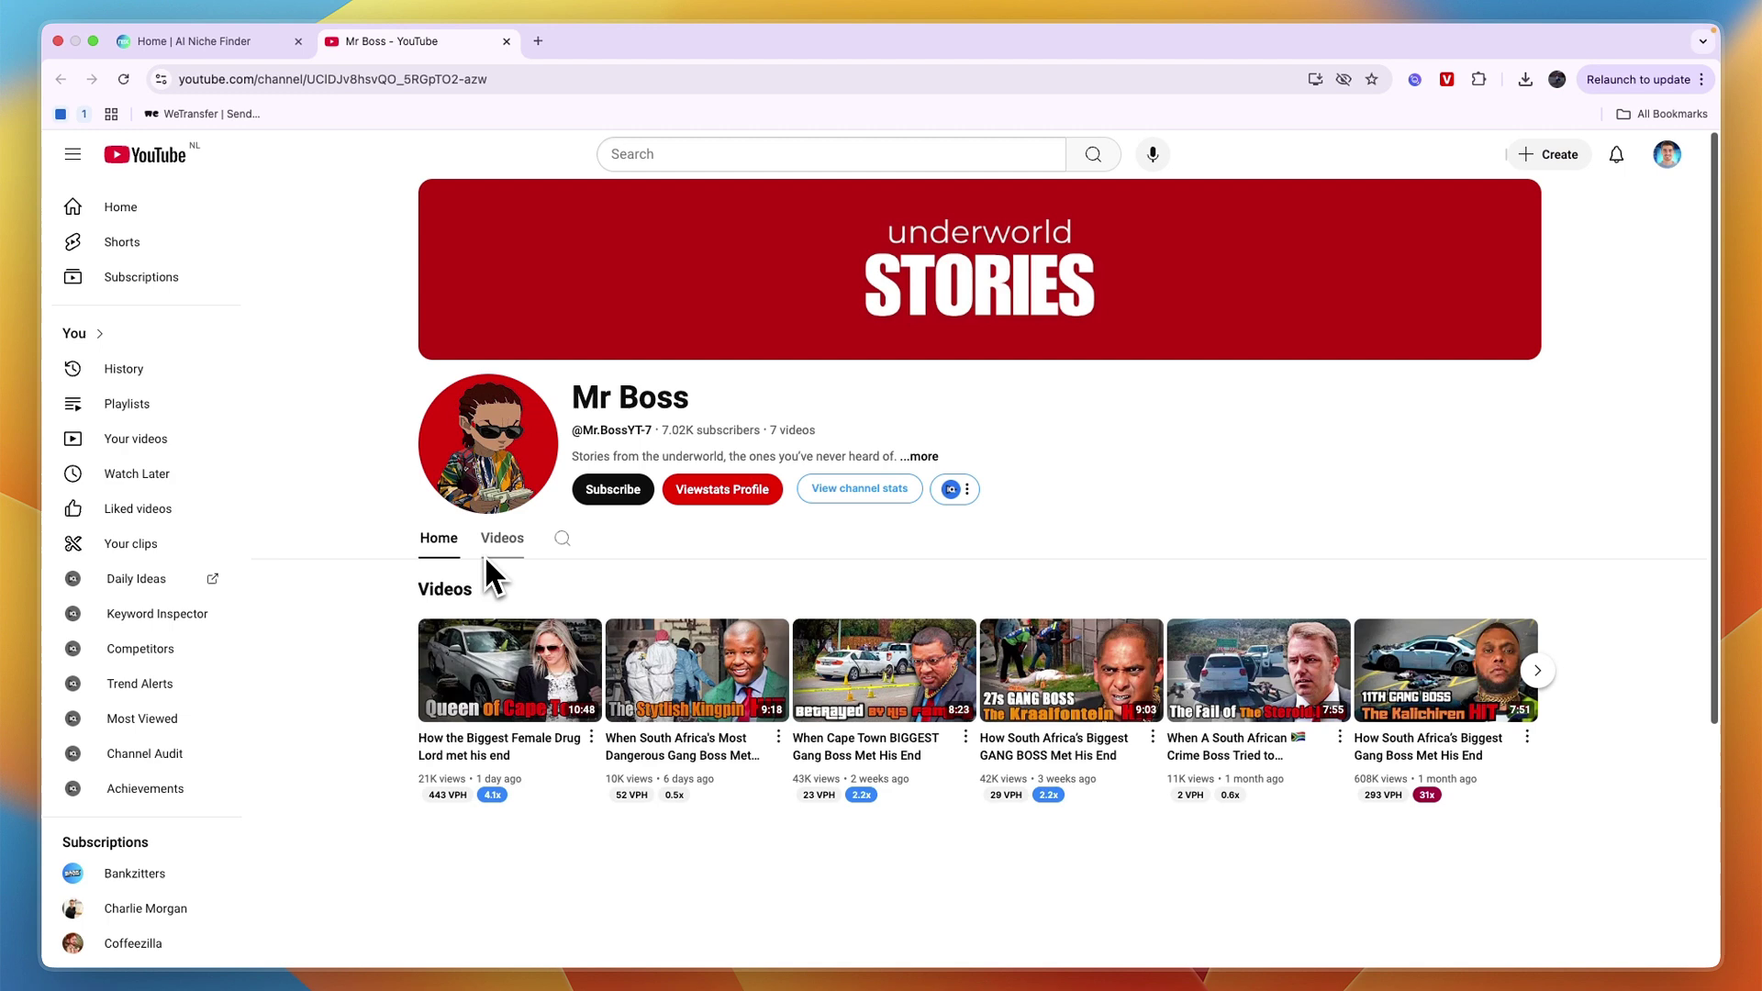
pyautogui.click(487, 549)
pyautogui.scroll(-3, 334, 558)
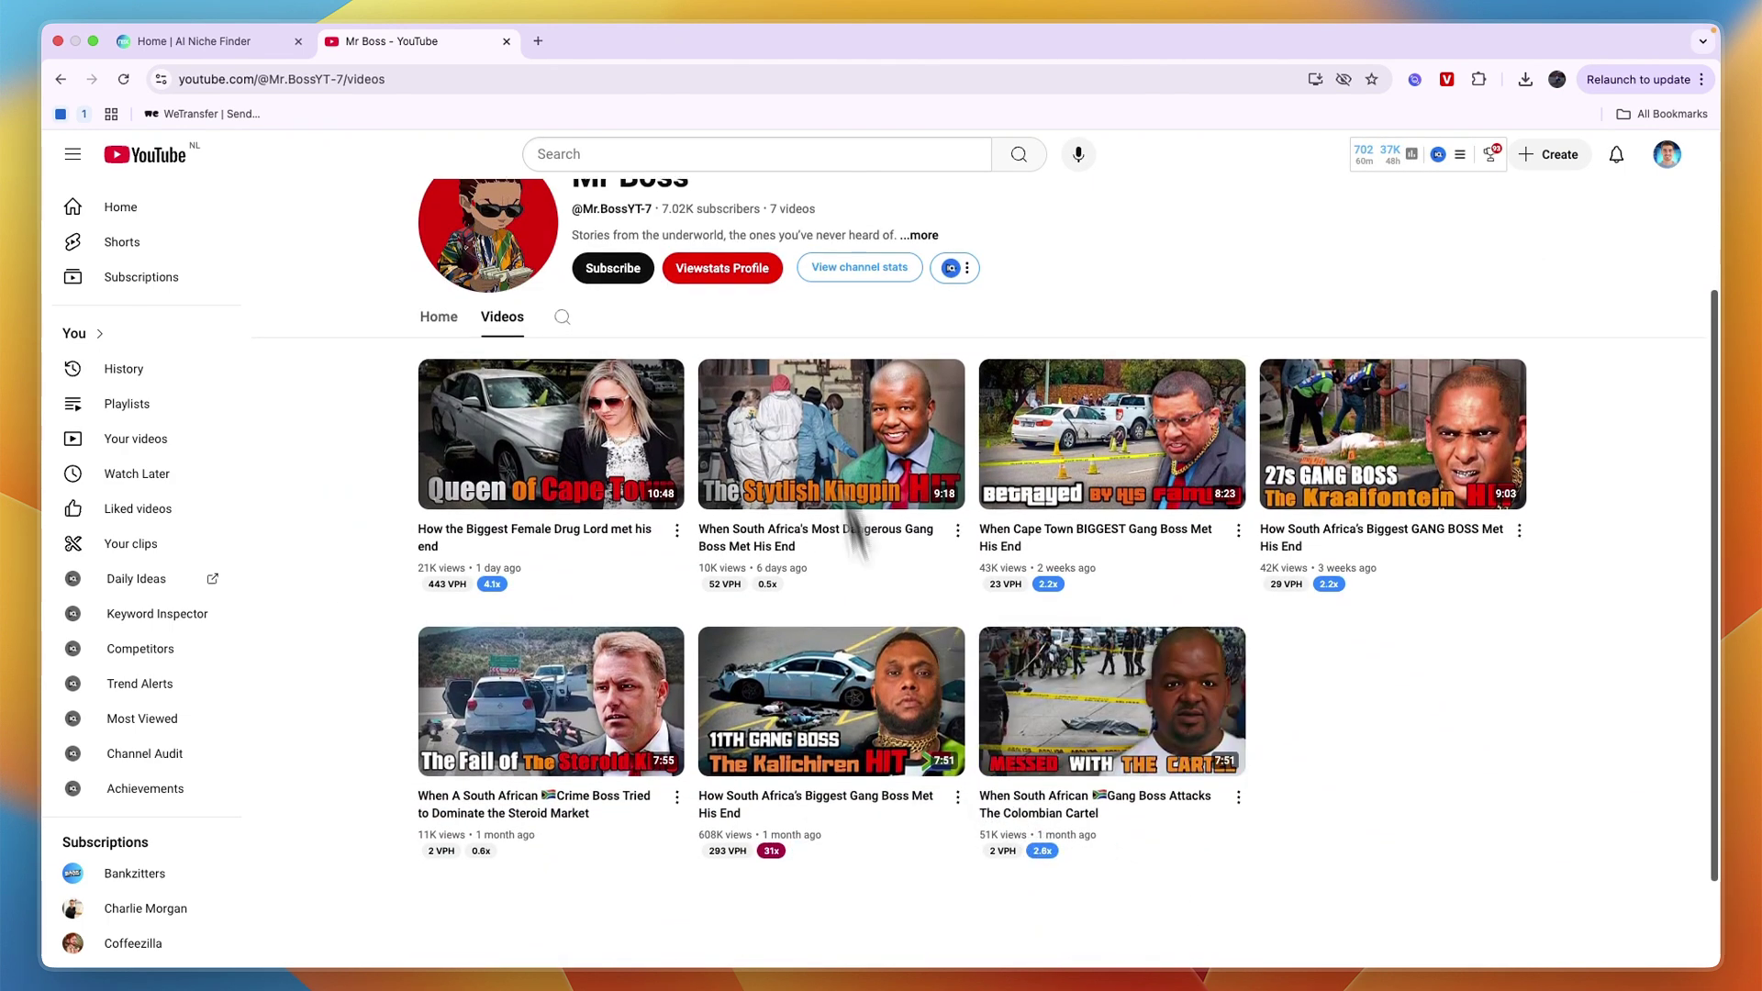
# Step: Check Mr Boss's 780,525 total views in its About details, then close its YouTube tab
pyautogui.click(879, 235)
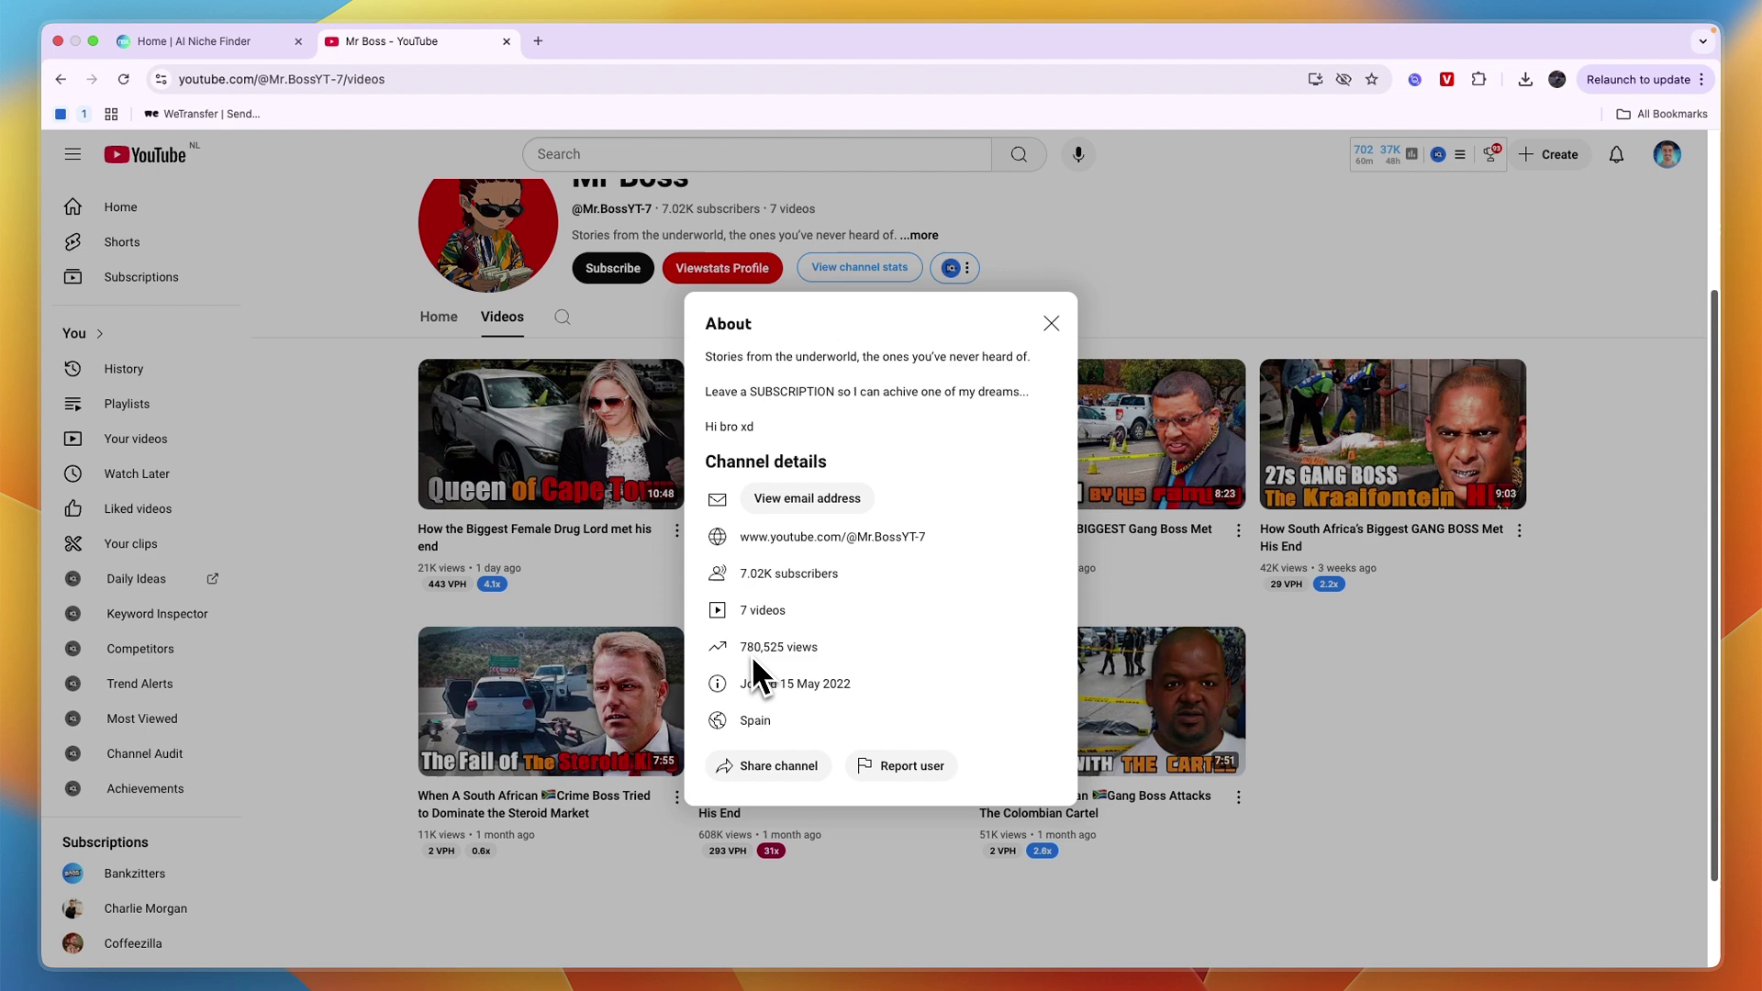
pyautogui.moveTo(753, 660); pyautogui.dragTo(831, 655)
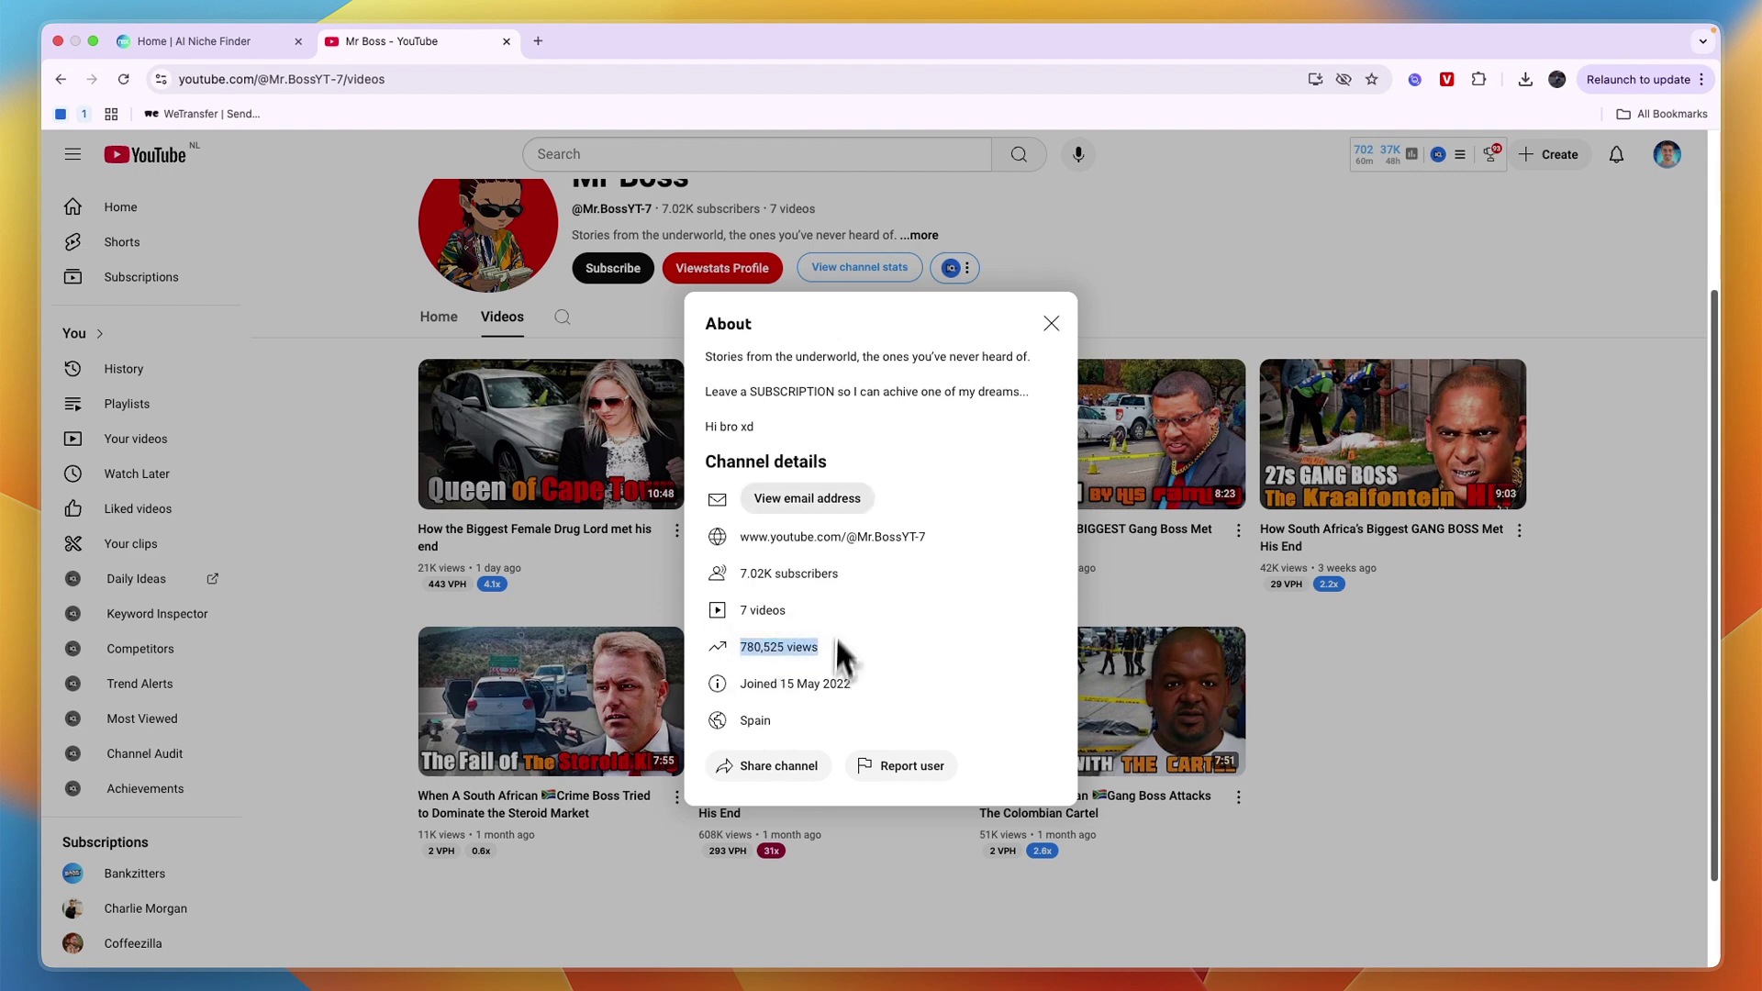
pyautogui.click(275, 42)
pyautogui.click(505, 41)
pyautogui.scroll(-5, 512, 684)
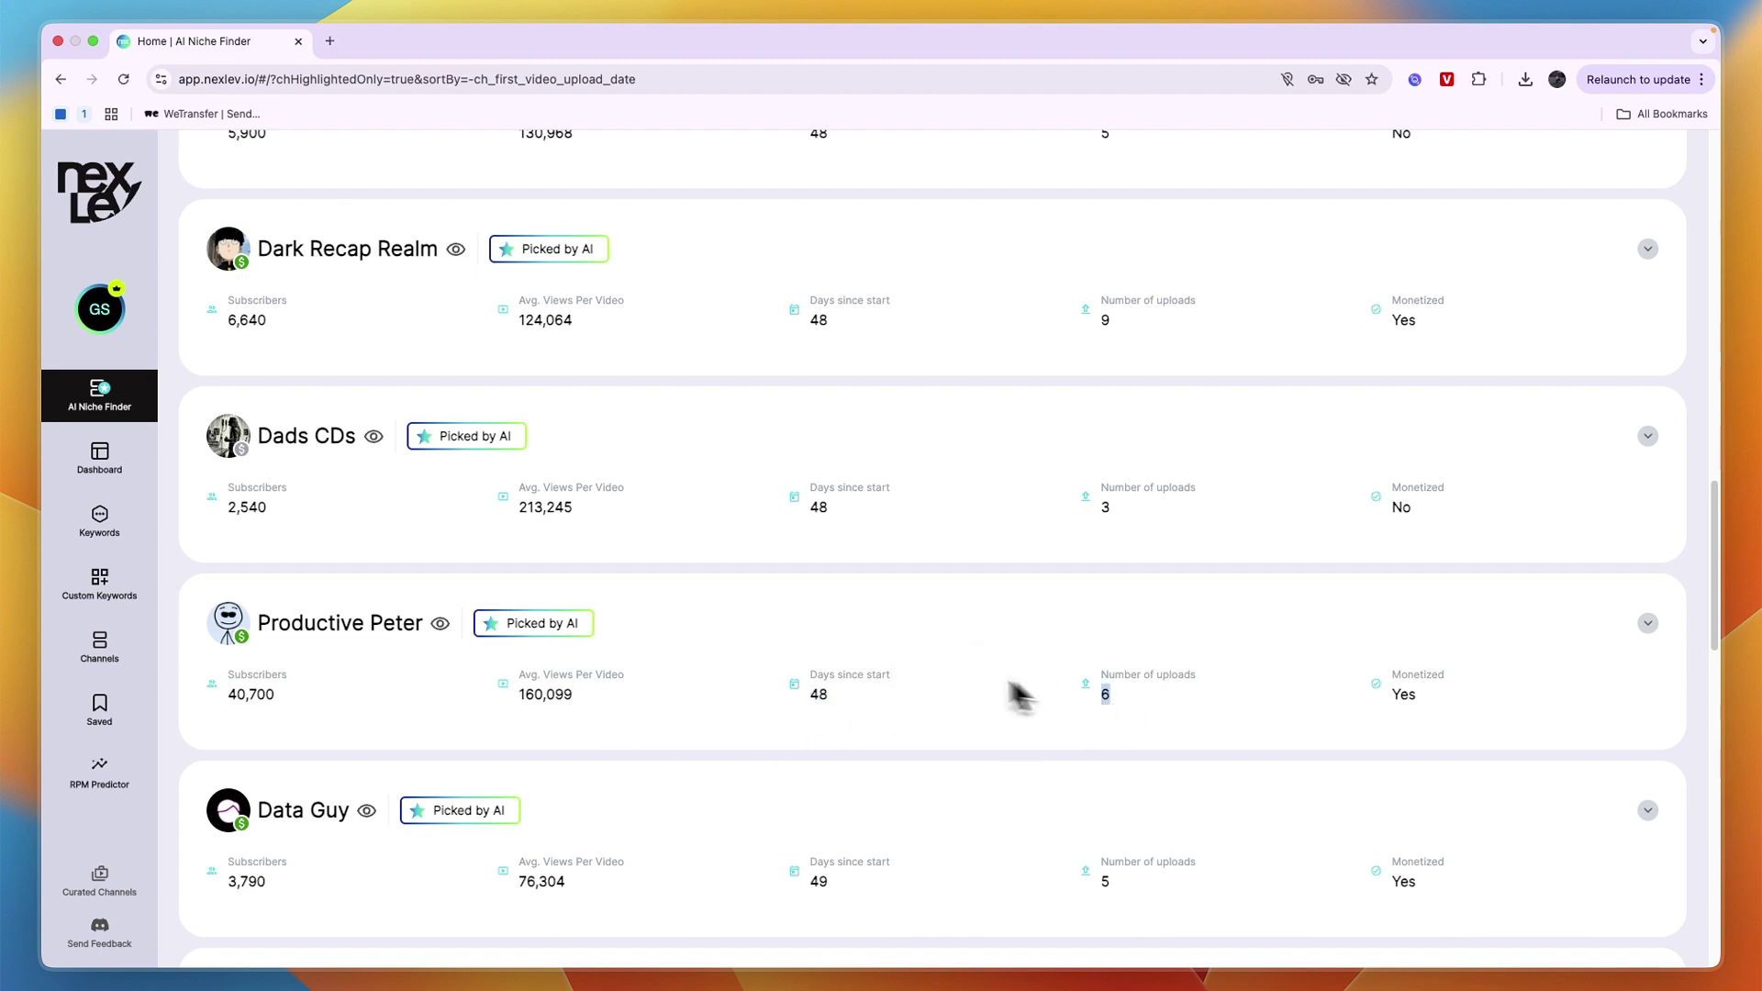
pyautogui.click(400, 630)
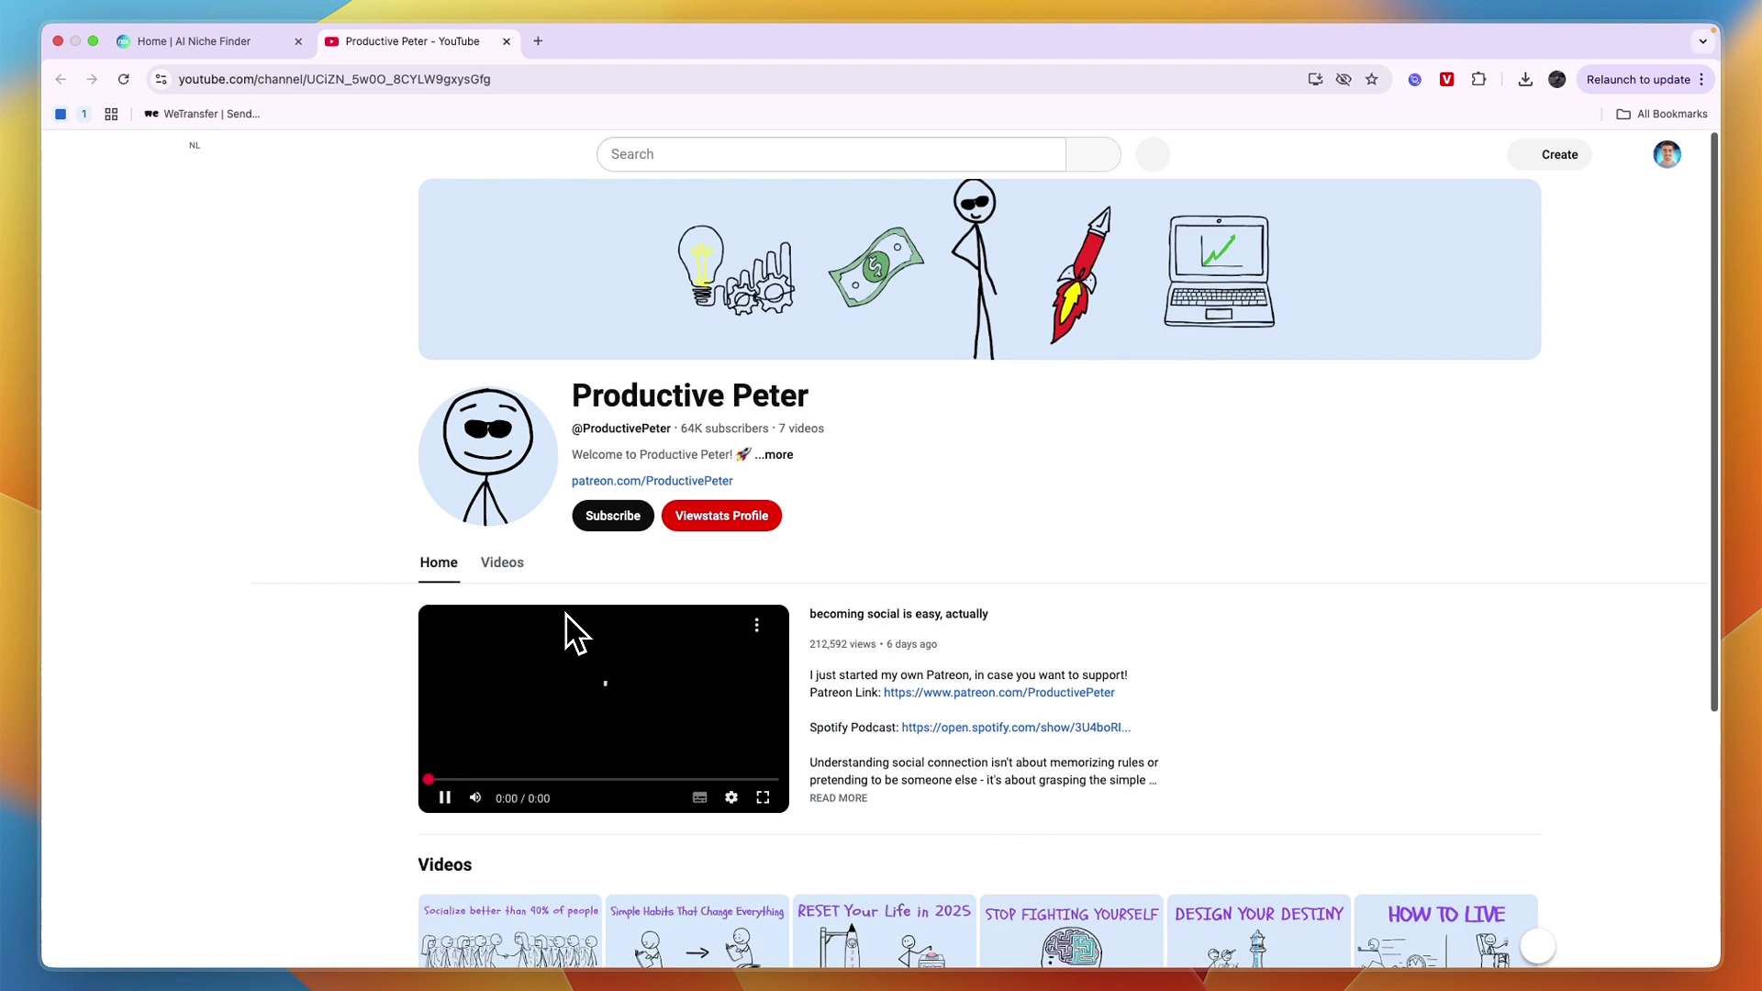
pyautogui.click(502, 564)
pyautogui.scroll(-2, 381, 596)
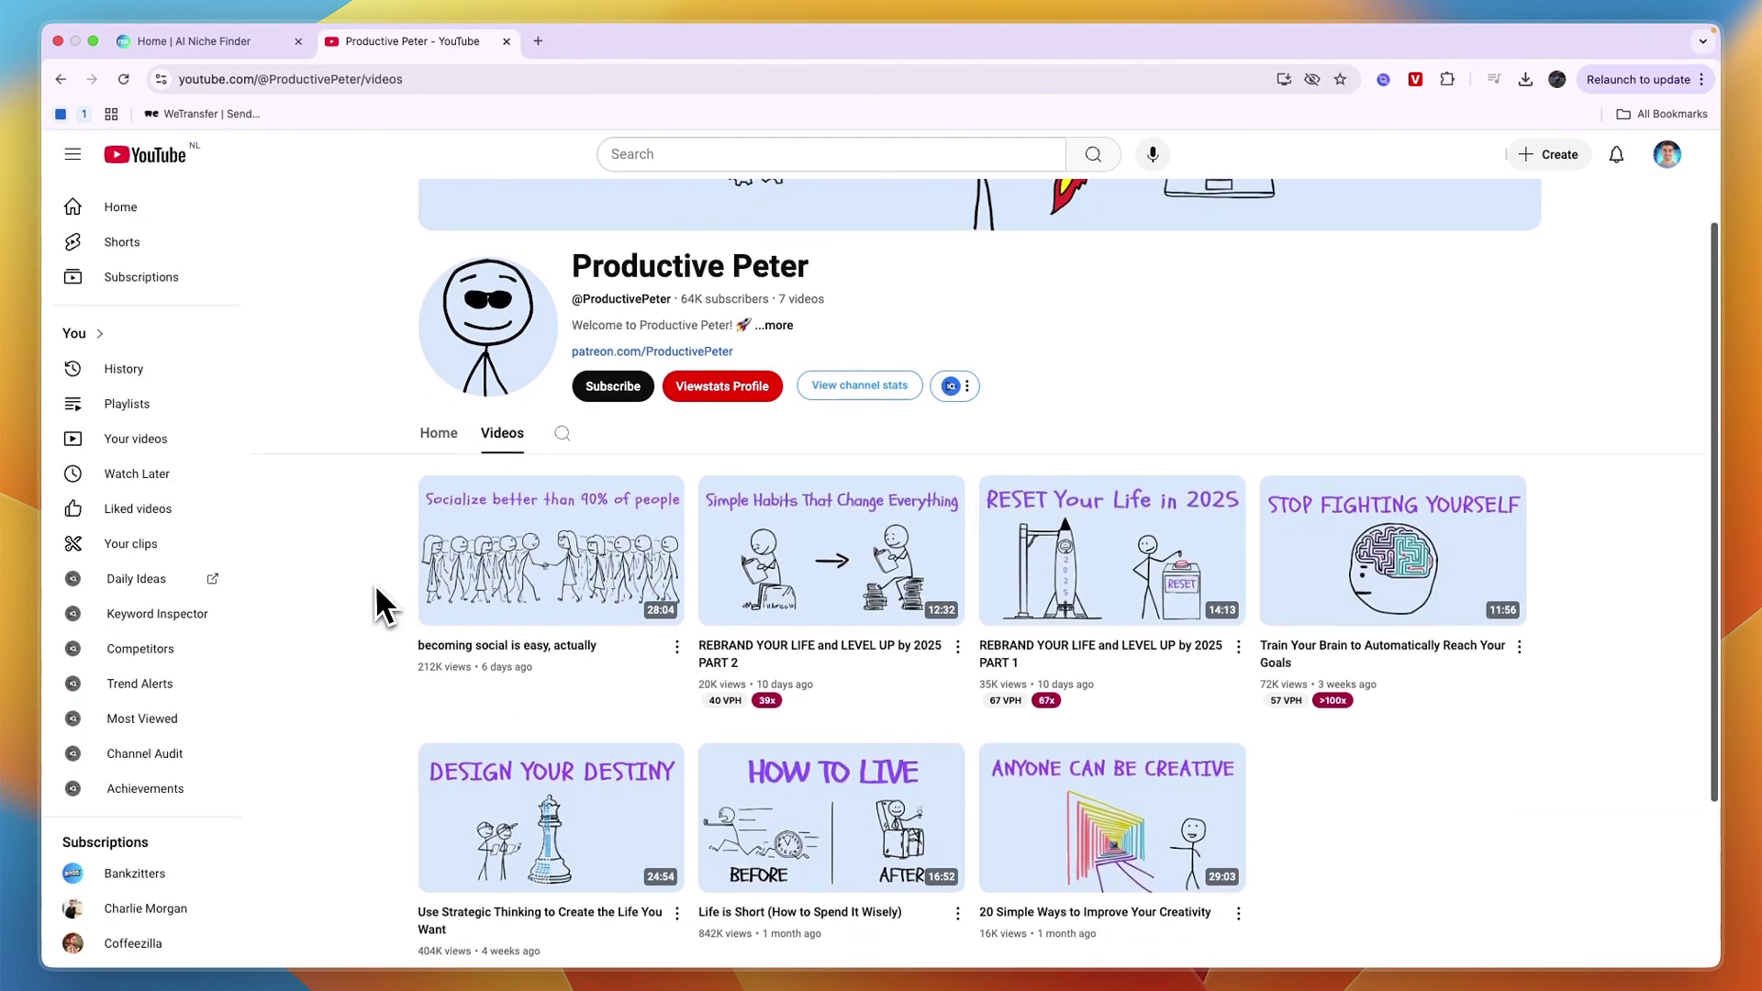
pyautogui.scroll(-2, 381, 601)
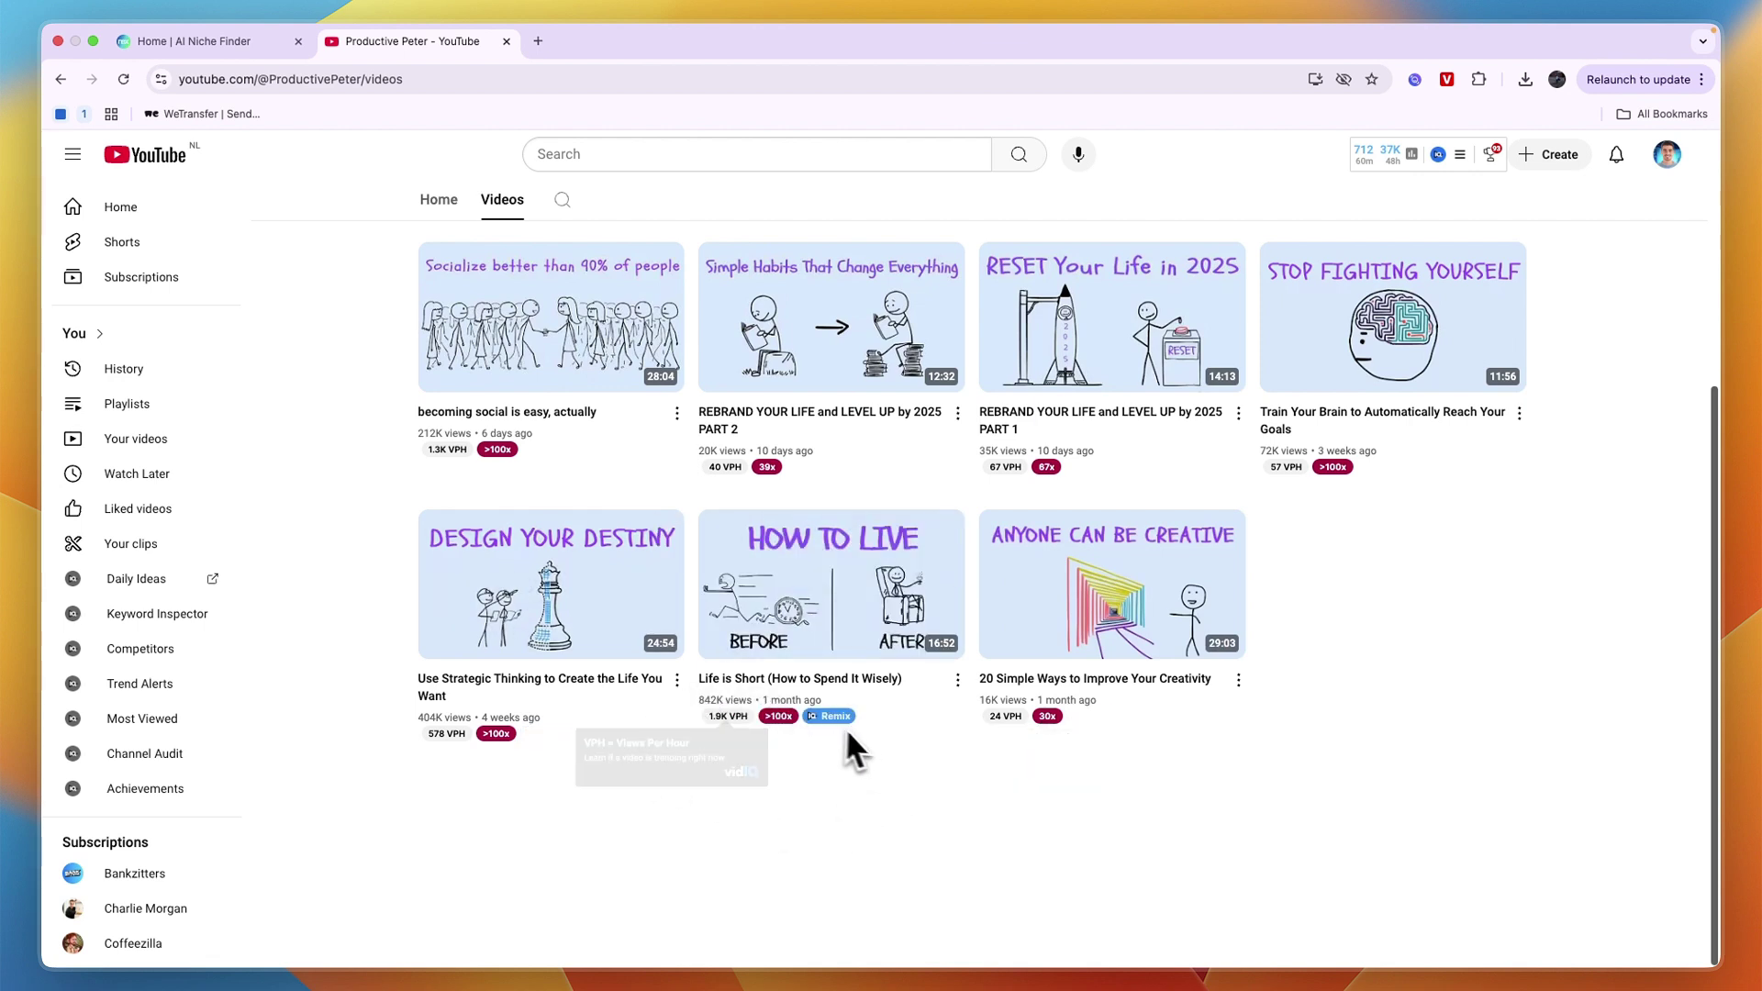
pyautogui.scroll(1, 898, 778)
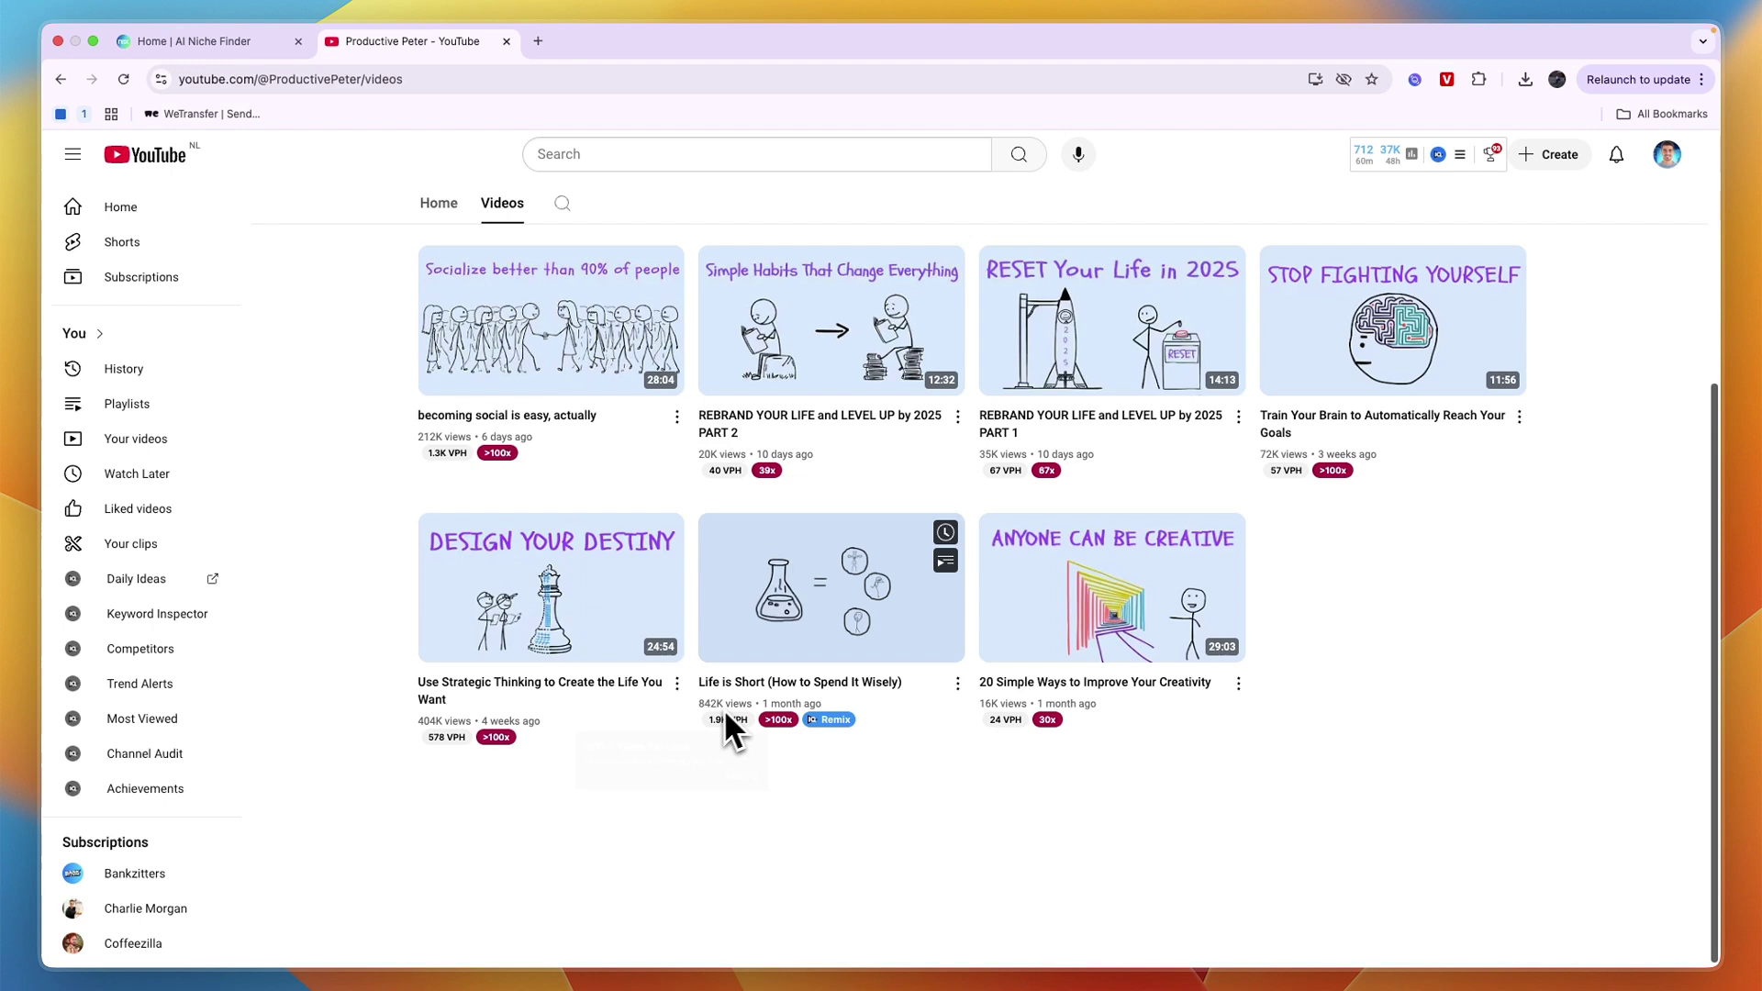
pyautogui.moveTo(723, 712)
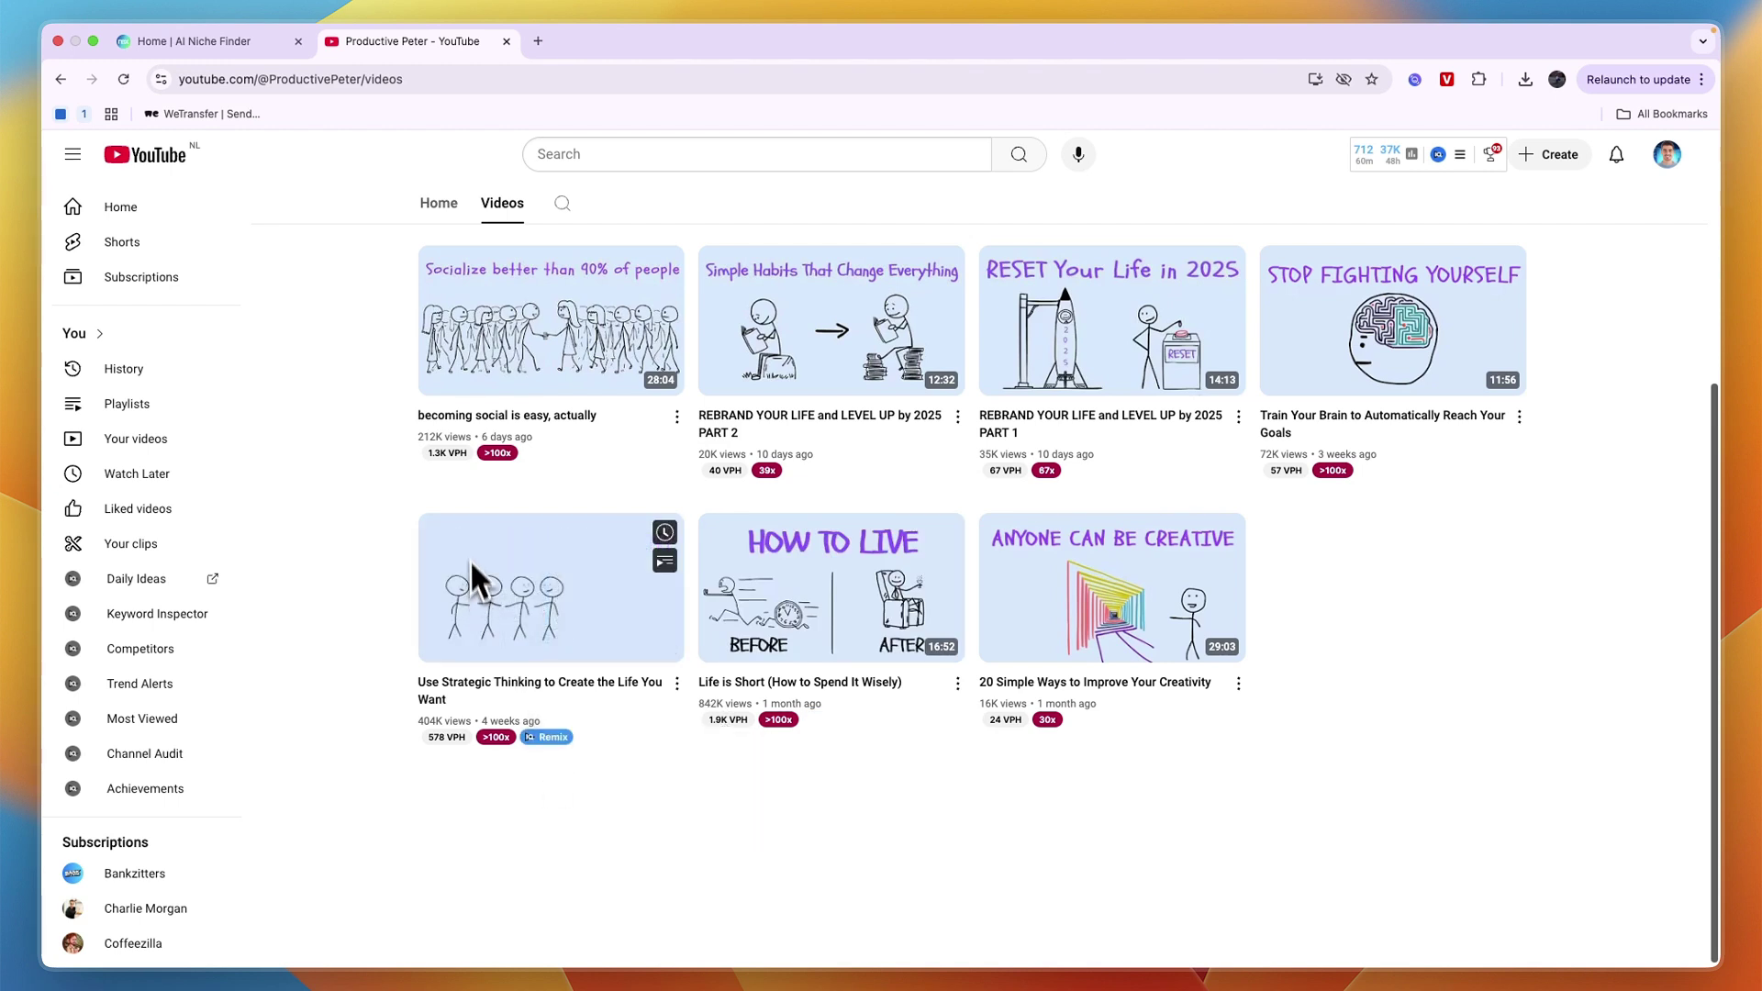
pyautogui.scroll(3, 380, 378)
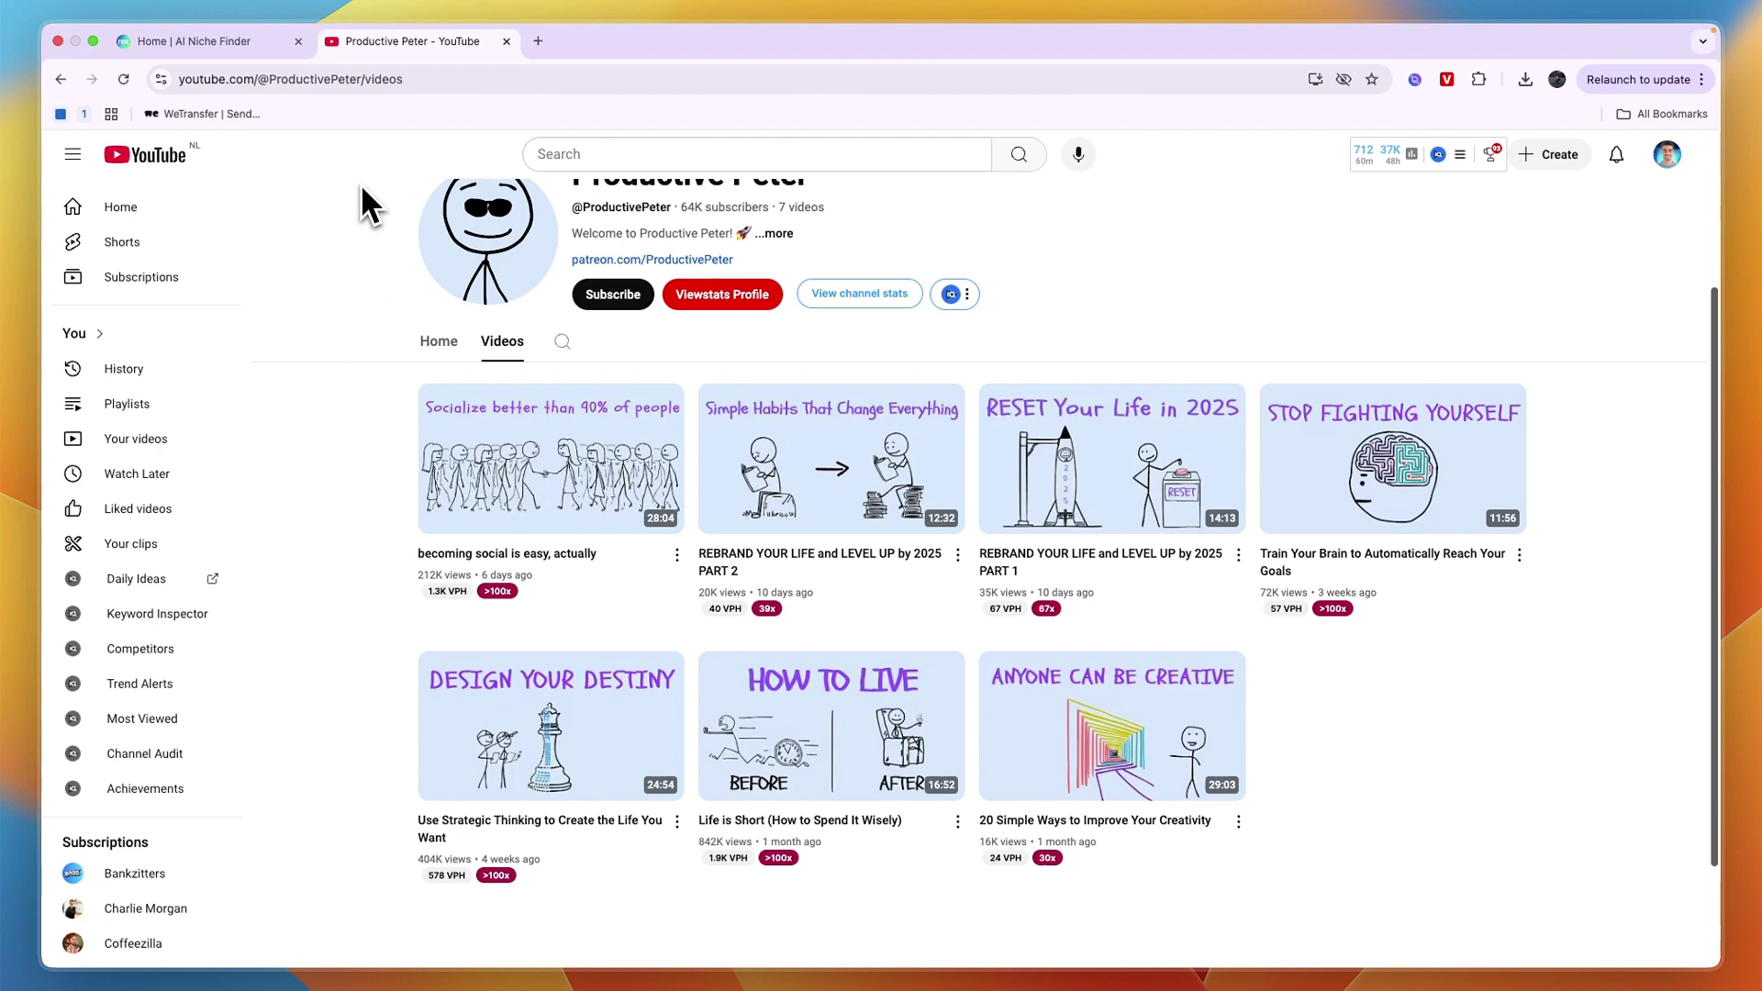
pyautogui.scroll(3, 410, 198)
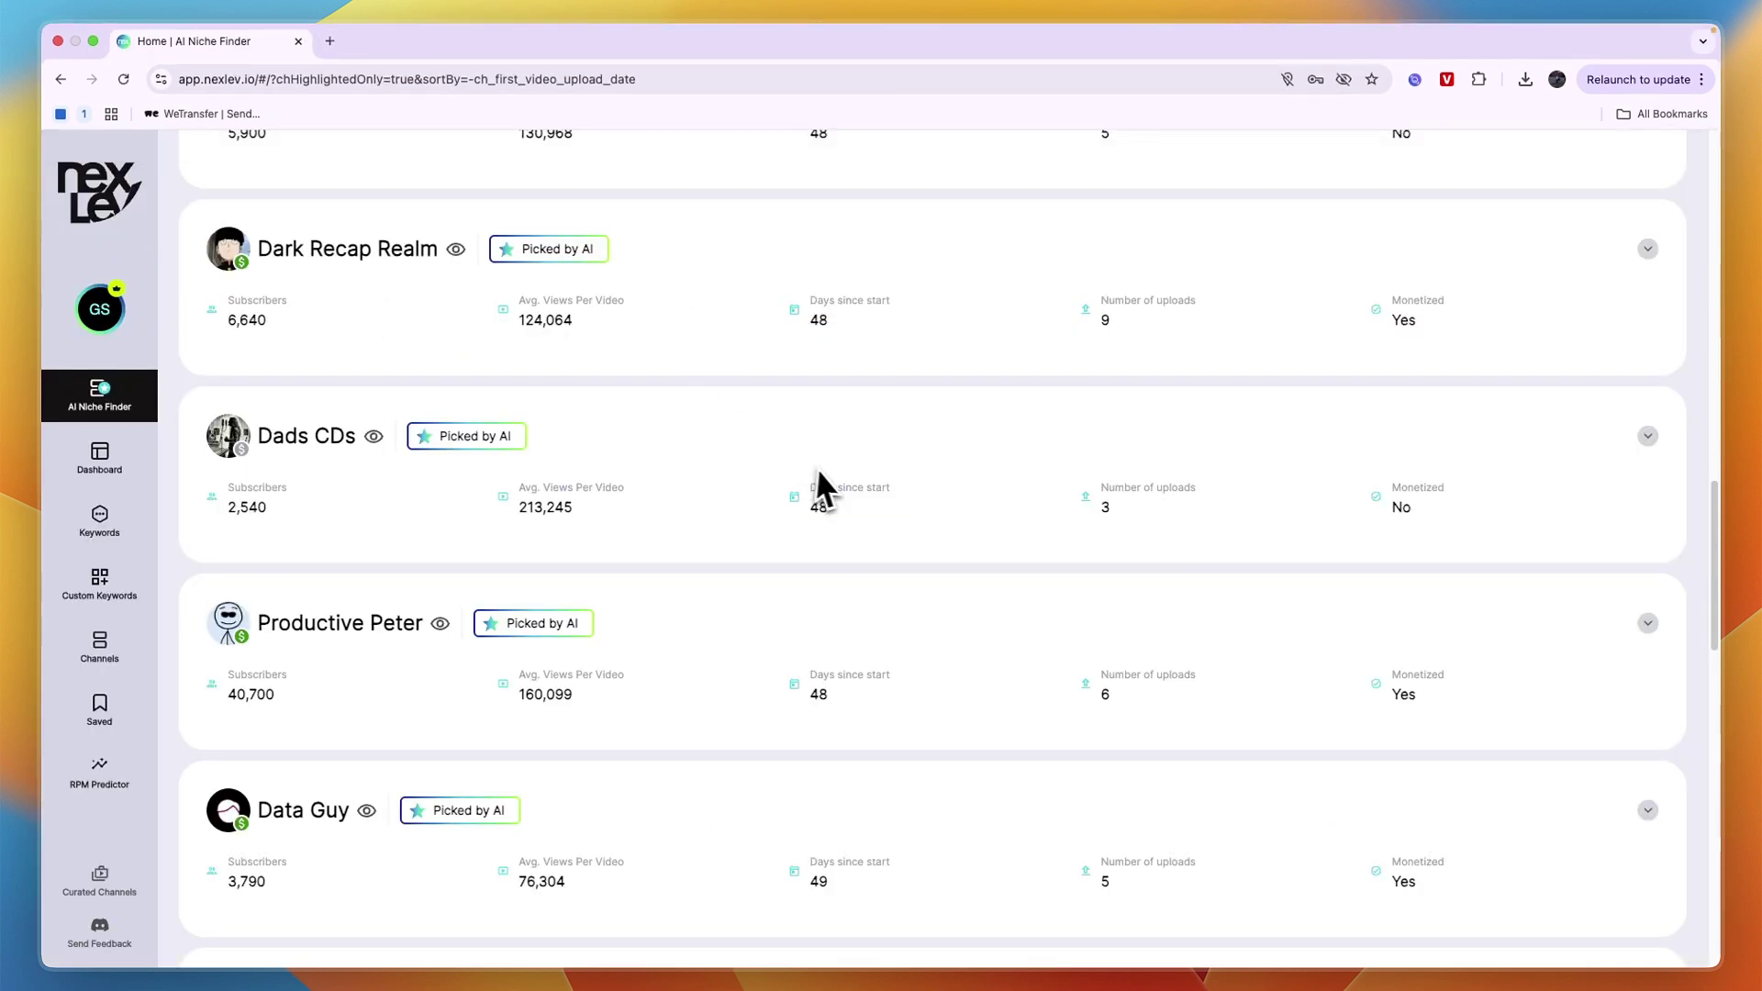
# Step: In Advance Filters, choose the Crypto channel category
pyautogui.scroll(10, 818, 487)
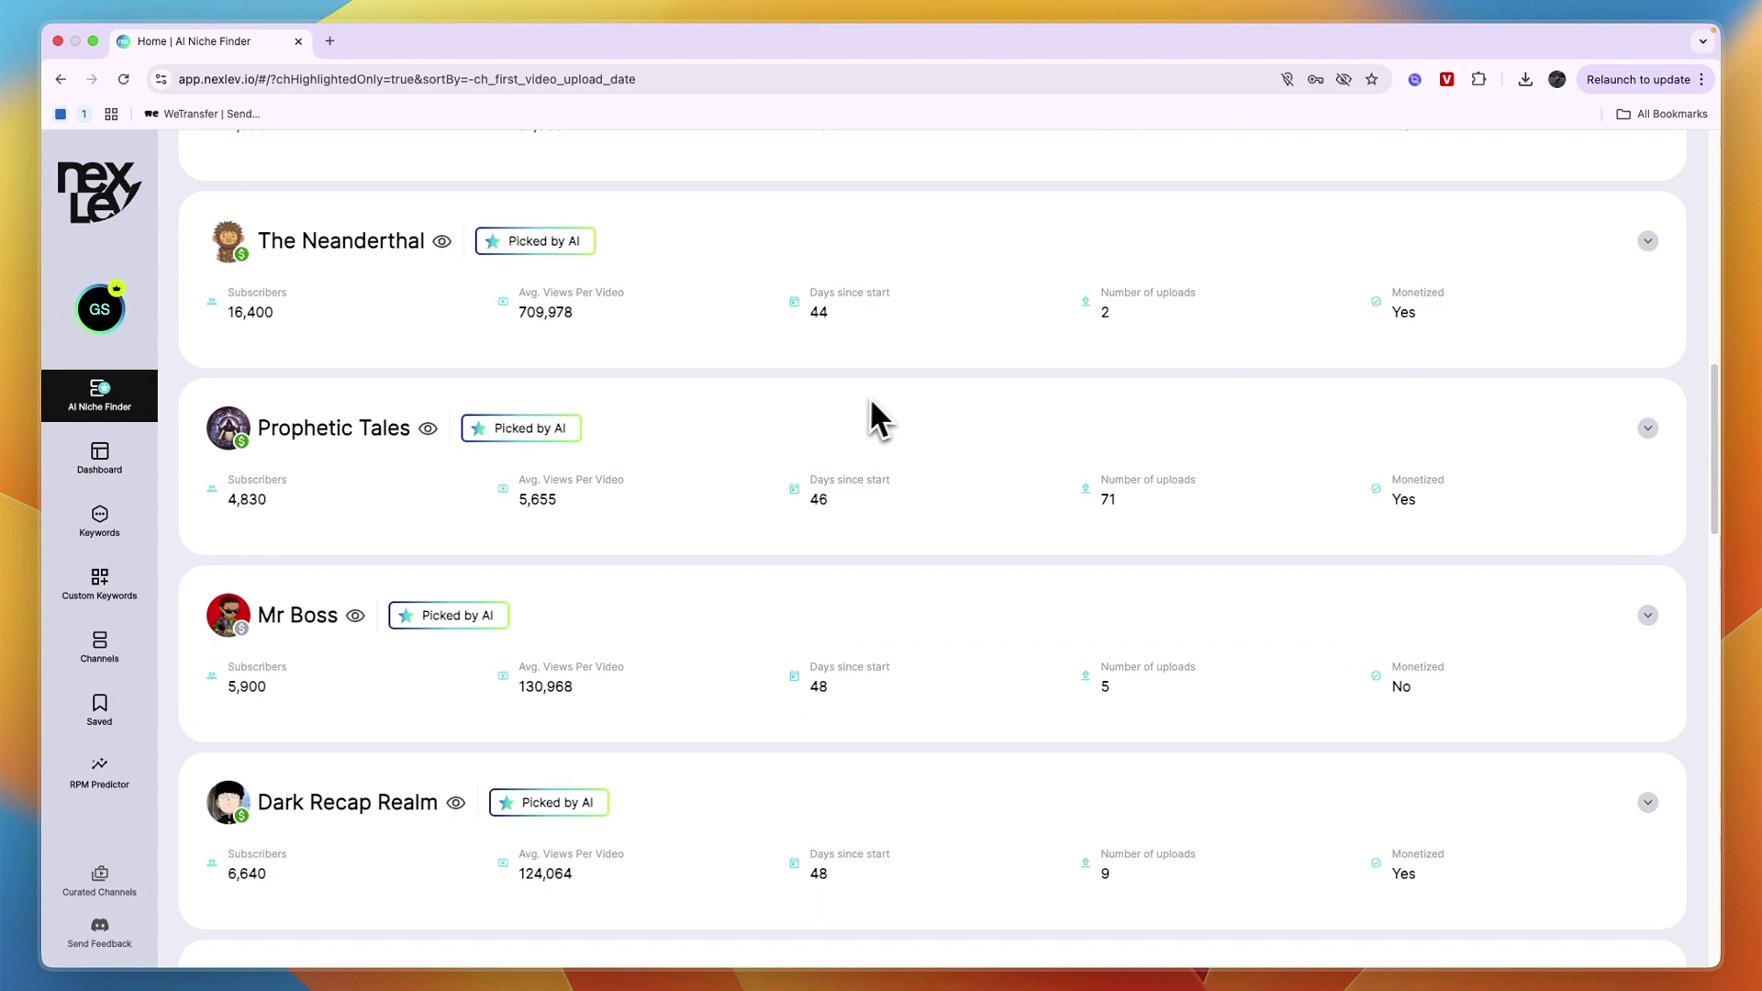
pyautogui.scroll(5, 771, 353)
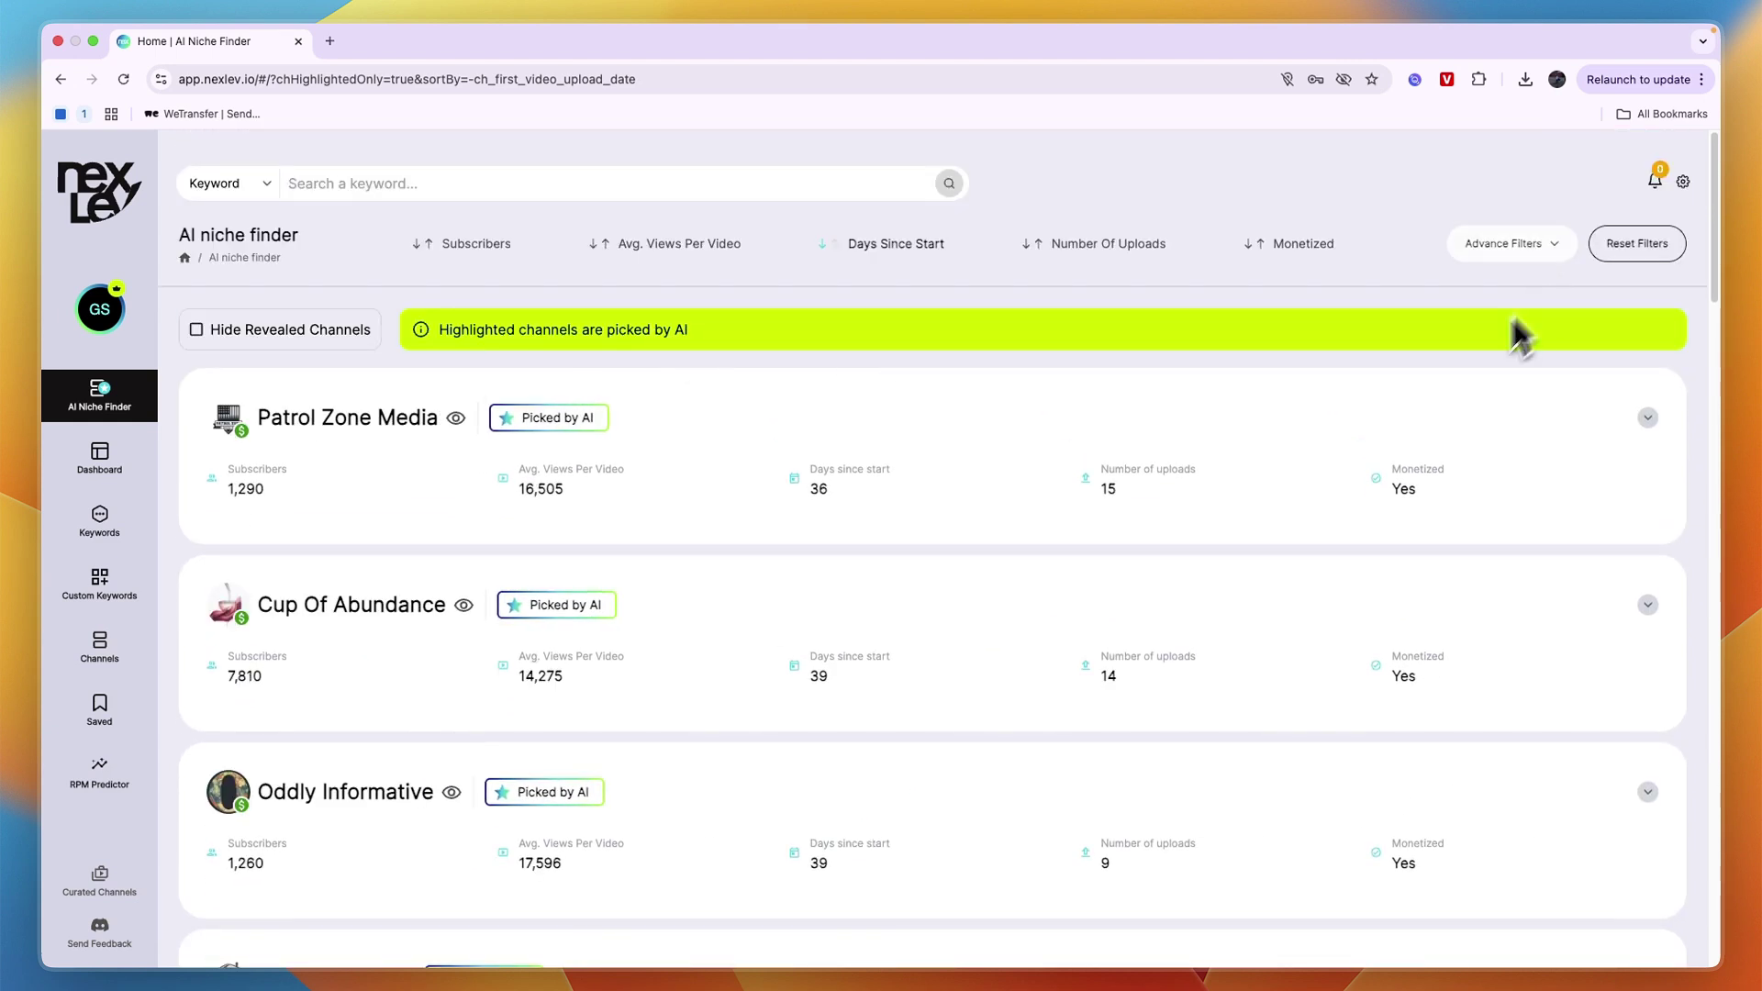
pyautogui.click(1491, 251)
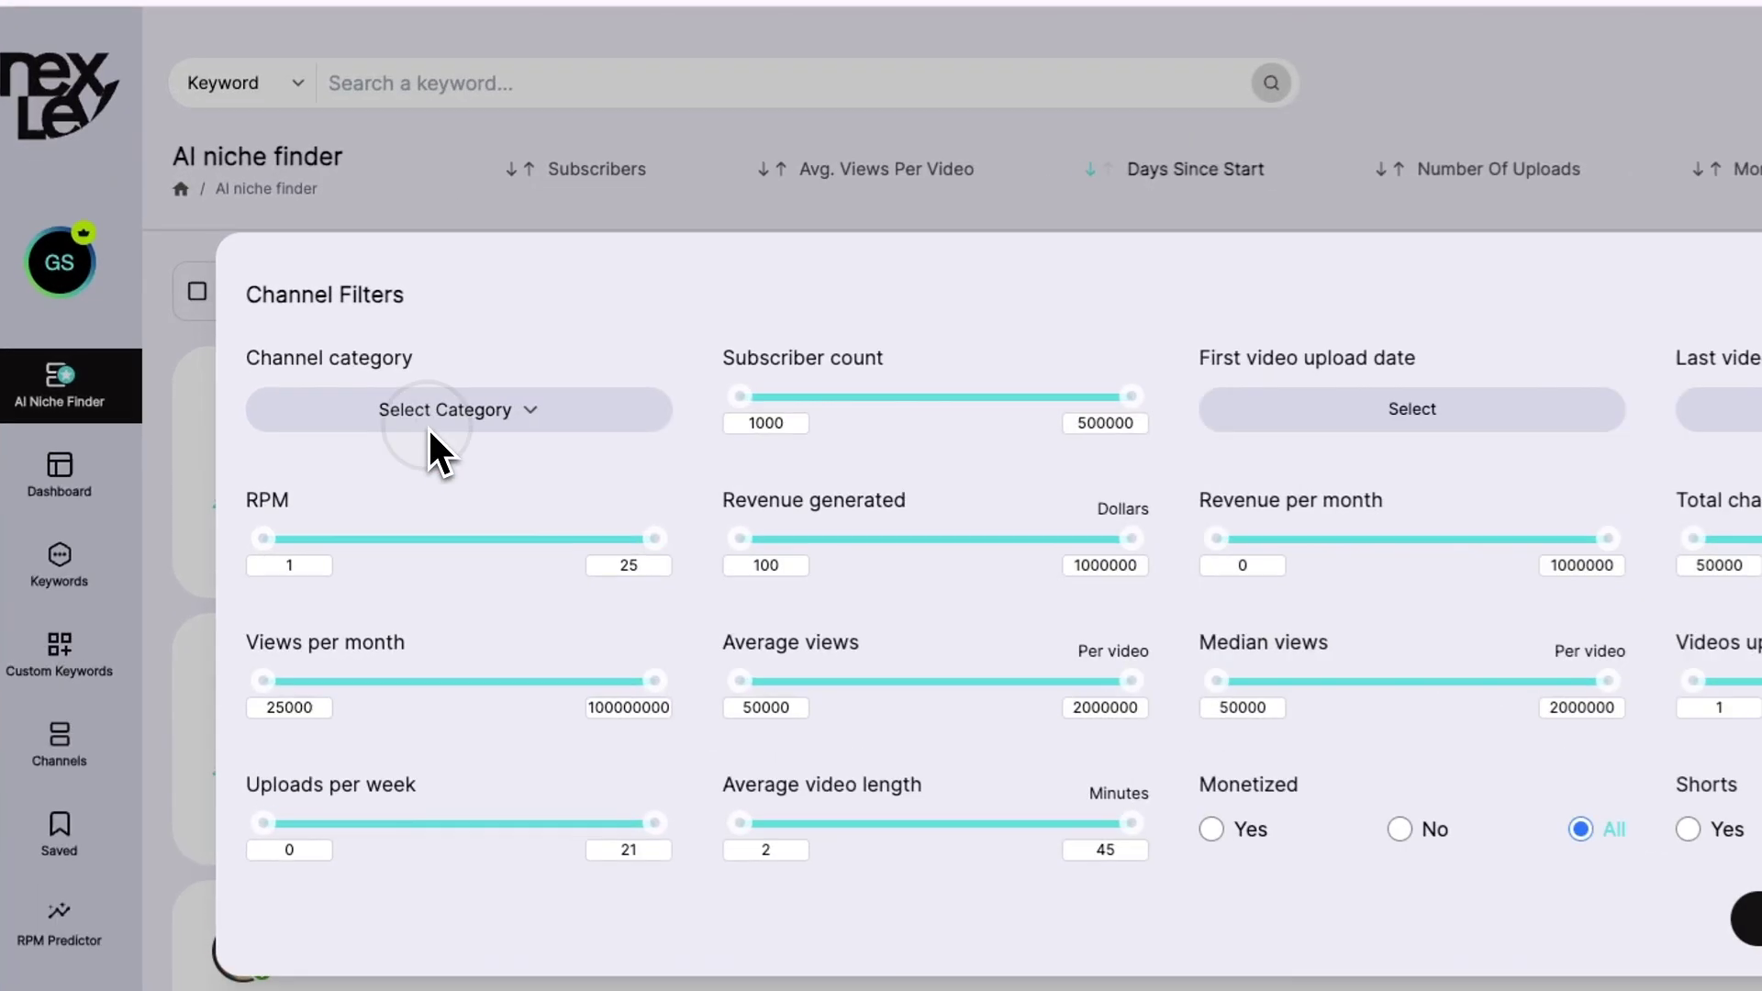
pyautogui.click(363, 419)
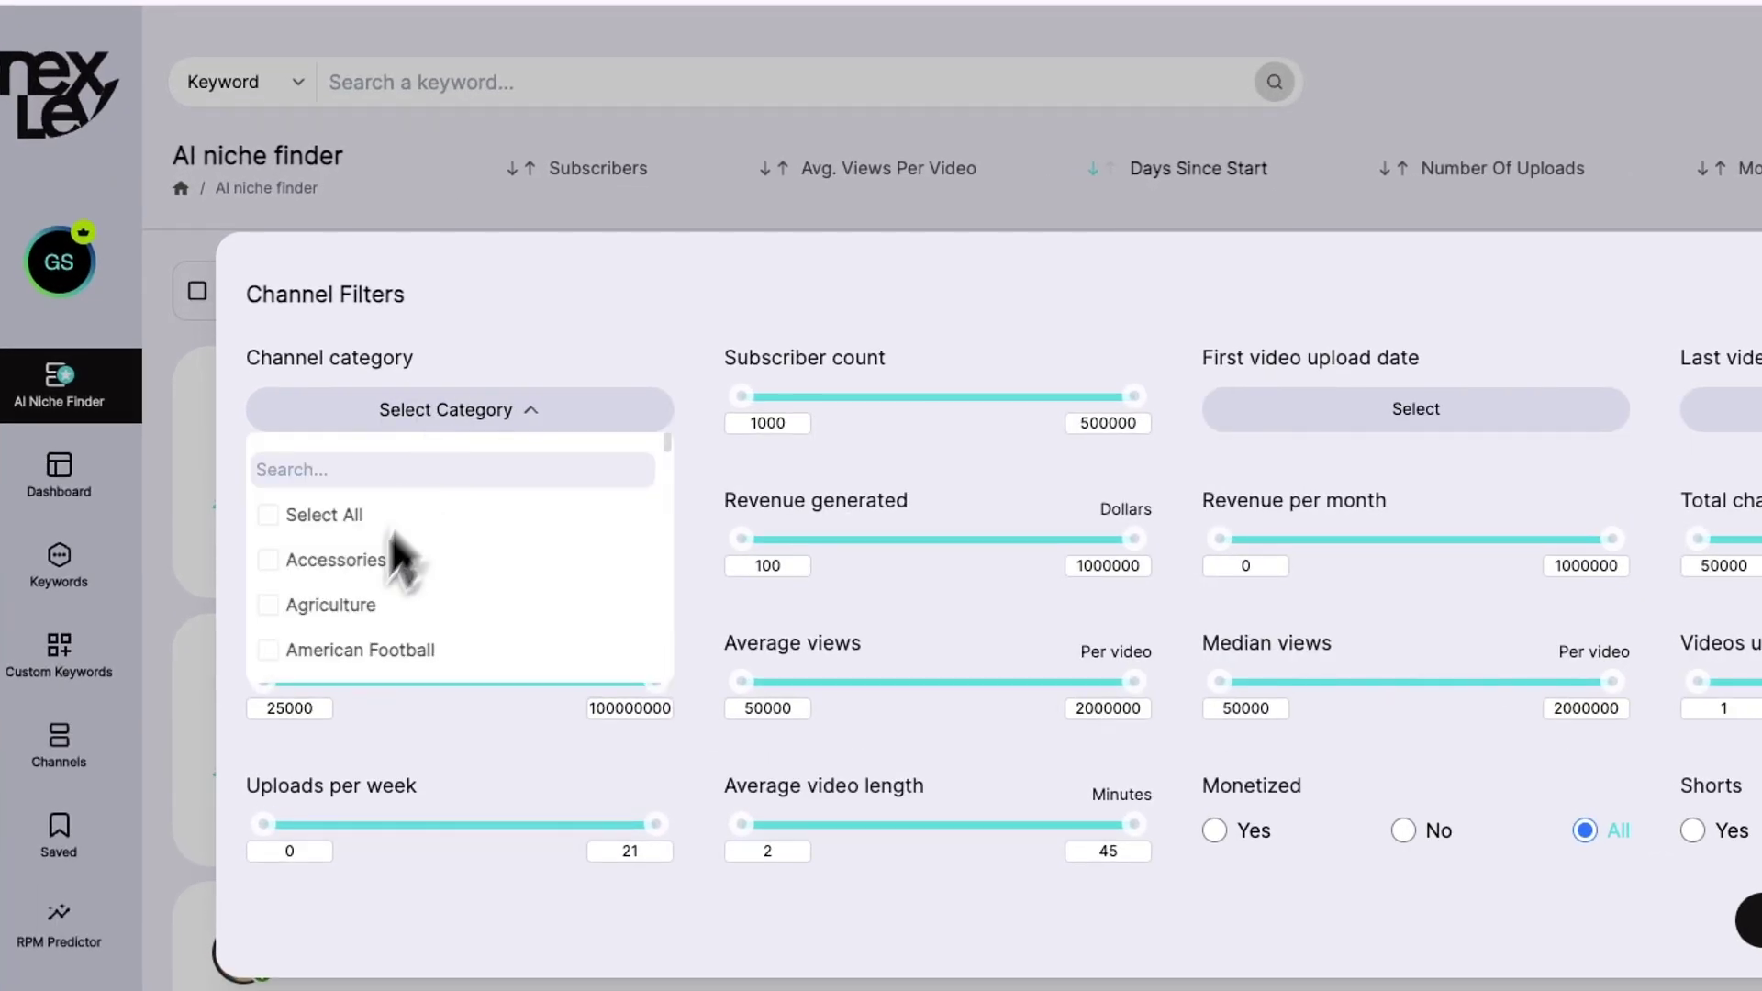
pyautogui.scroll(-8, 295, 561)
pyautogui.scroll(-4, 425, 619)
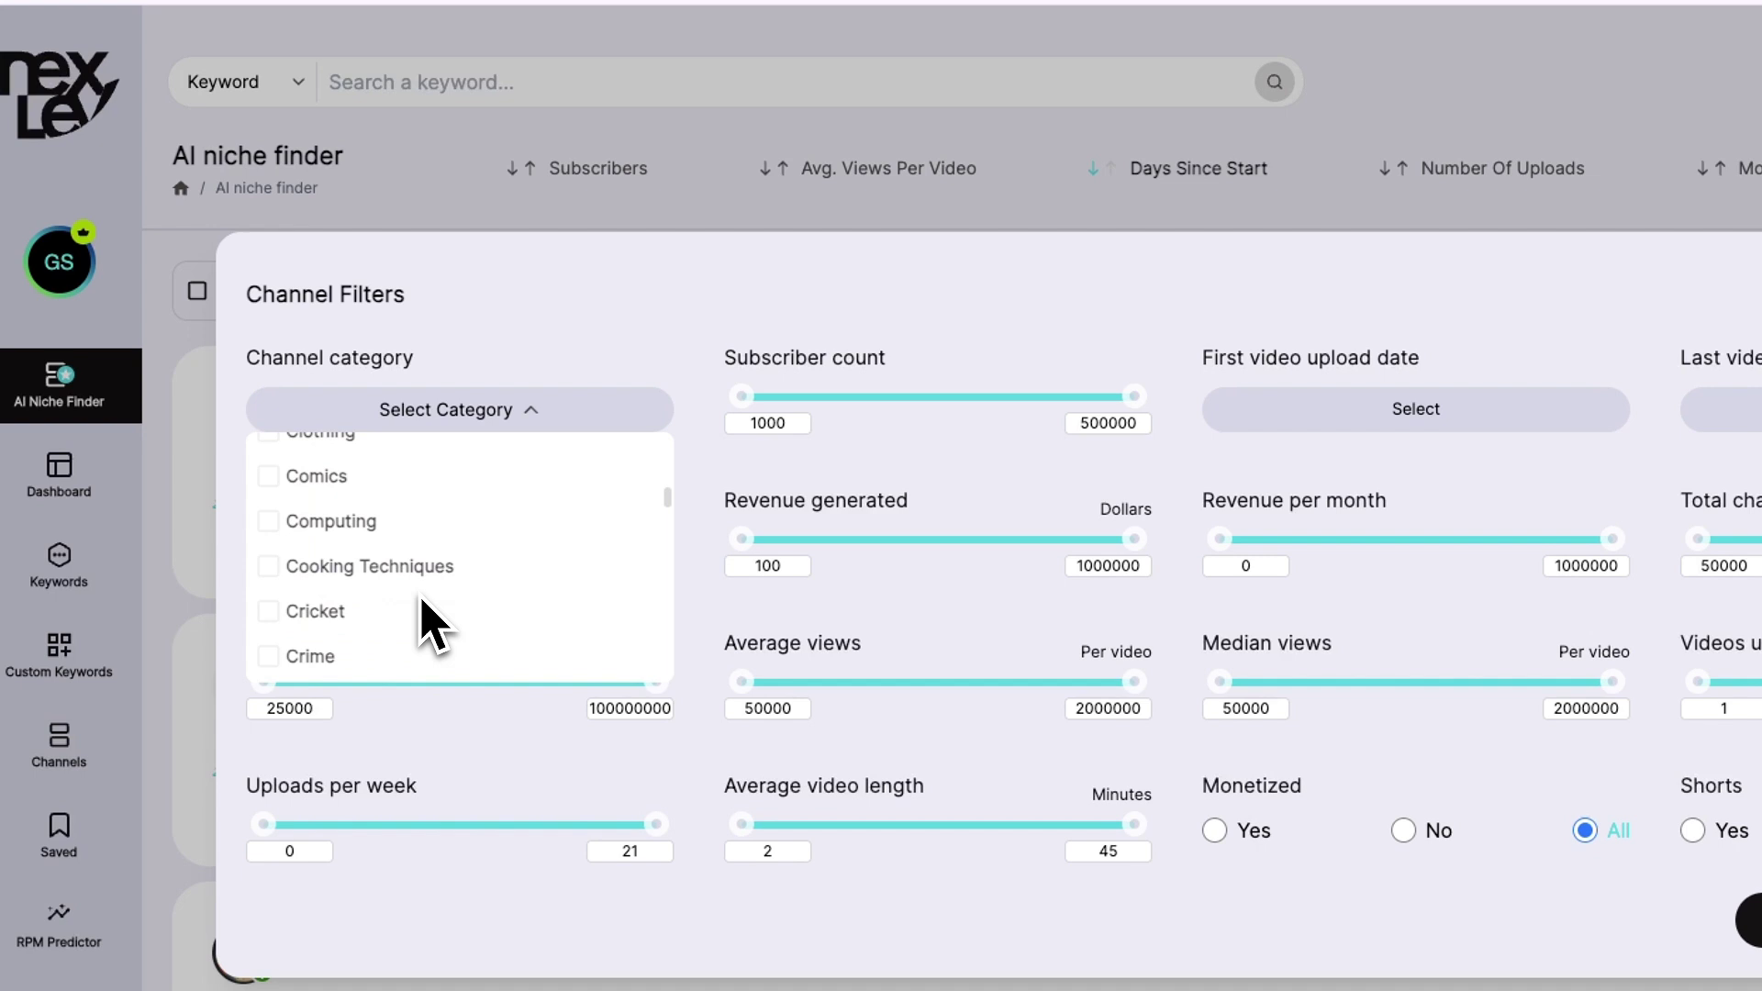
pyautogui.scroll(-1, 425, 619)
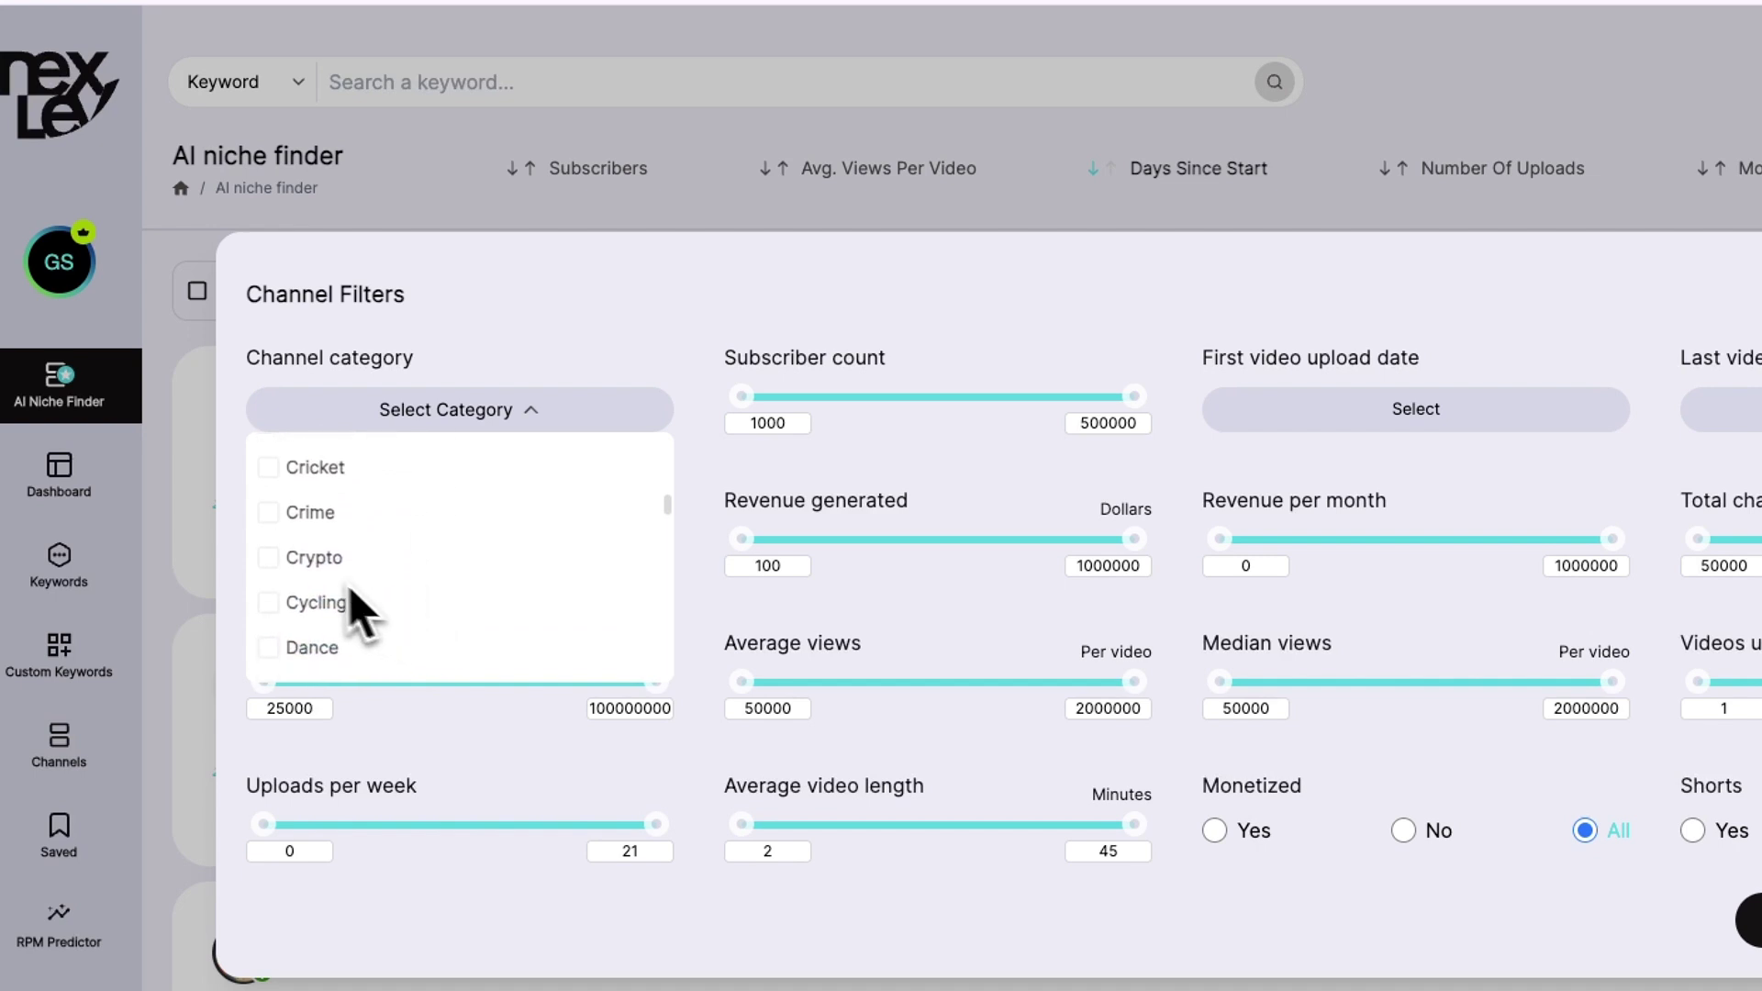
pyautogui.click(276, 562)
pyautogui.click(566, 347)
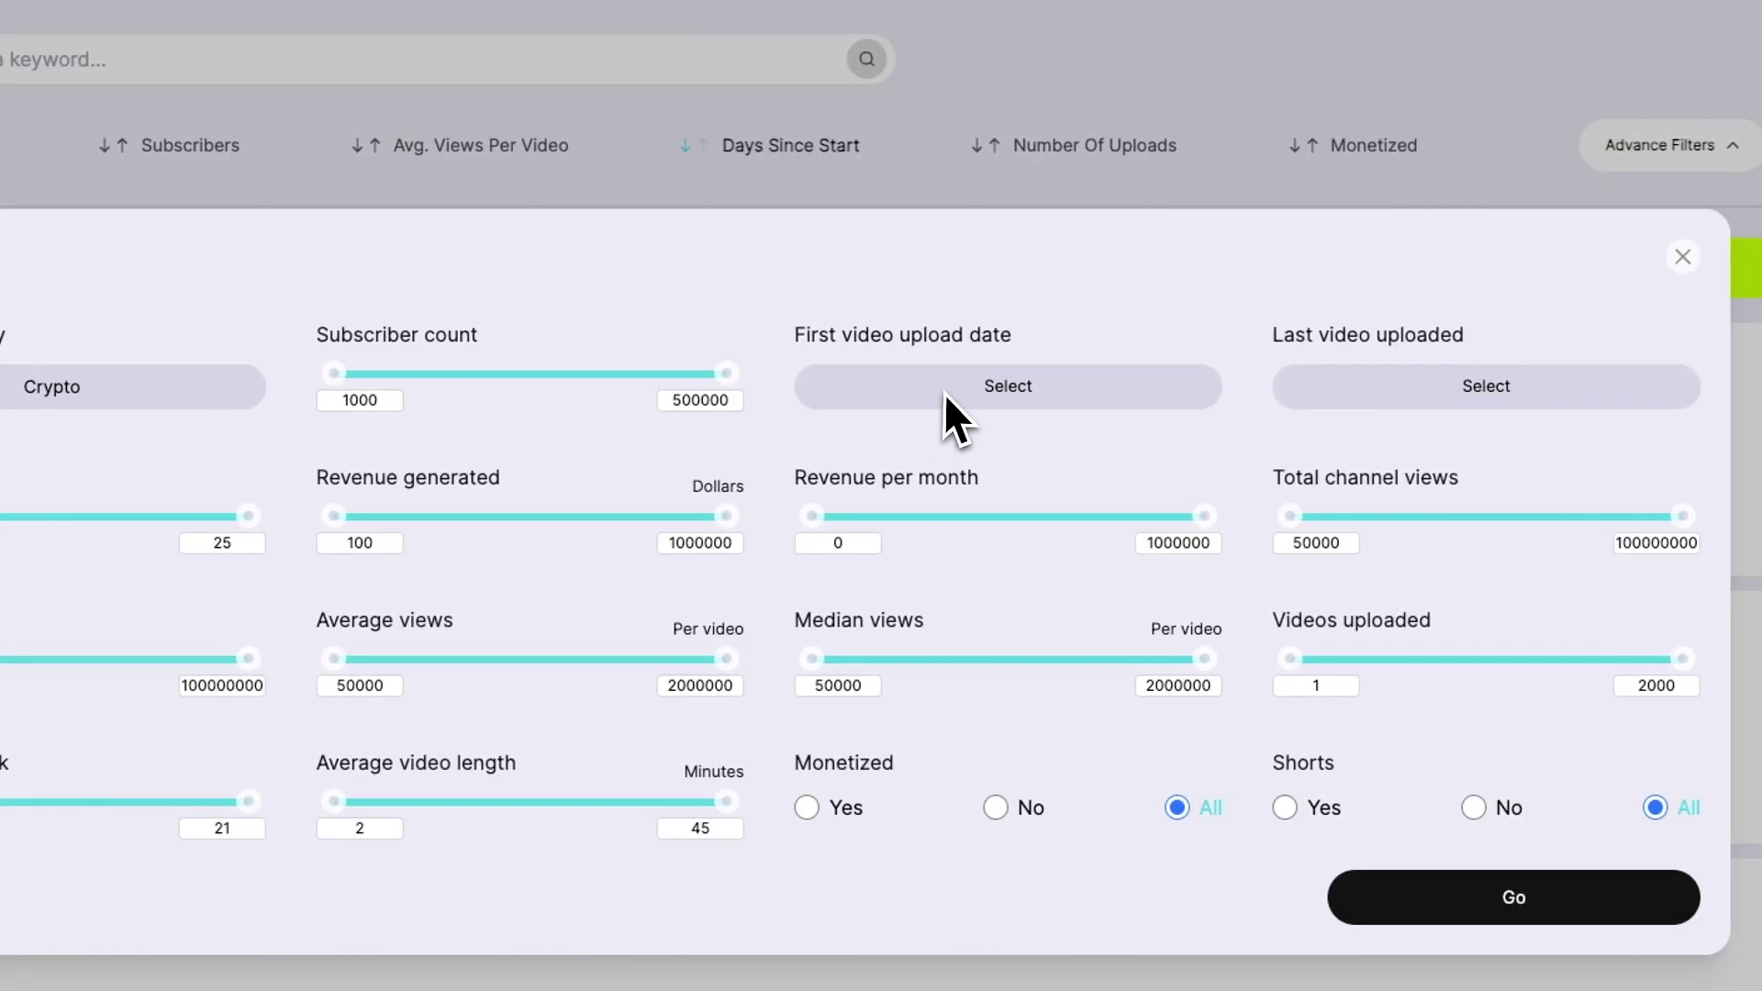
# Step: Set the first video upload date to May 1, 2024
pyautogui.click(946, 389)
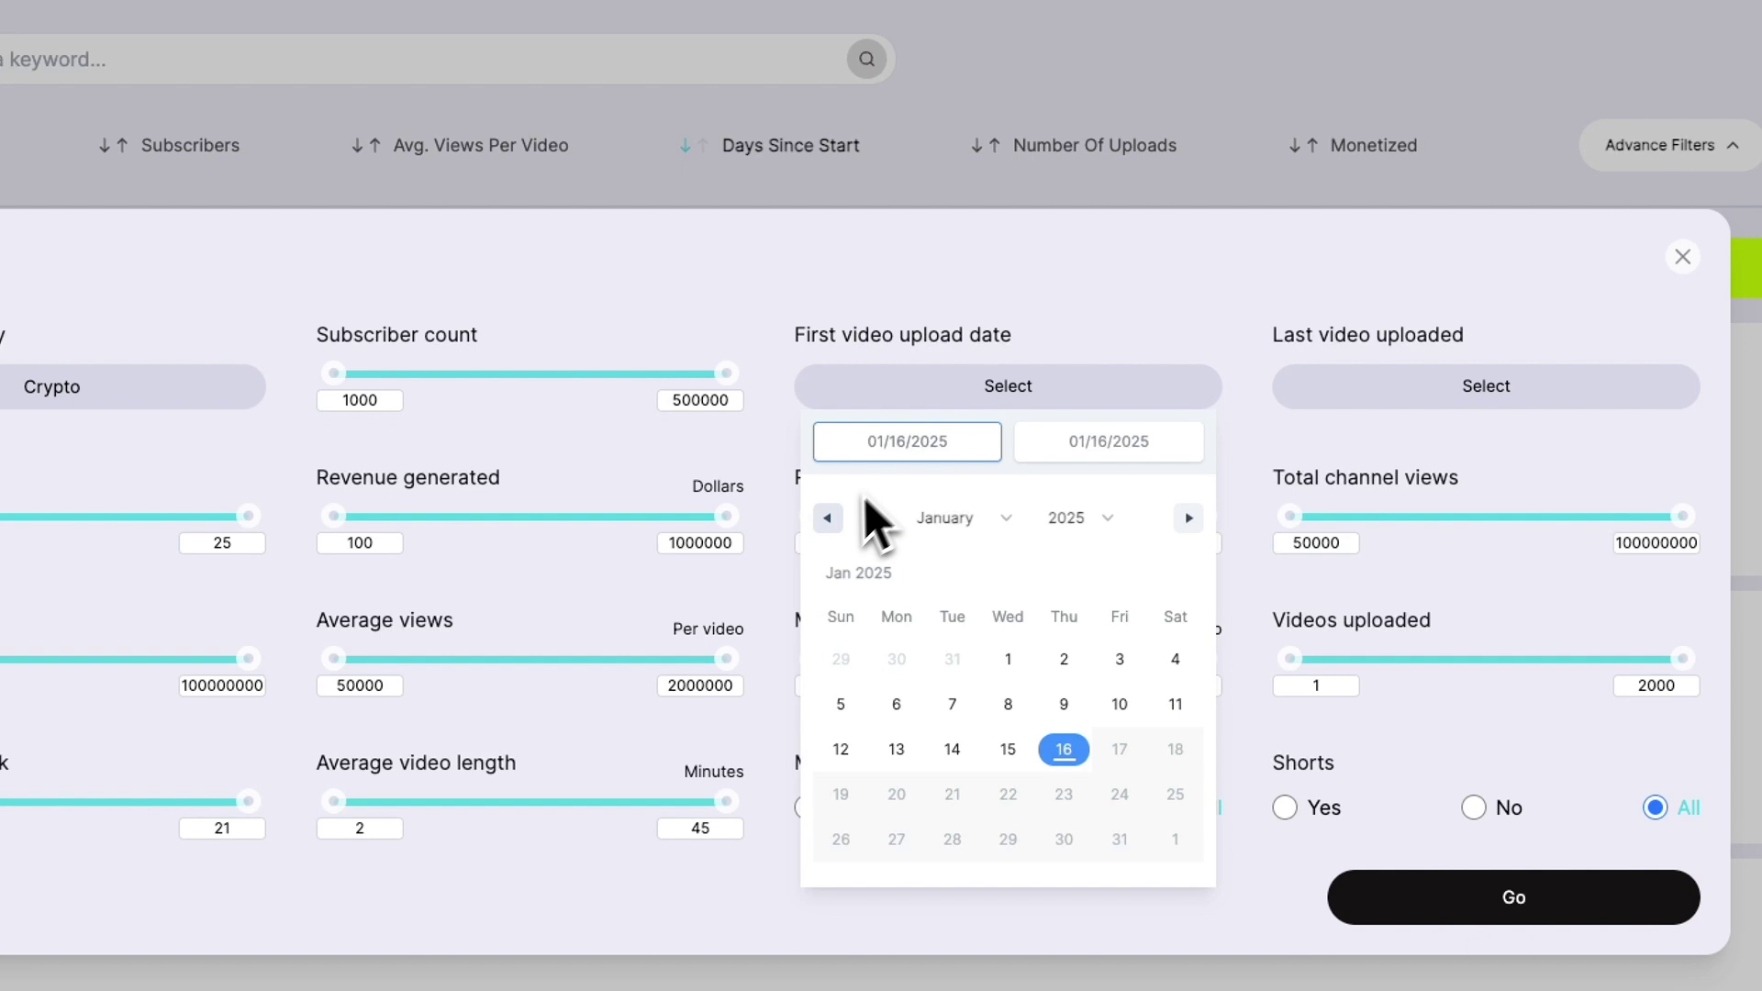
pyautogui.click(839, 520)
pyautogui.click(839, 520)
pyautogui.click(839, 520)
pyautogui.click(839, 519)
pyautogui.click(839, 520)
pyautogui.click(839, 520)
pyautogui.click(839, 519)
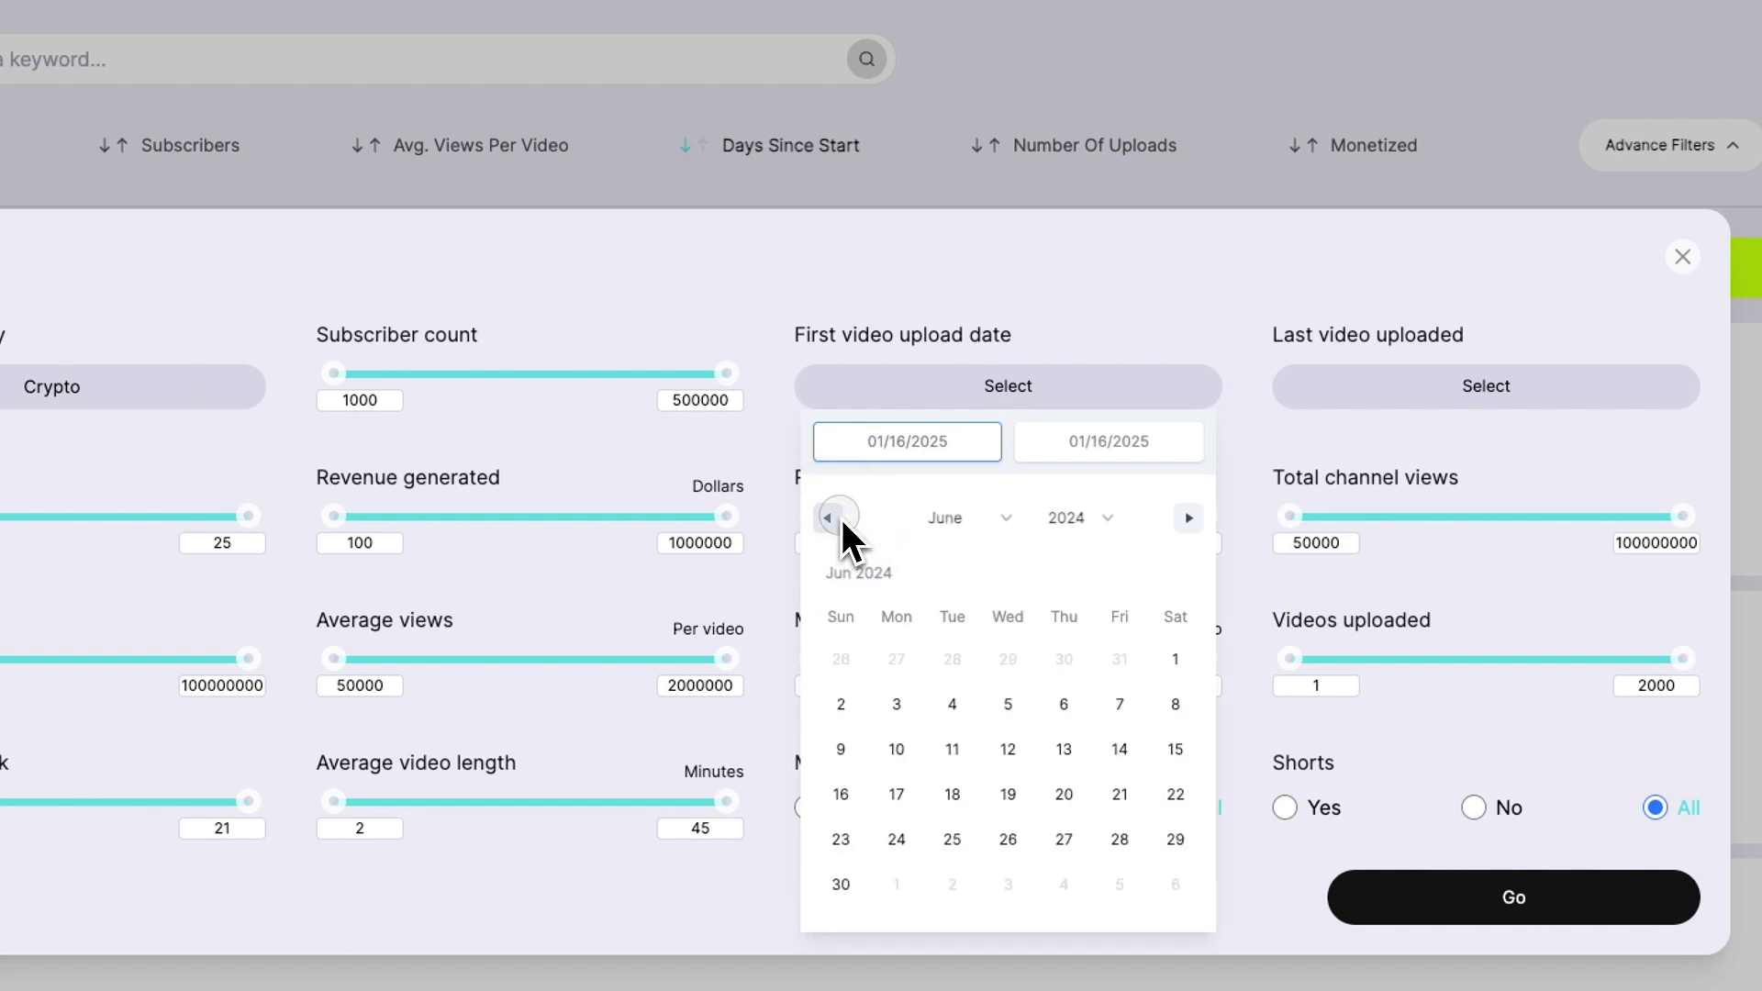
pyautogui.click(839, 520)
pyautogui.click(1008, 659)
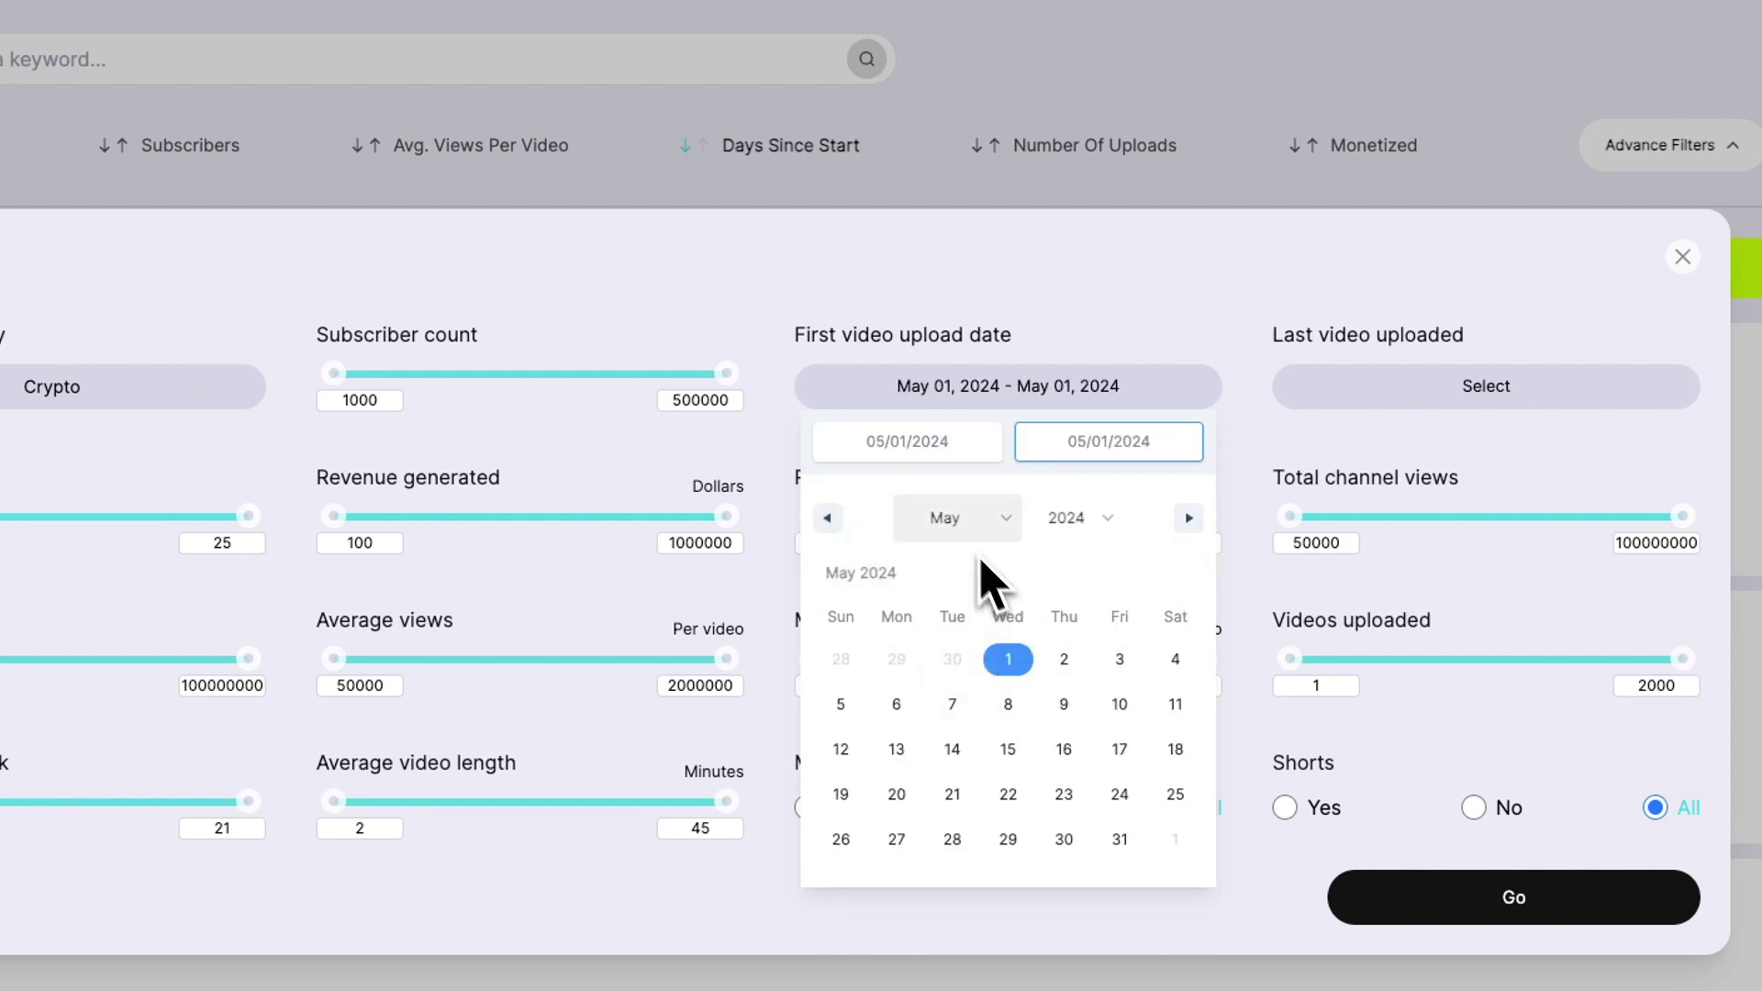
pyautogui.click(1074, 328)
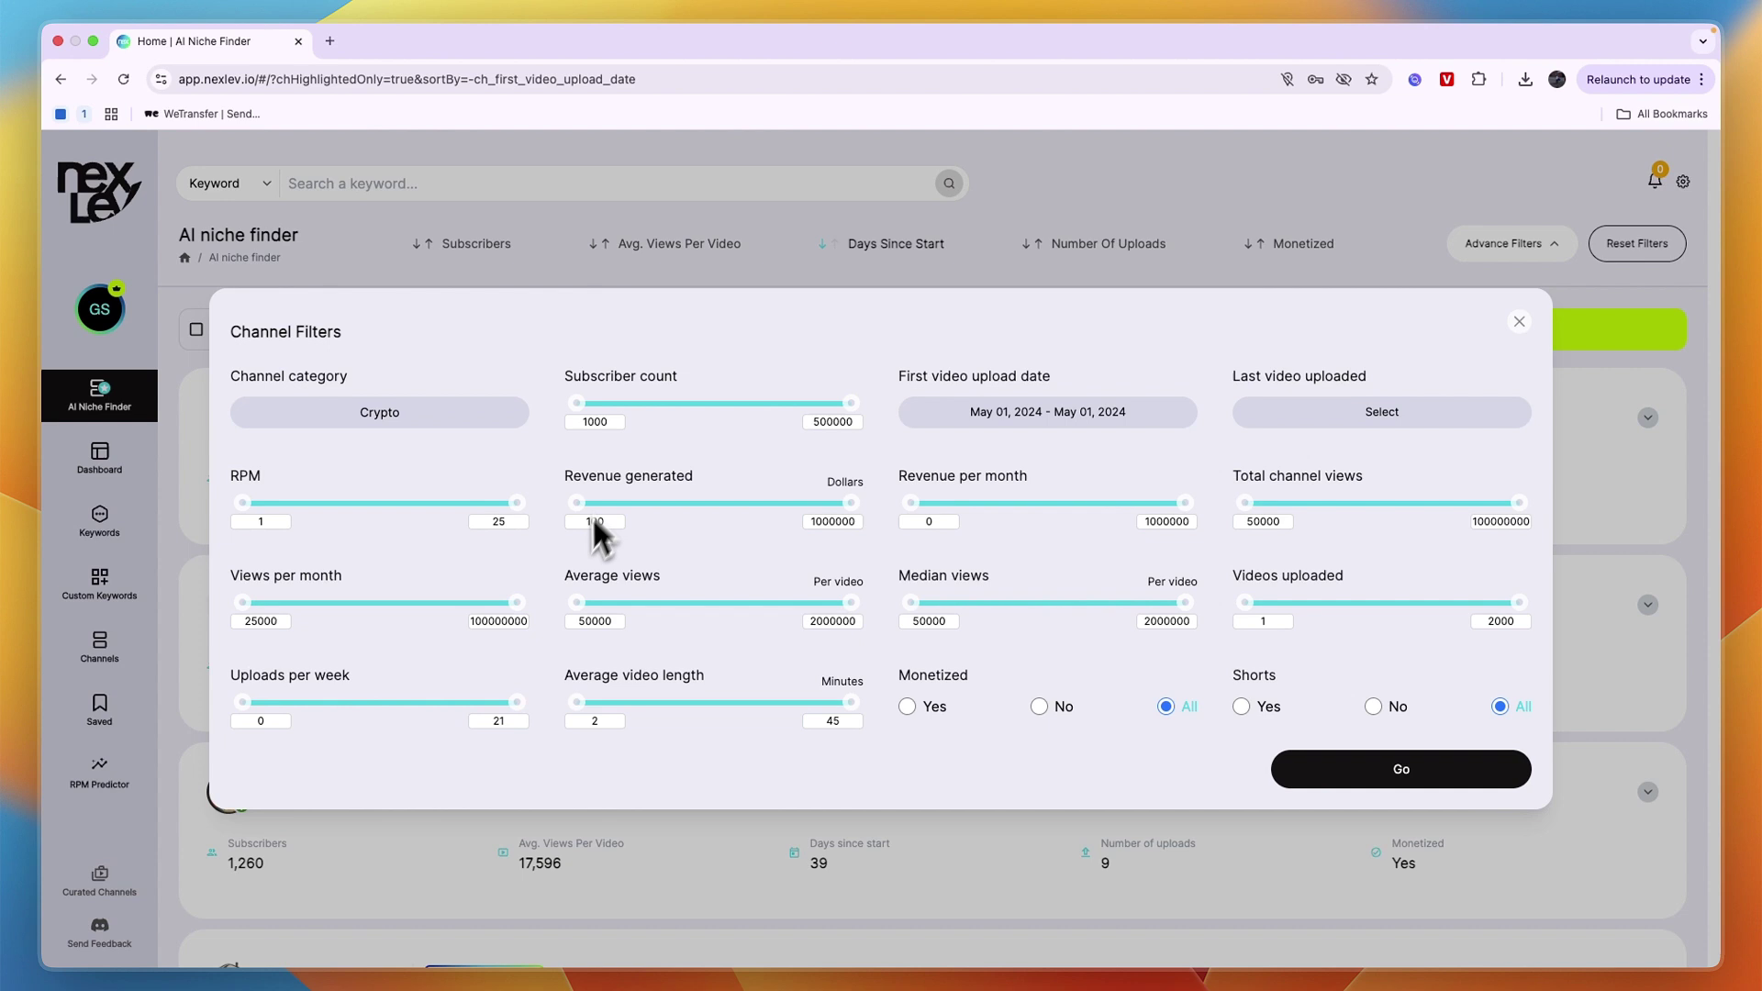
pyautogui.click(639, 633)
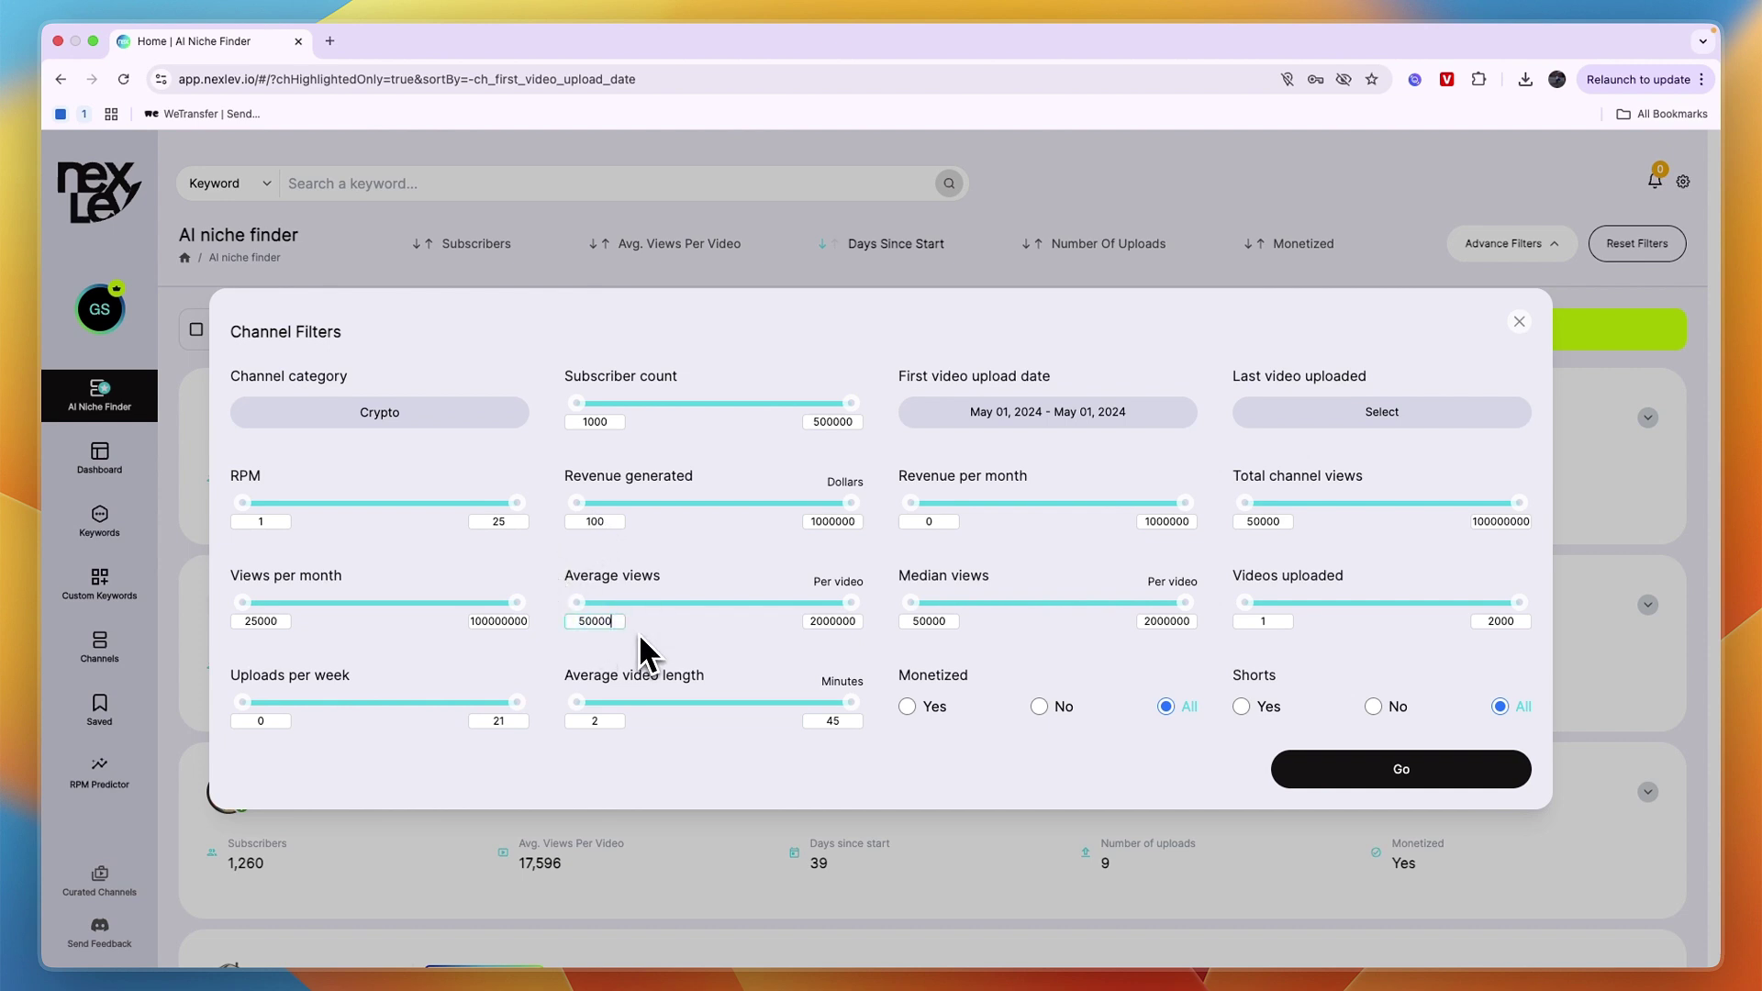
# Step: Apply the Crypto and May 1, 2024 filters, then reset the category selection
pyautogui.click(1430, 786)
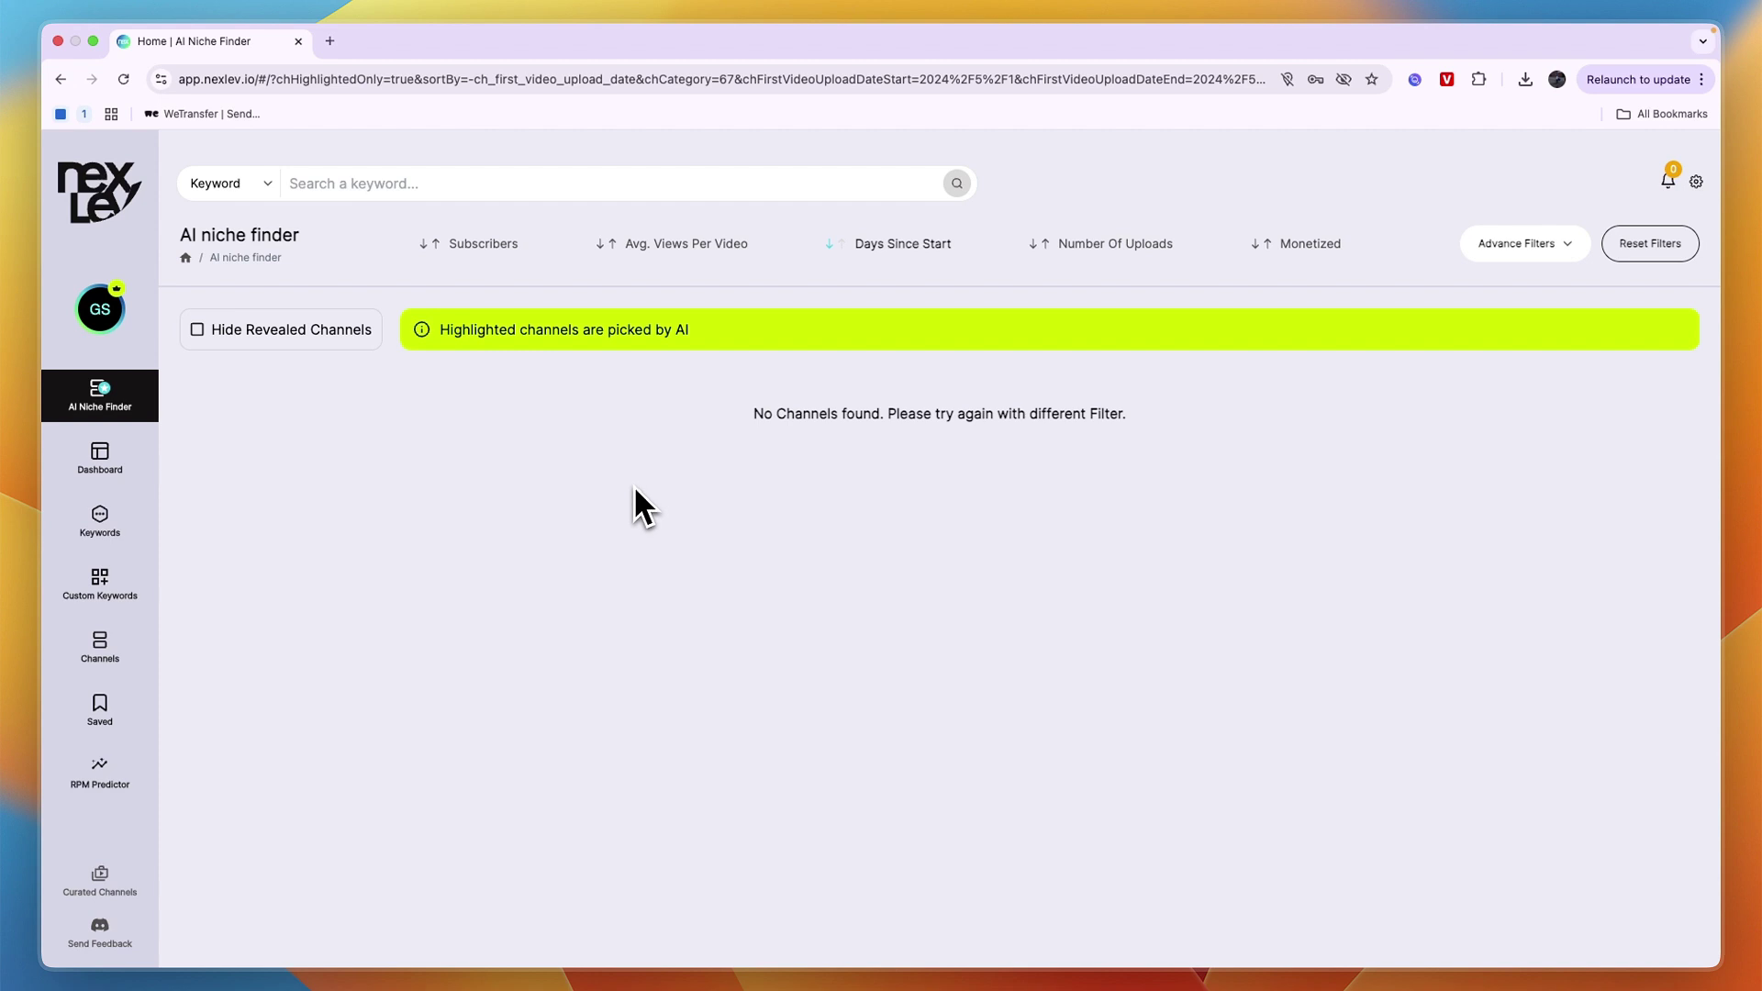
pyautogui.click(1560, 247)
pyautogui.click(376, 423)
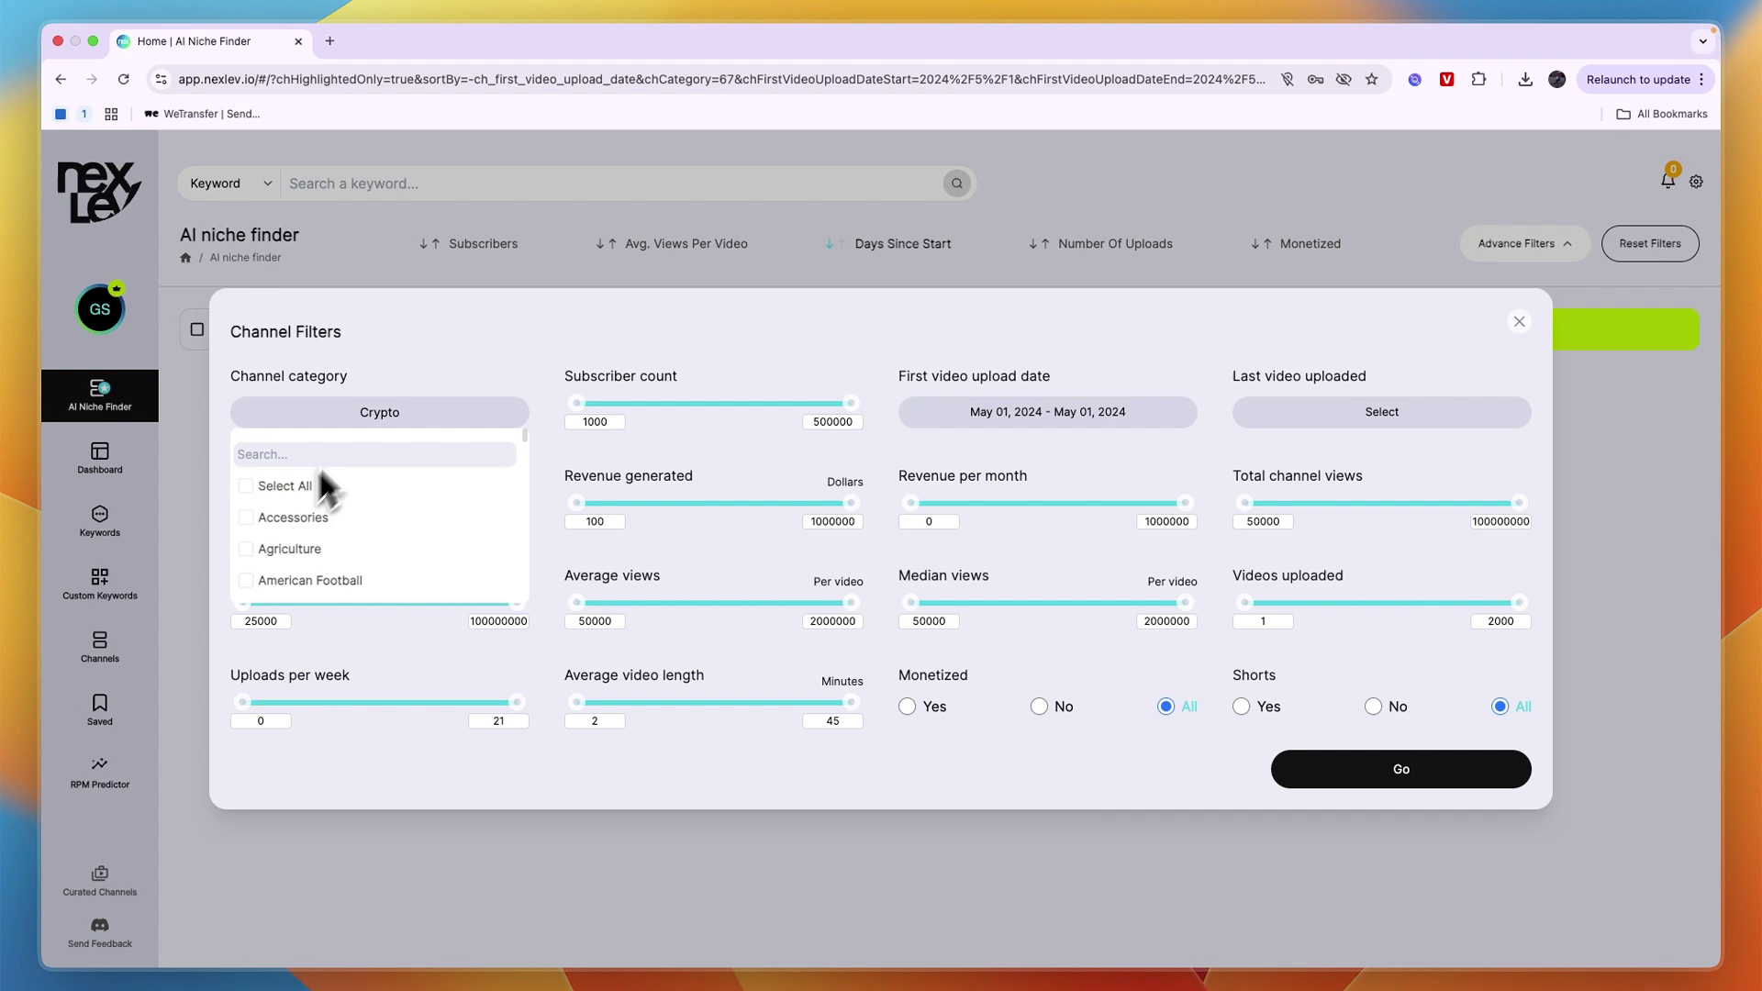
pyautogui.click(273, 485)
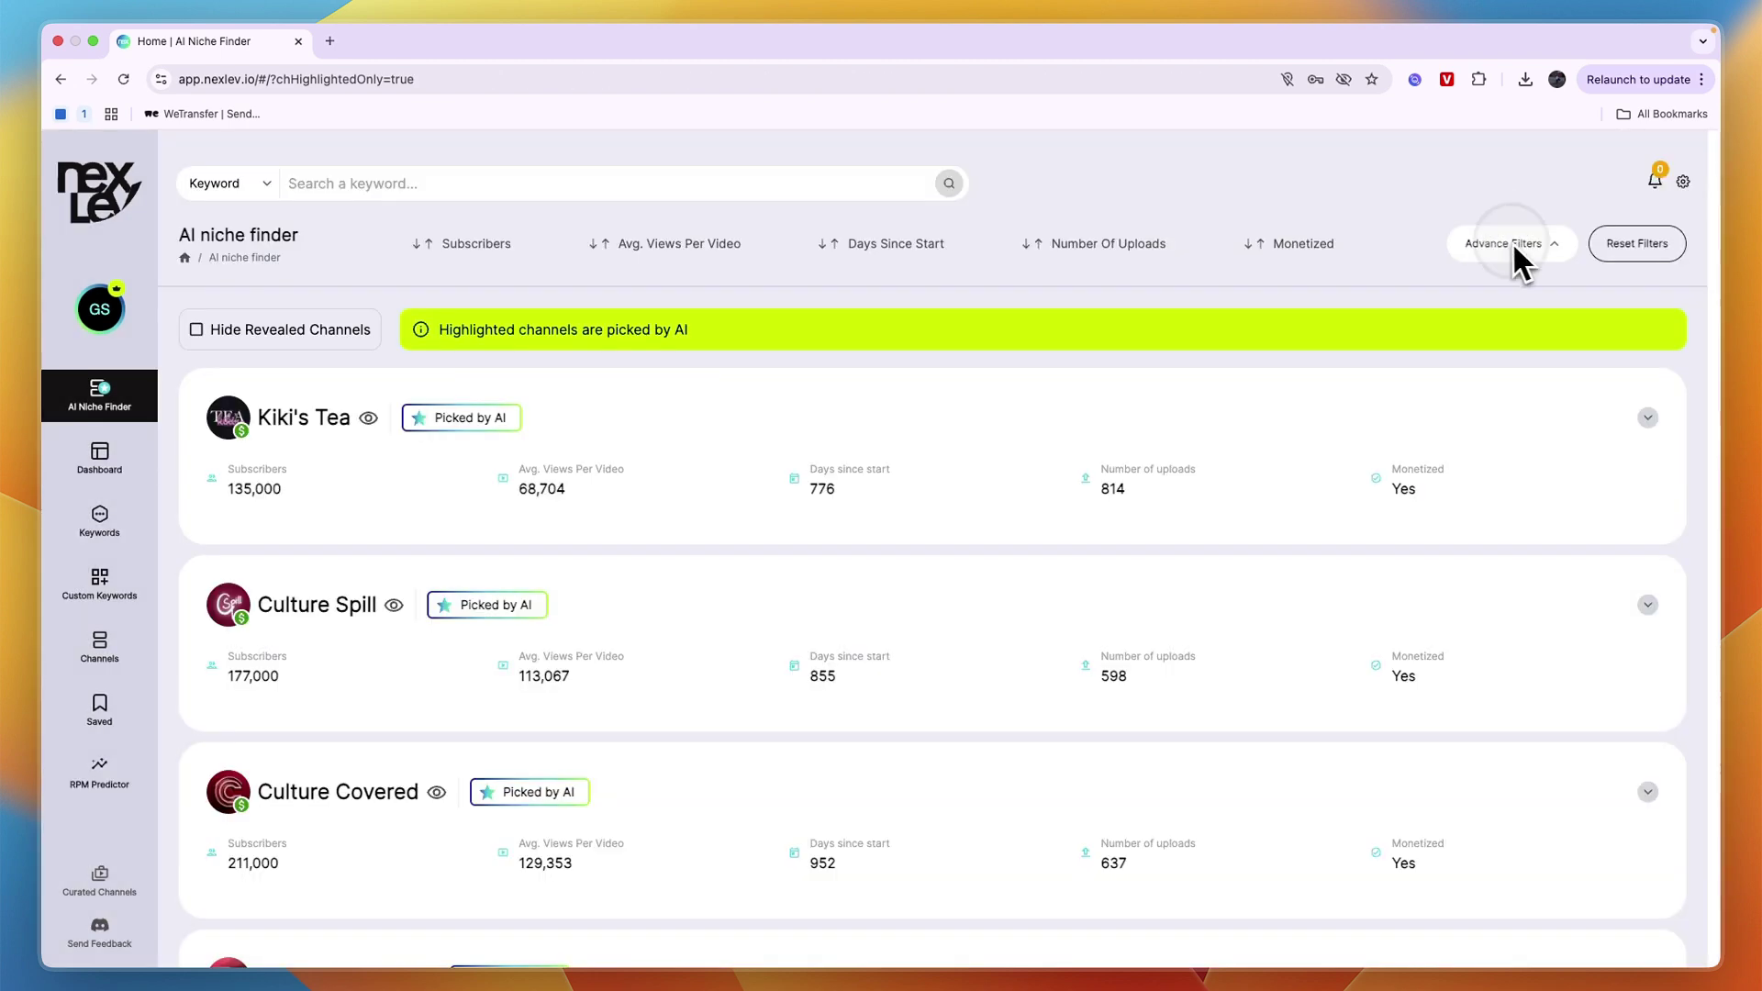
# Step: Filter the channels to the American Football category only
pyautogui.click(1515, 246)
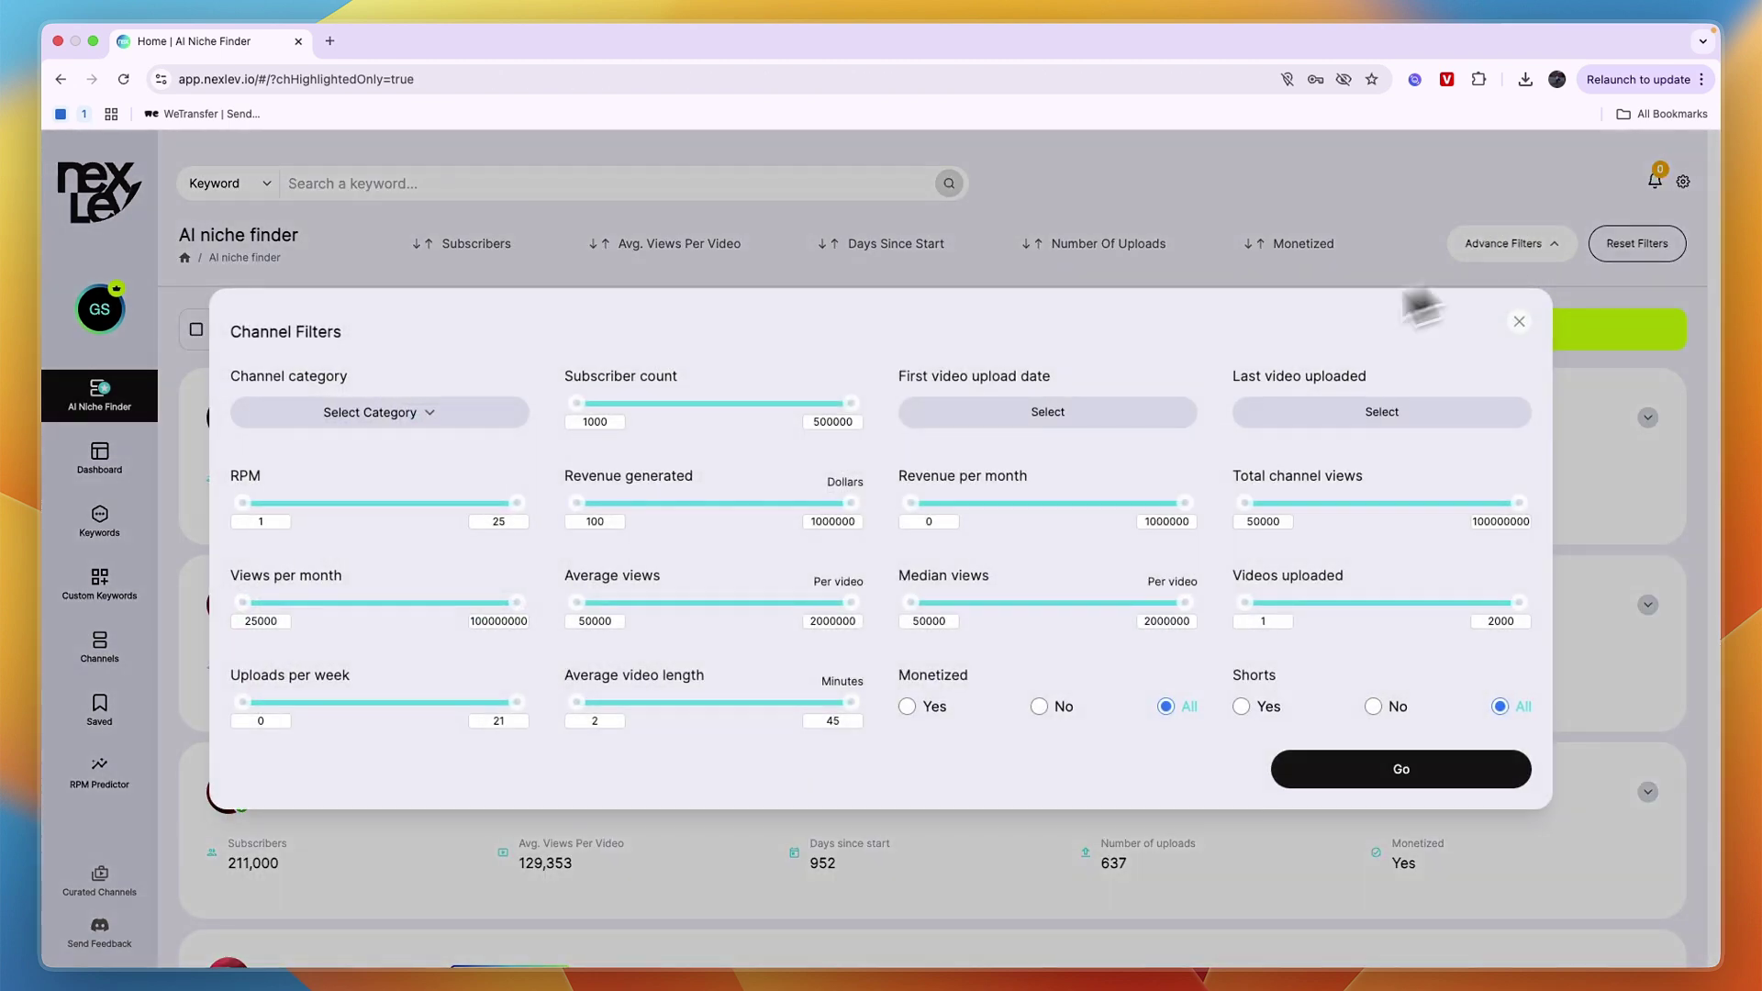
pyautogui.click(297, 415)
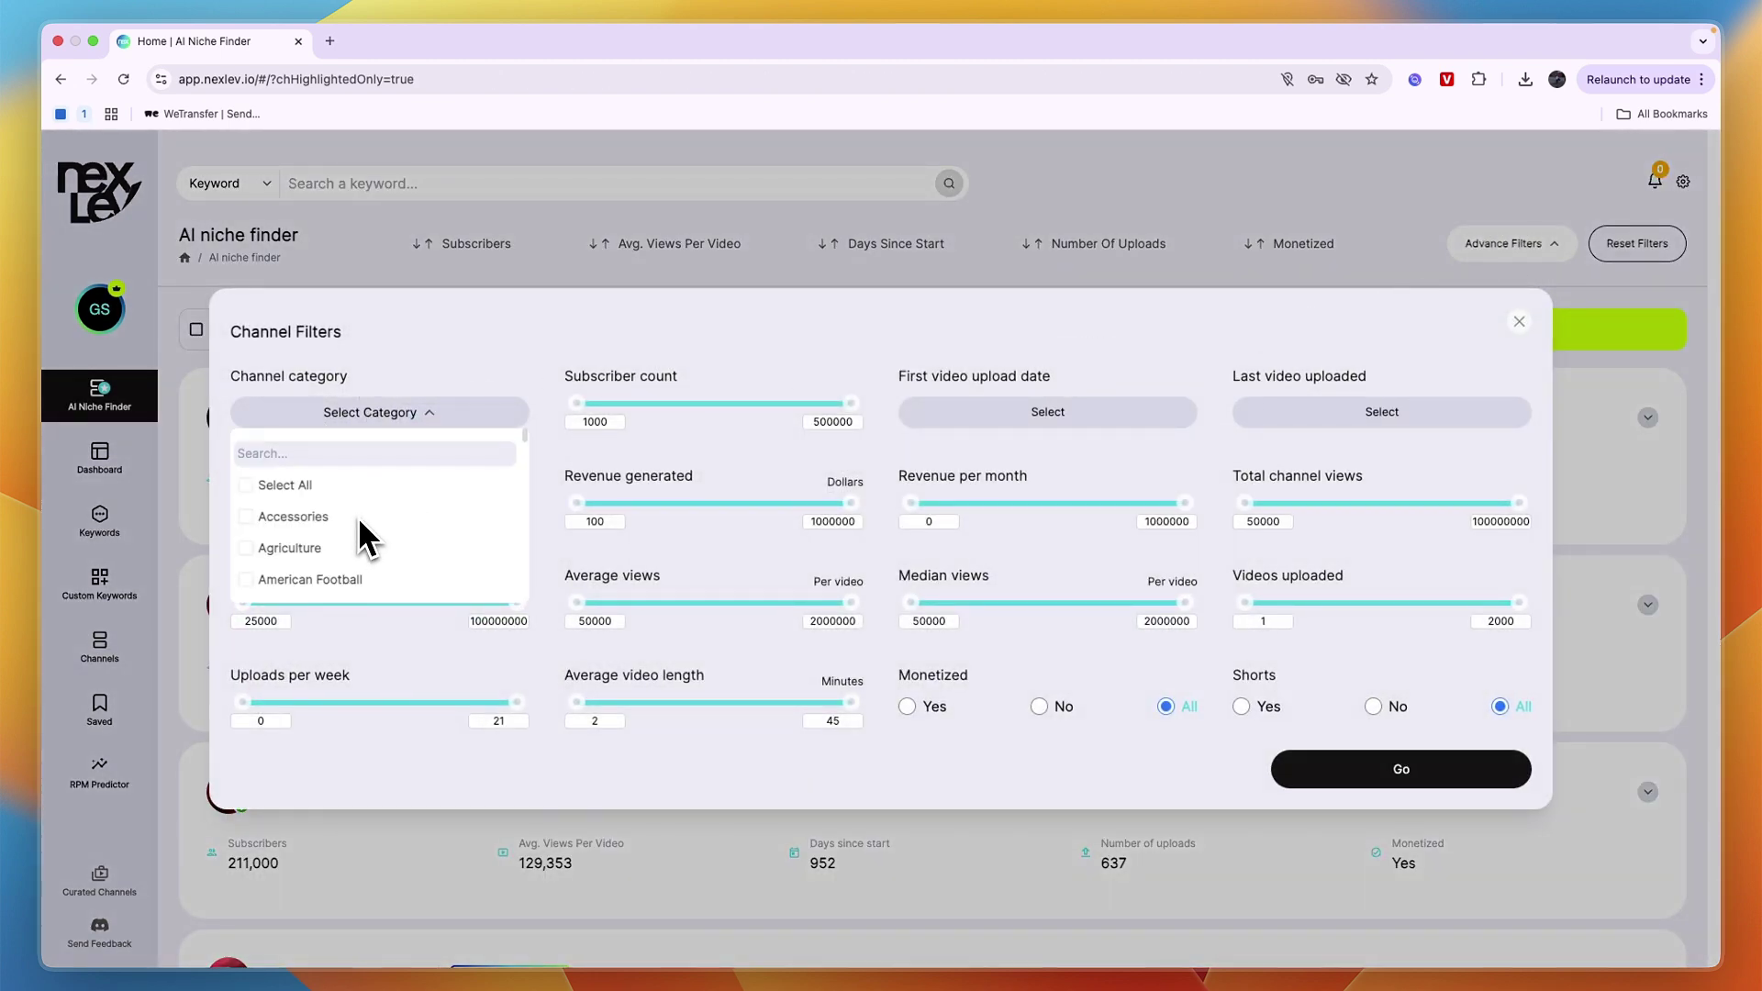
pyautogui.scroll(-1, 316, 546)
pyautogui.click(268, 549)
pyautogui.click(657, 382)
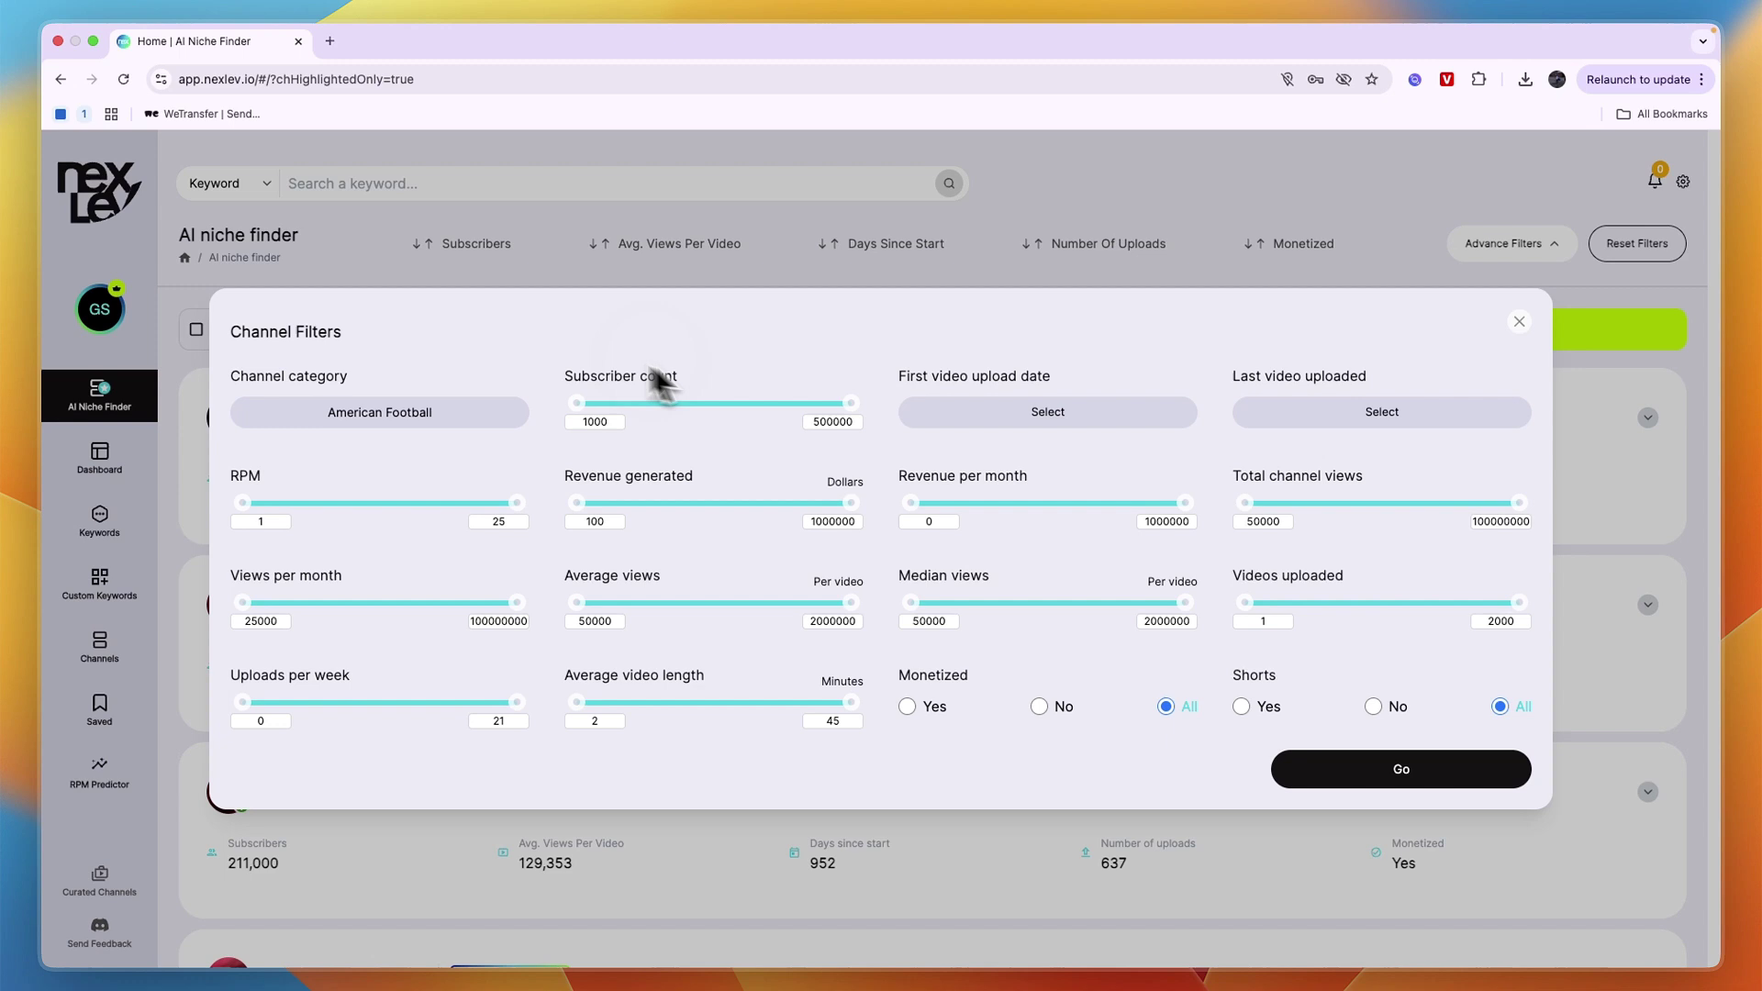
pyautogui.click(1479, 757)
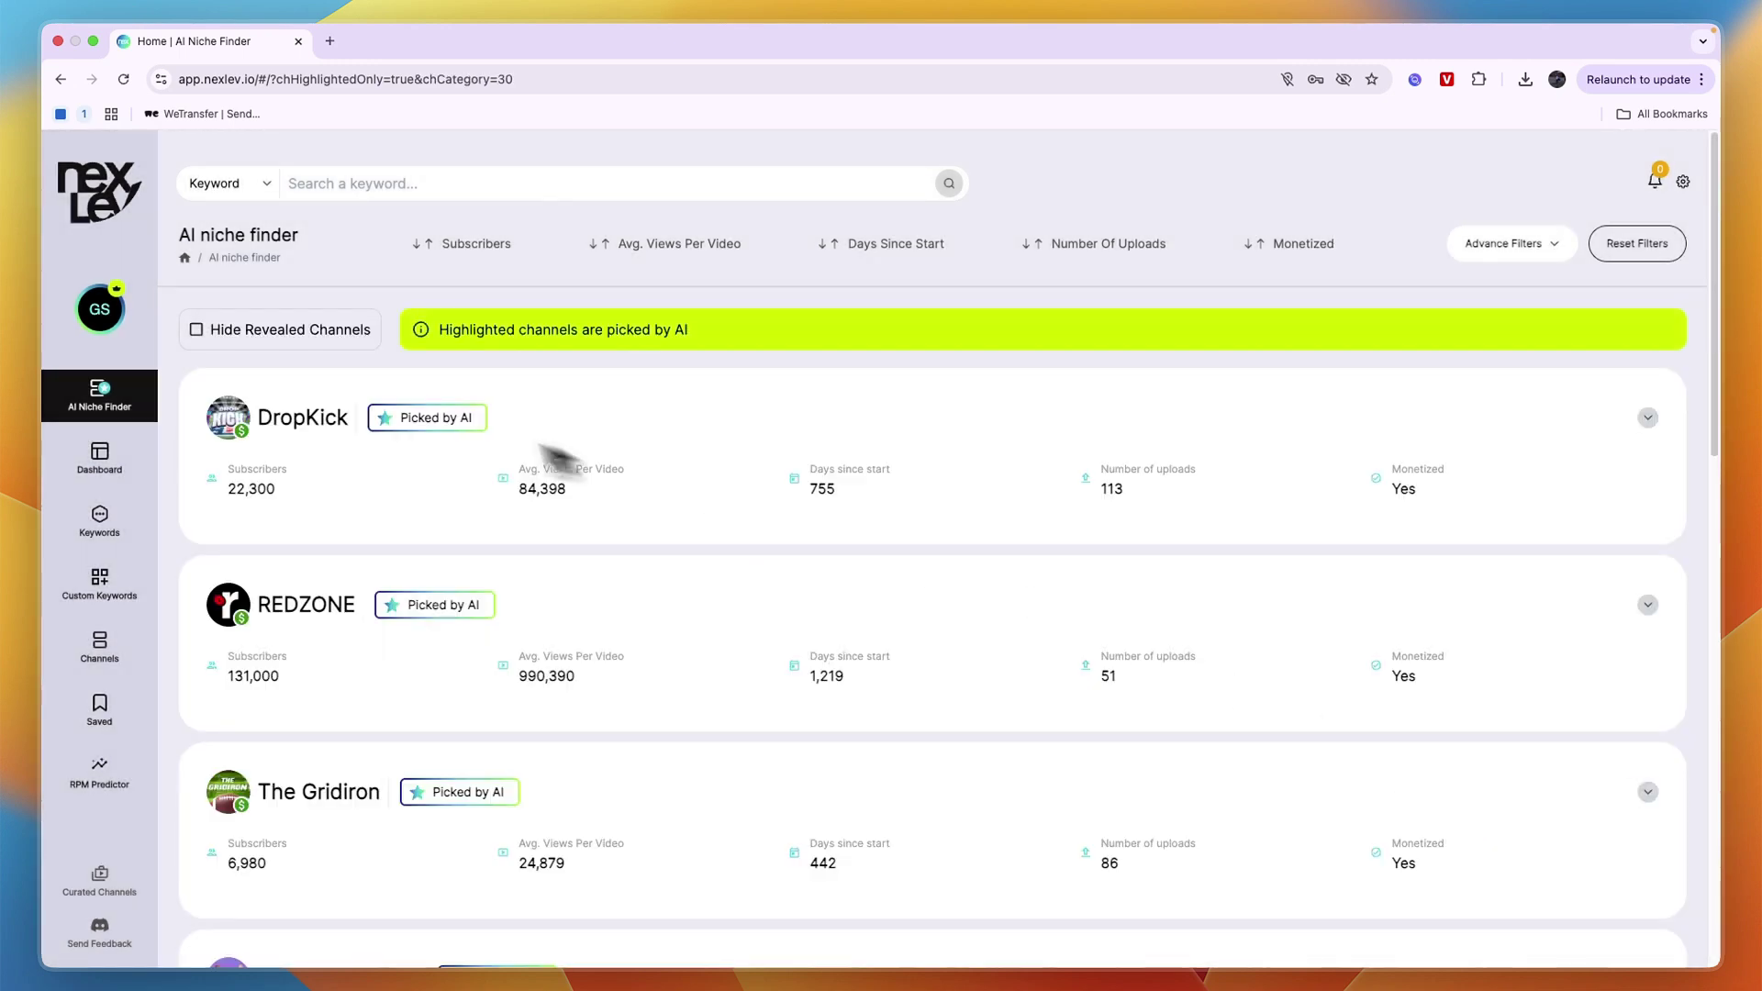
# Step: Sort American Football channels newest first and scroll down to REDZONE's days since start
pyautogui.click(852, 257)
pyautogui.click(853, 255)
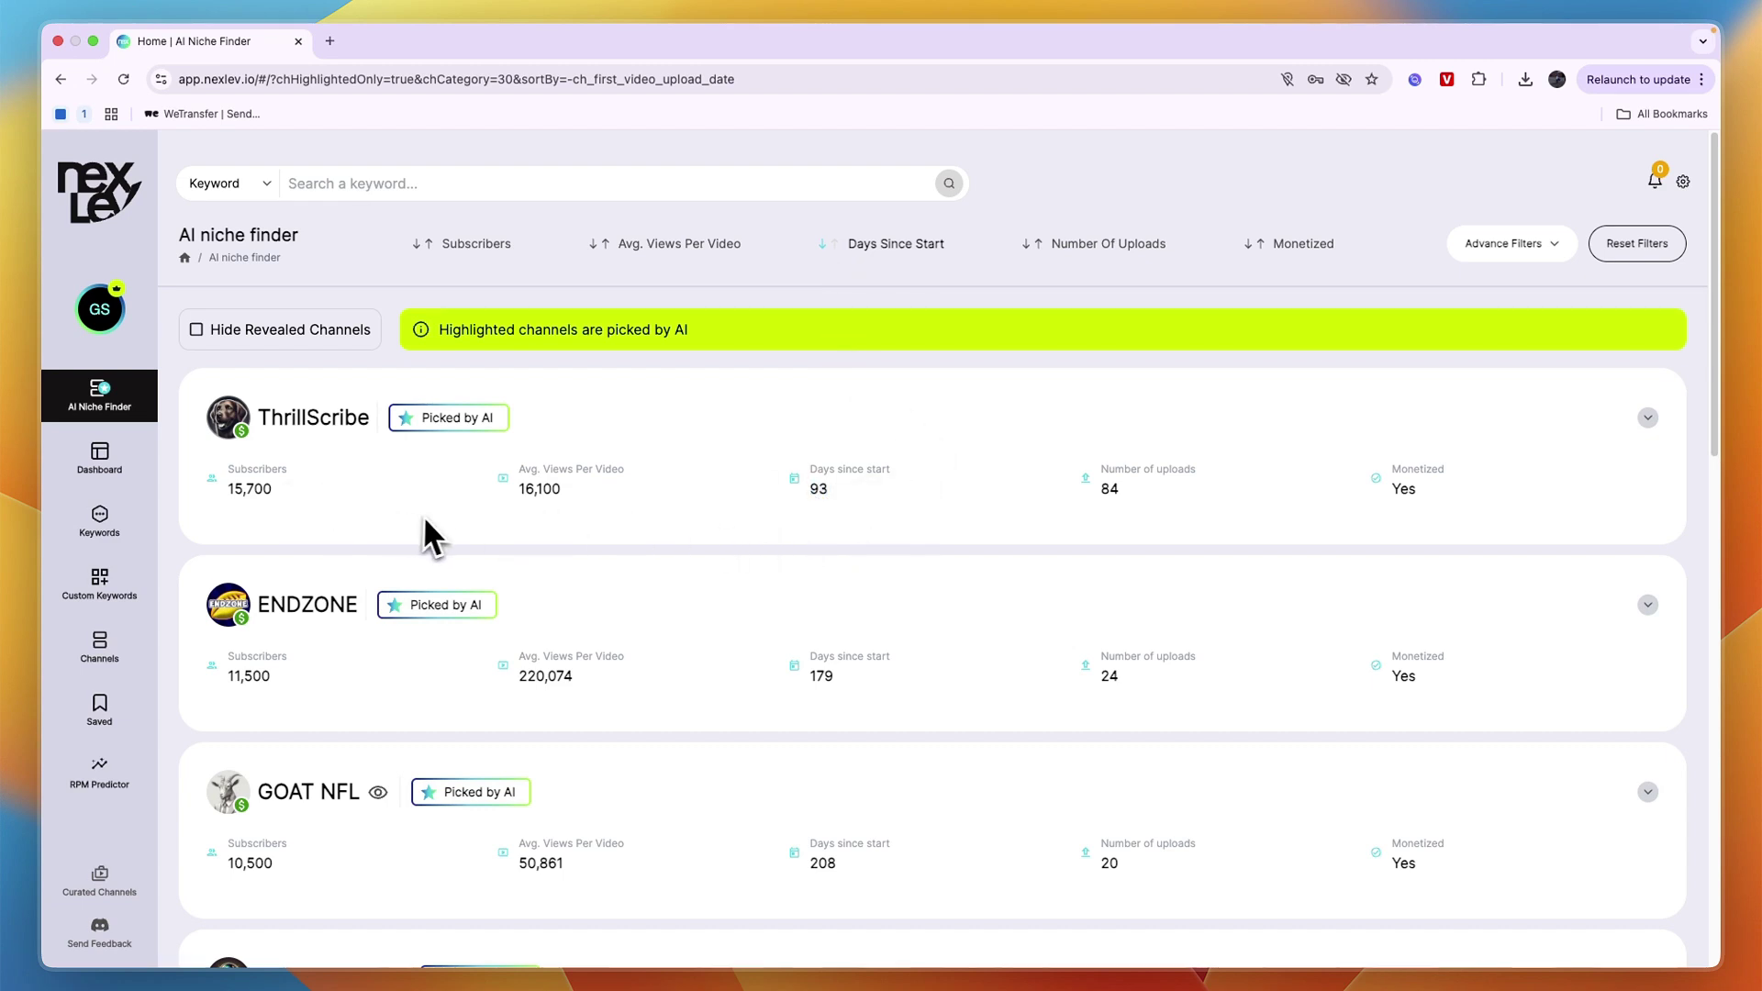
pyautogui.scroll(-2, 454, 520)
pyautogui.scroll(-4, 454, 516)
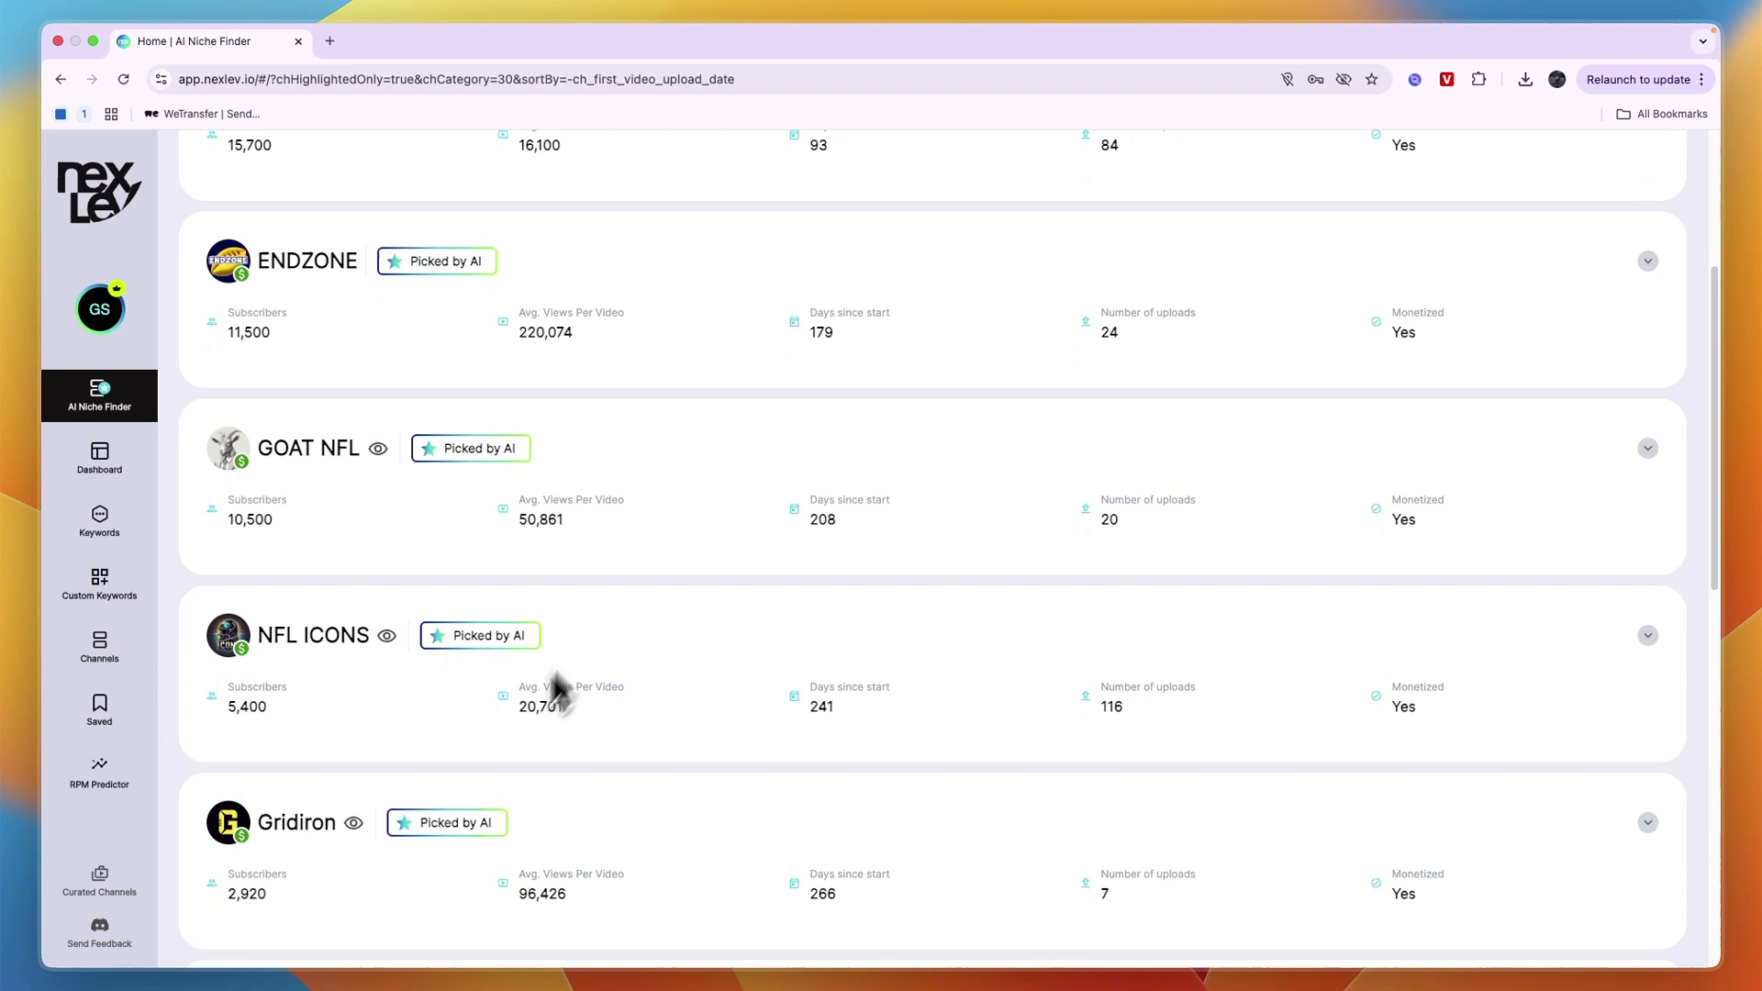
pyautogui.moveTo(563, 901); pyautogui.dragTo(511, 845)
pyautogui.click(511, 845)
pyautogui.scroll(-3, 622, 807)
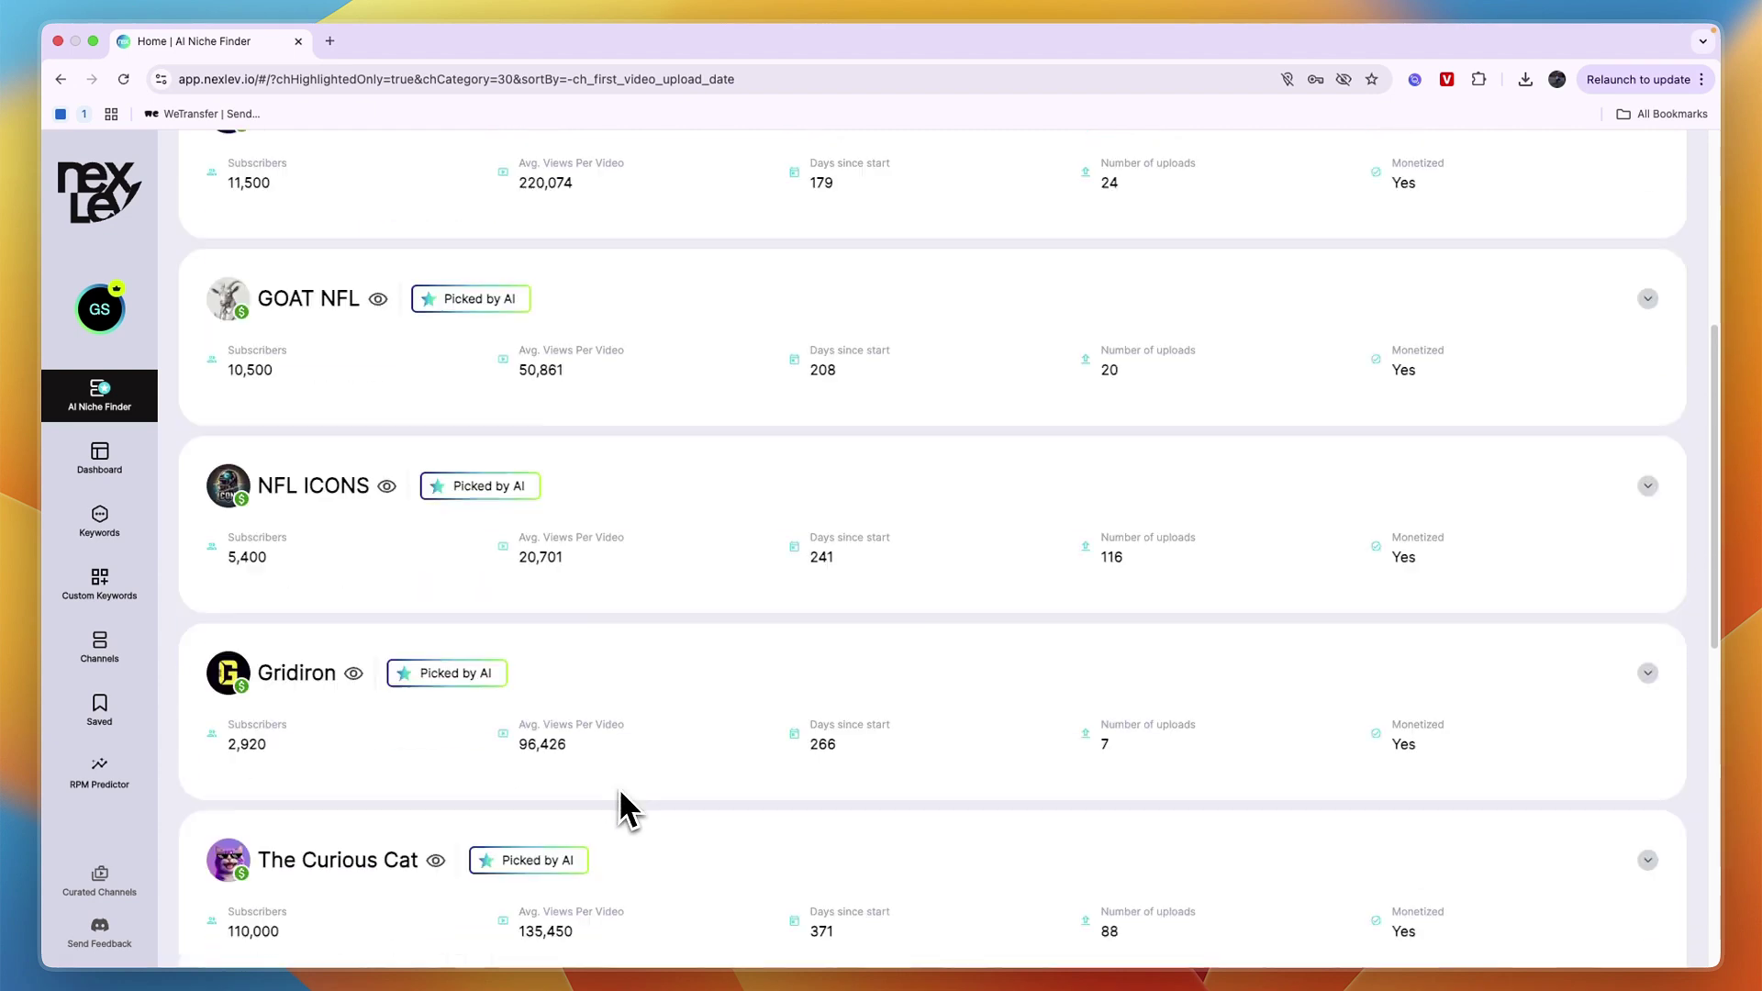
pyautogui.scroll(-9, 635, 770)
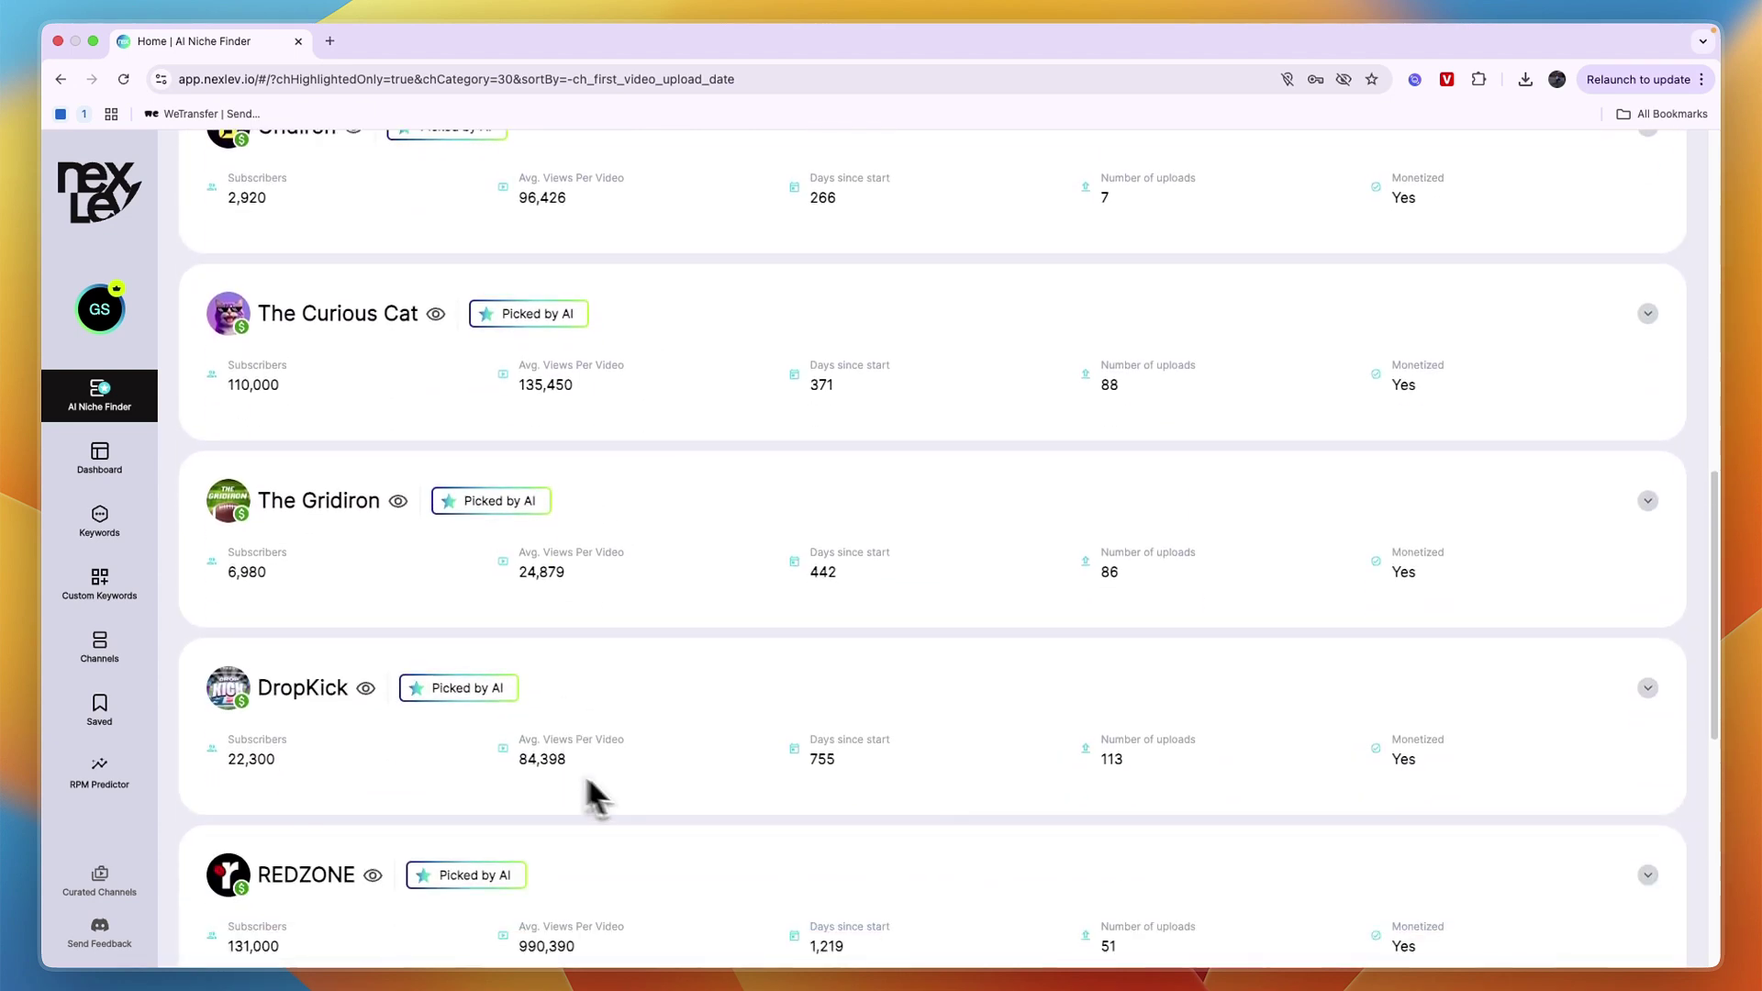
pyautogui.scroll(-4, 624, 825)
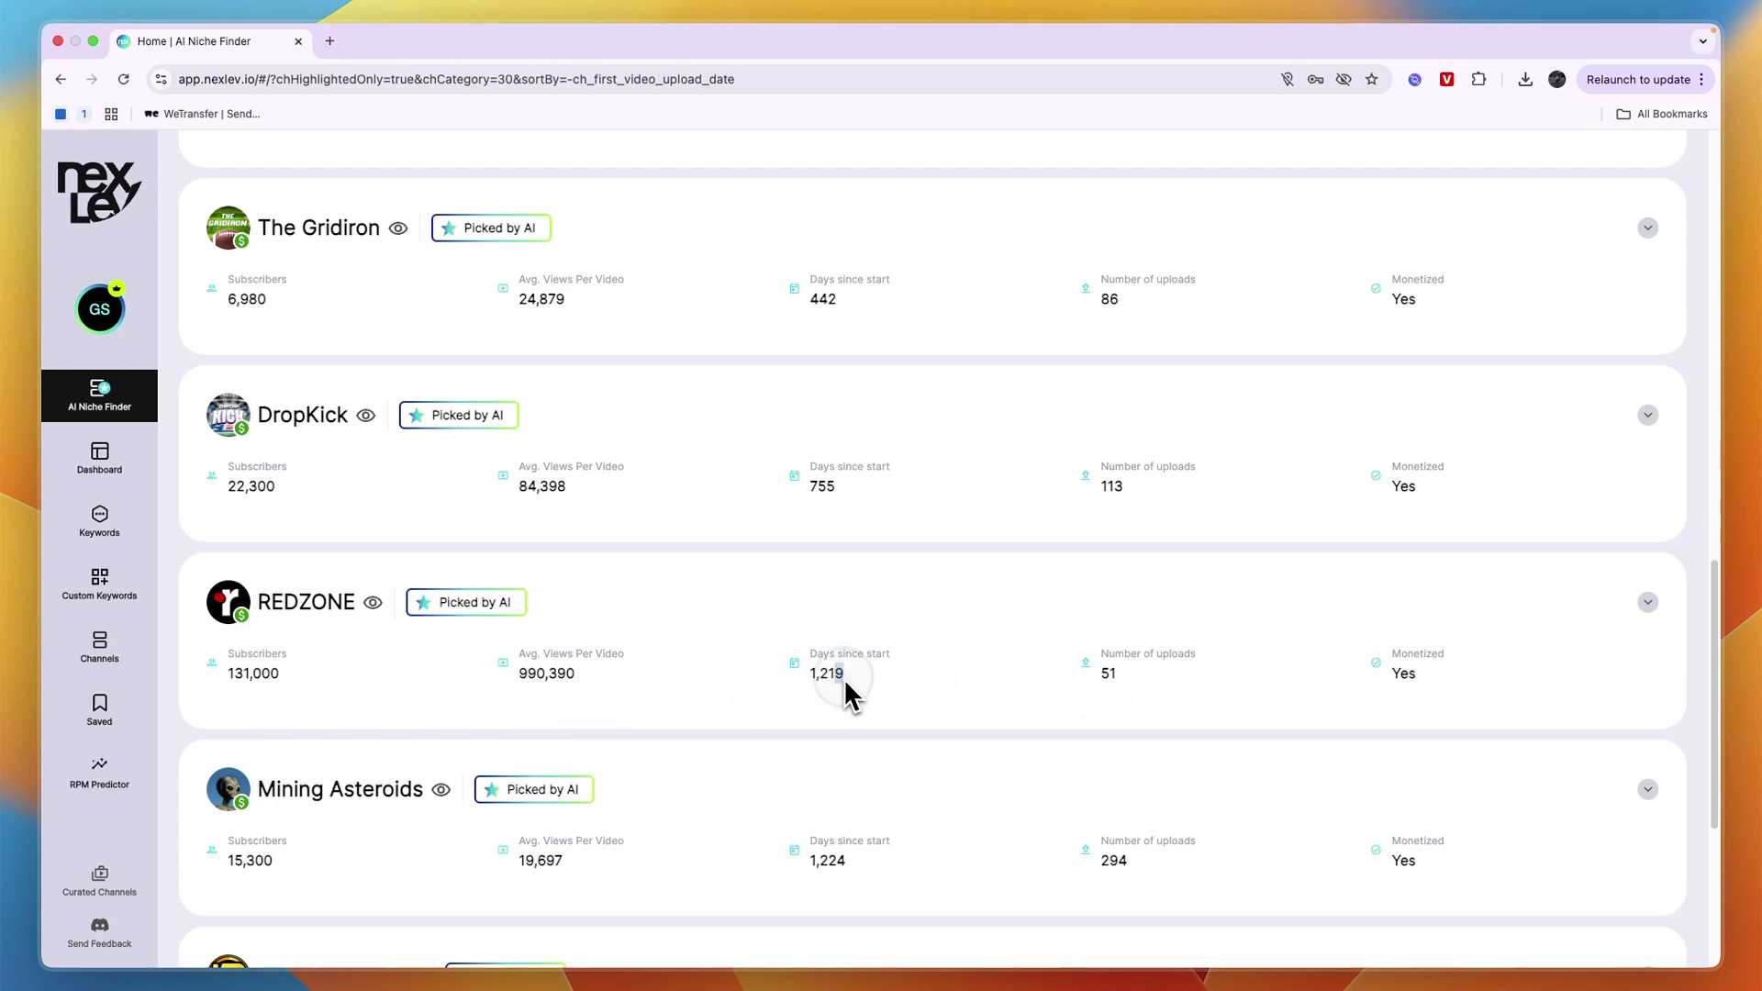
pyautogui.moveTo(846, 684); pyautogui.dragTo(814, 662)
# Step: Open REDZONE on YouTube and scroll through its uploaded videos
pyautogui.click(292, 603)
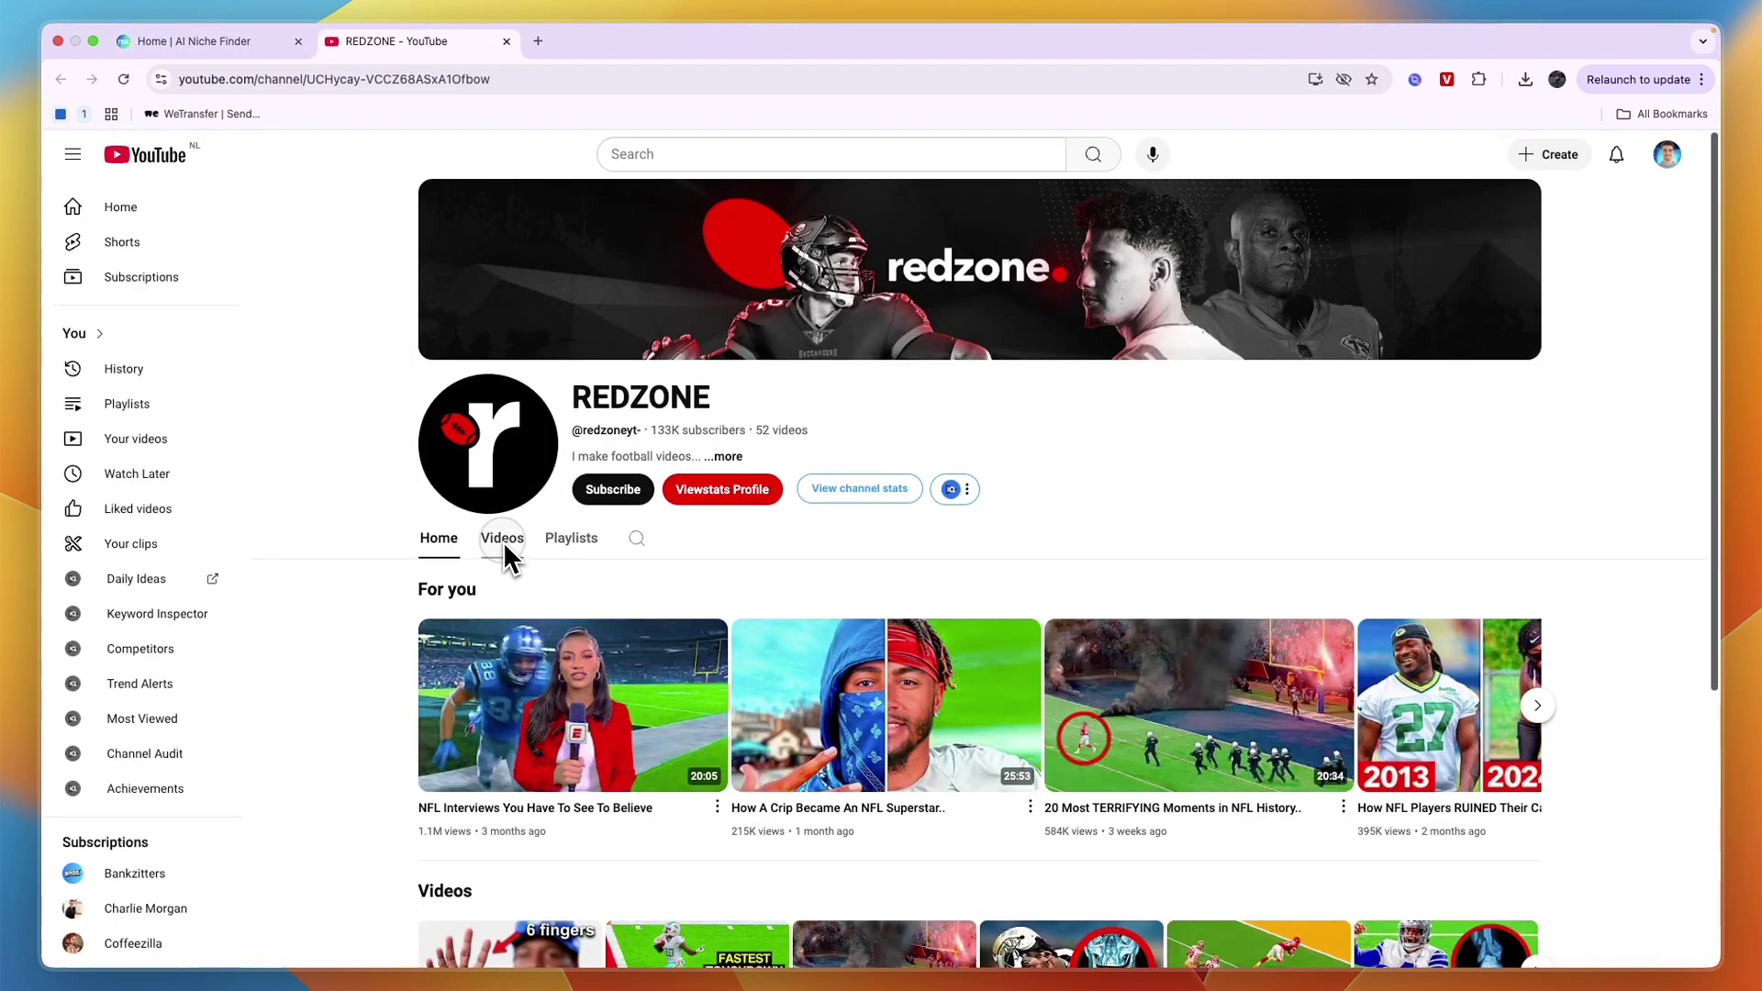
pyautogui.click(502, 540)
pyautogui.scroll(-2, 365, 575)
pyautogui.scroll(-1, 365, 575)
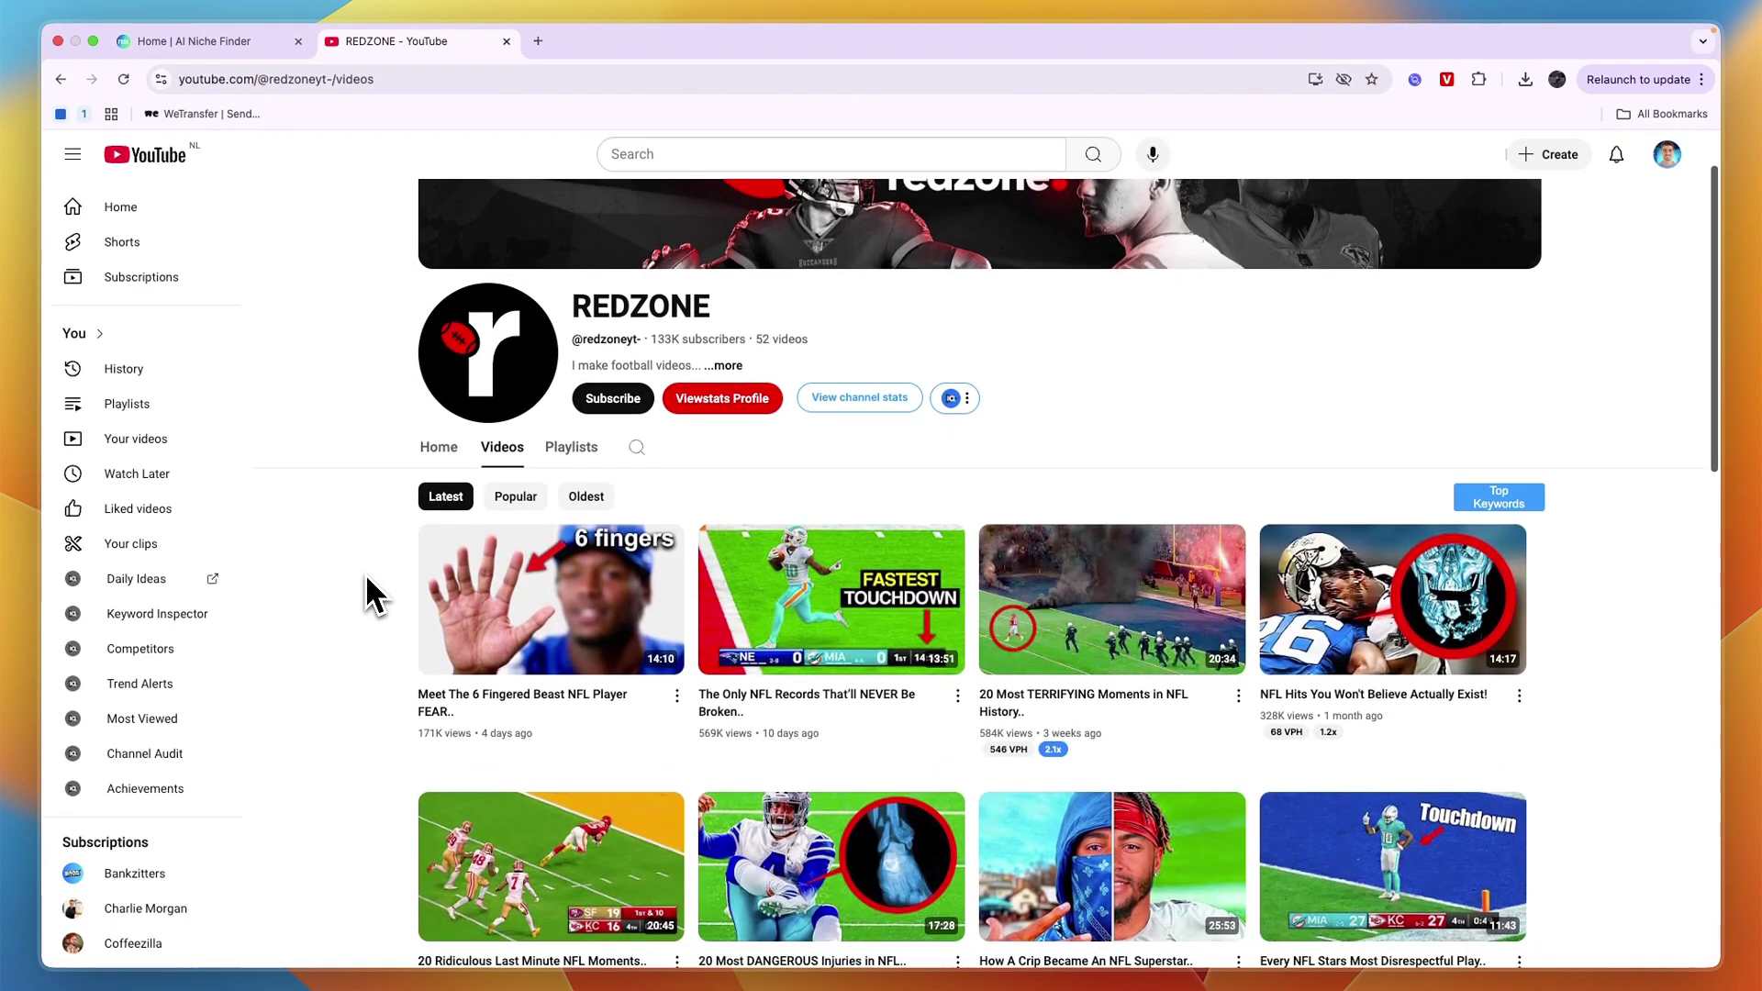
pyautogui.scroll(-2, 365, 574)
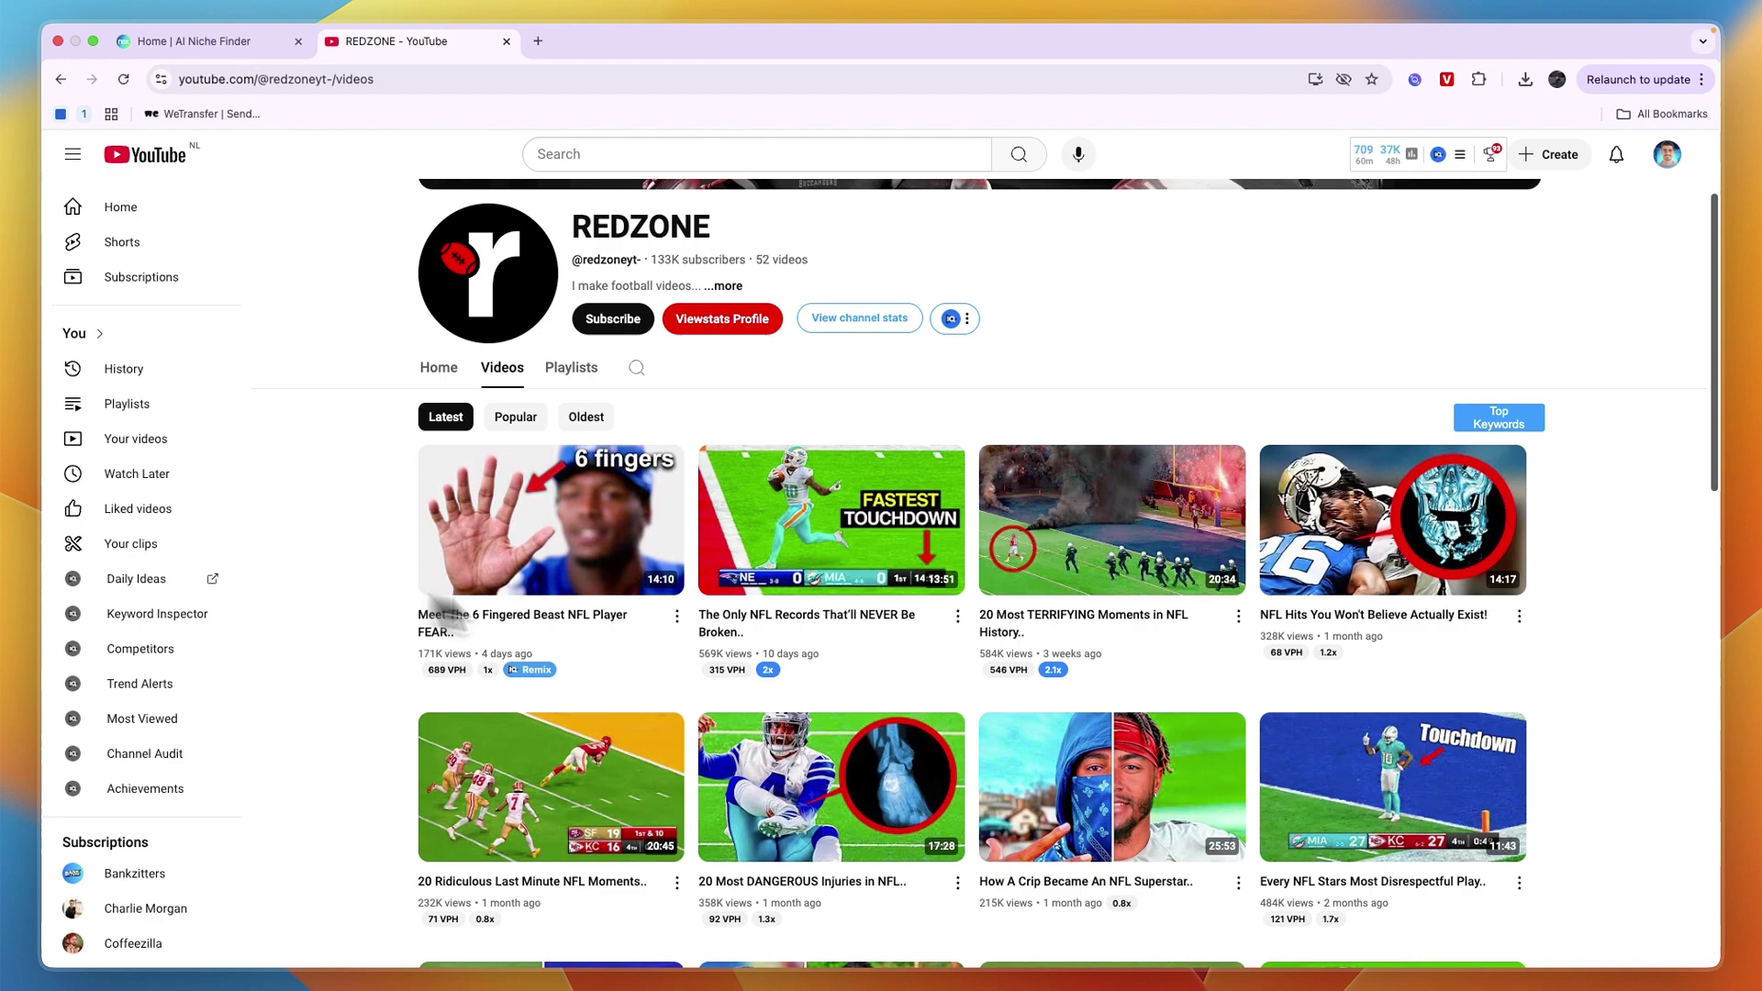
pyautogui.scroll(-3, 773, 607)
pyautogui.scroll(-5, 380, 643)
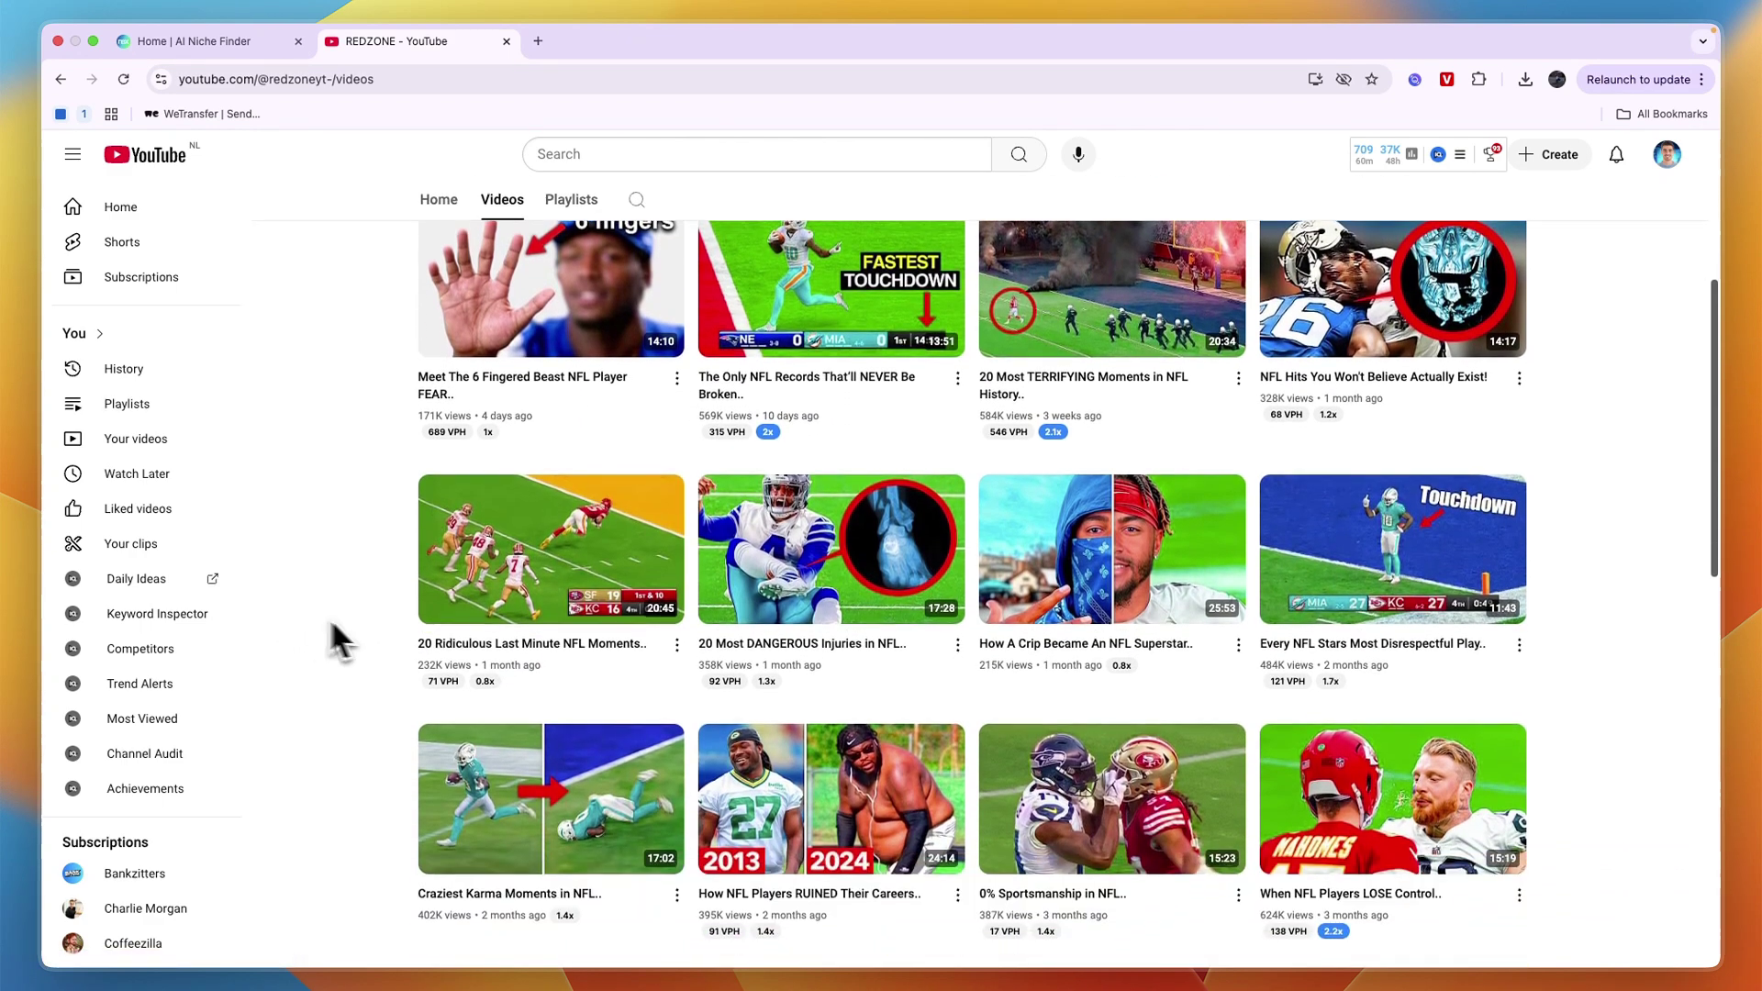
# Step: Check REDZONE's most popular video at 5.6M views, then close the channel tab
pyautogui.scroll(10, 399, 630)
pyautogui.click(517, 436)
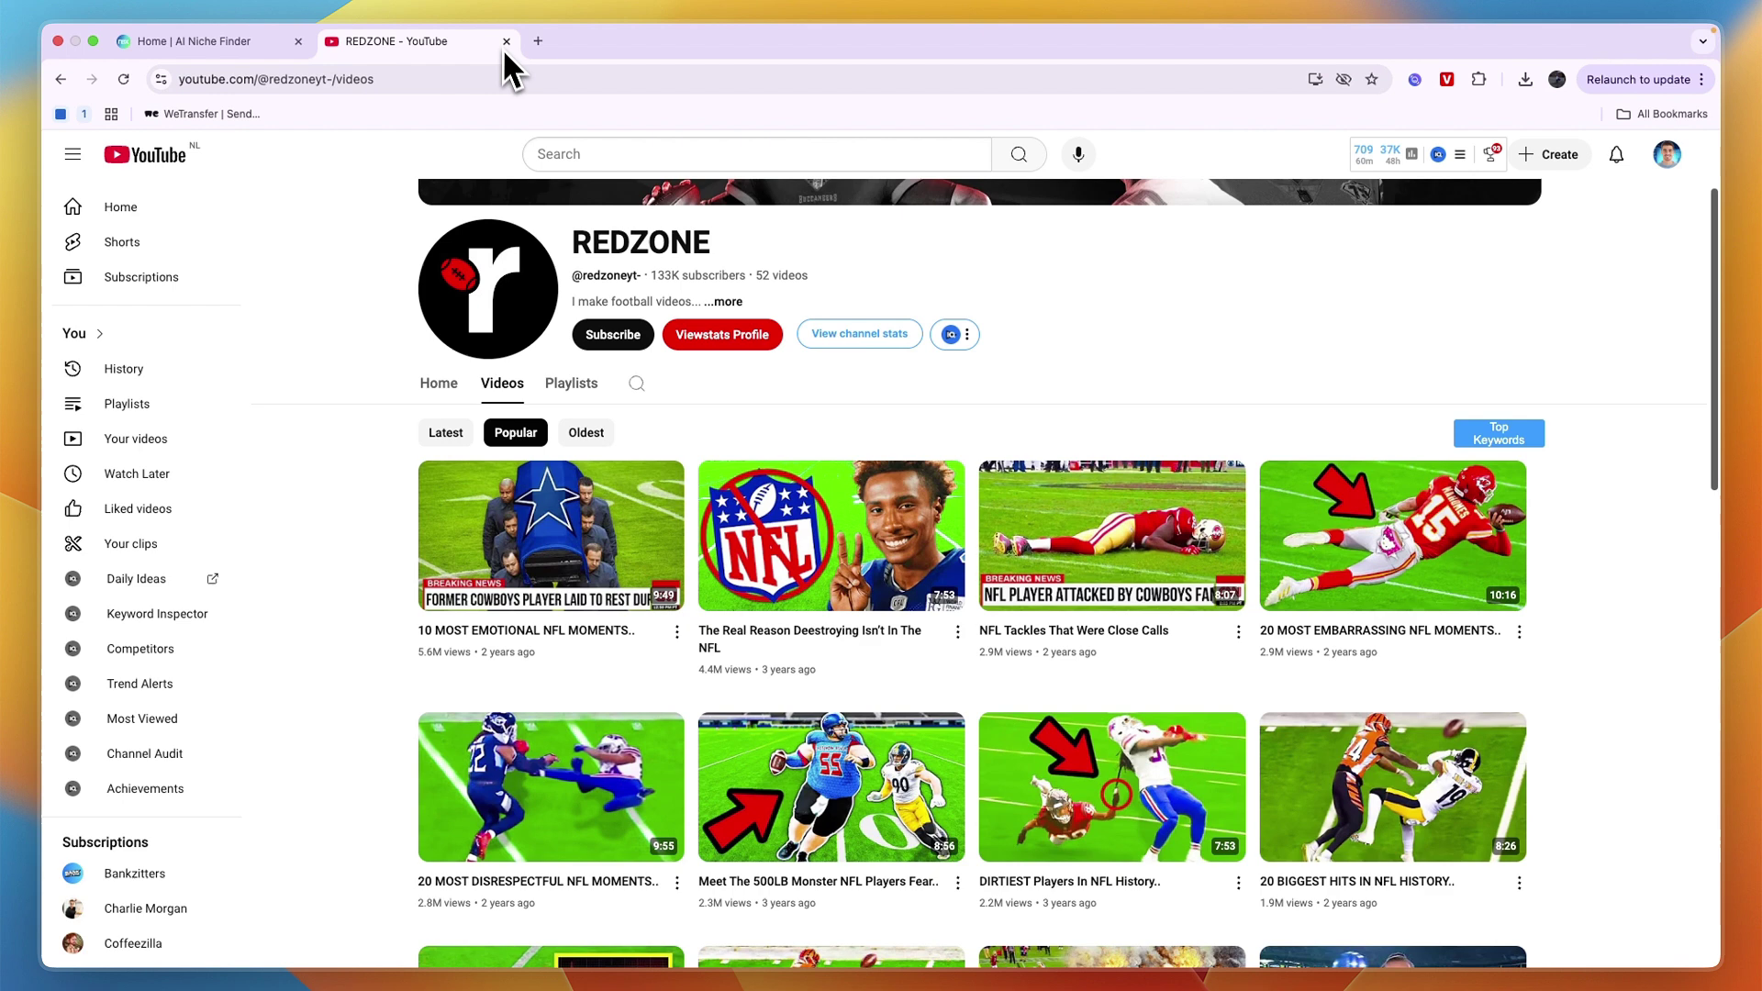
pyautogui.click(505, 41)
# Step: Scroll down the NexLev Curated niches page to the Nexlev niches gallery cards
pyautogui.scroll(-4, 410, 431)
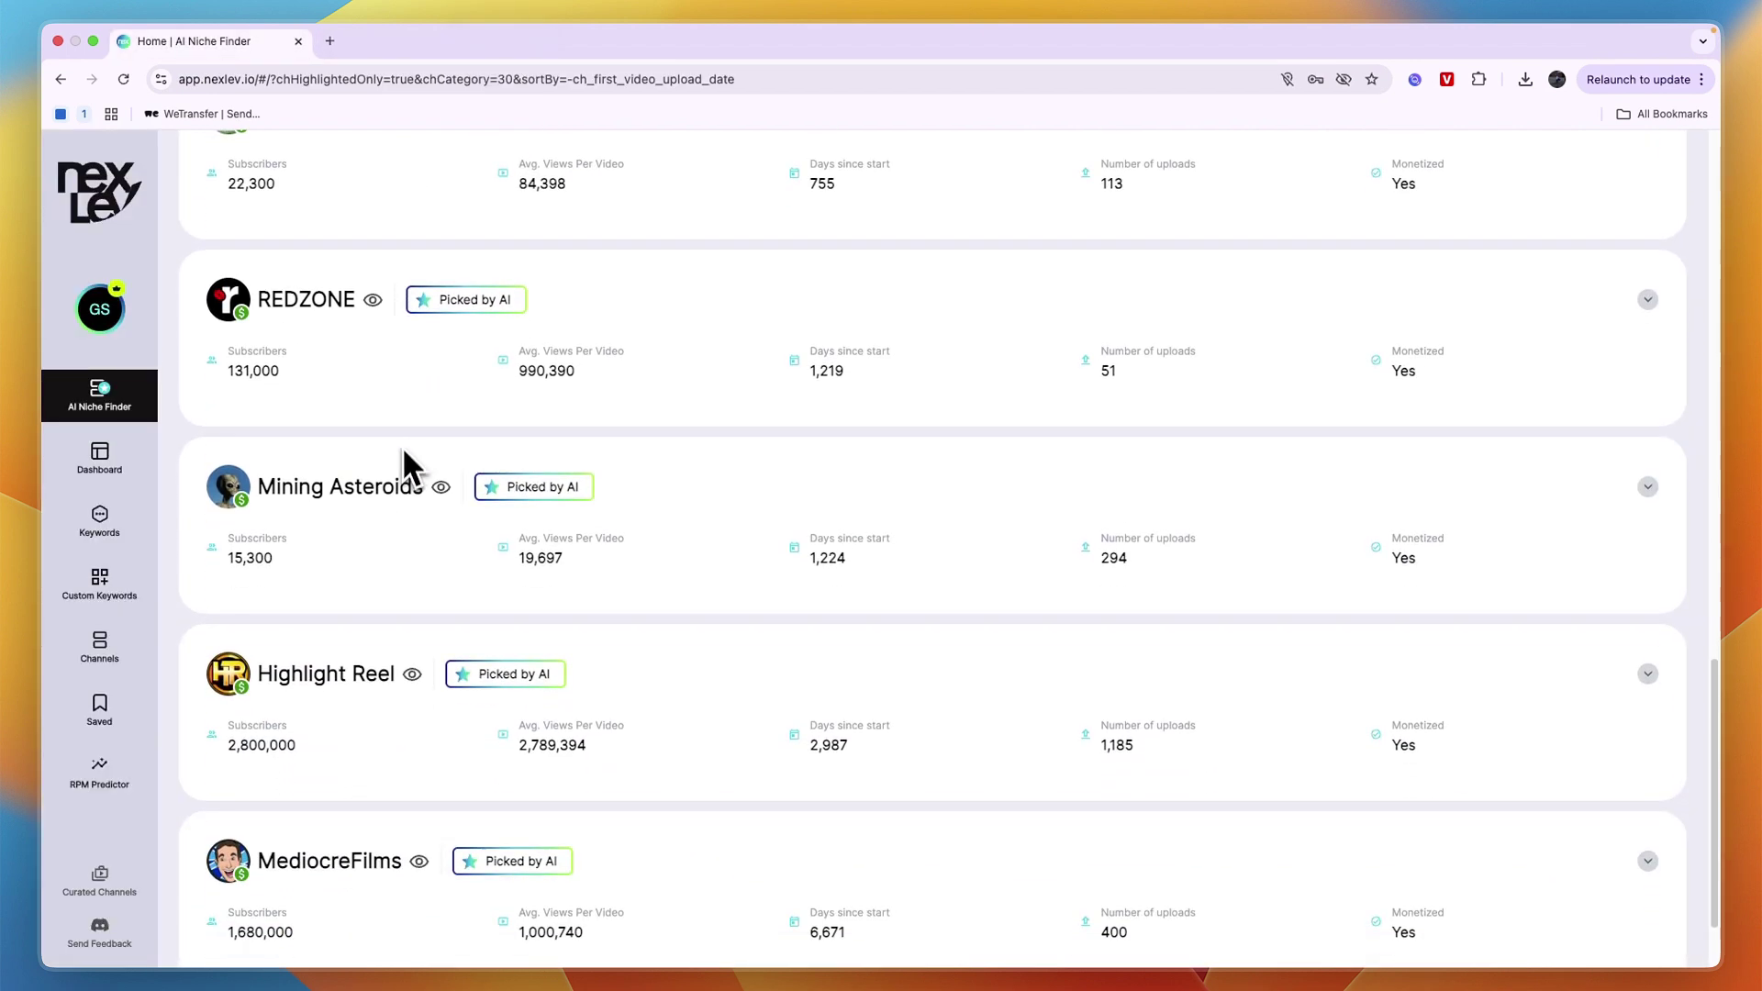
pyautogui.scroll(-2, 442, 471)
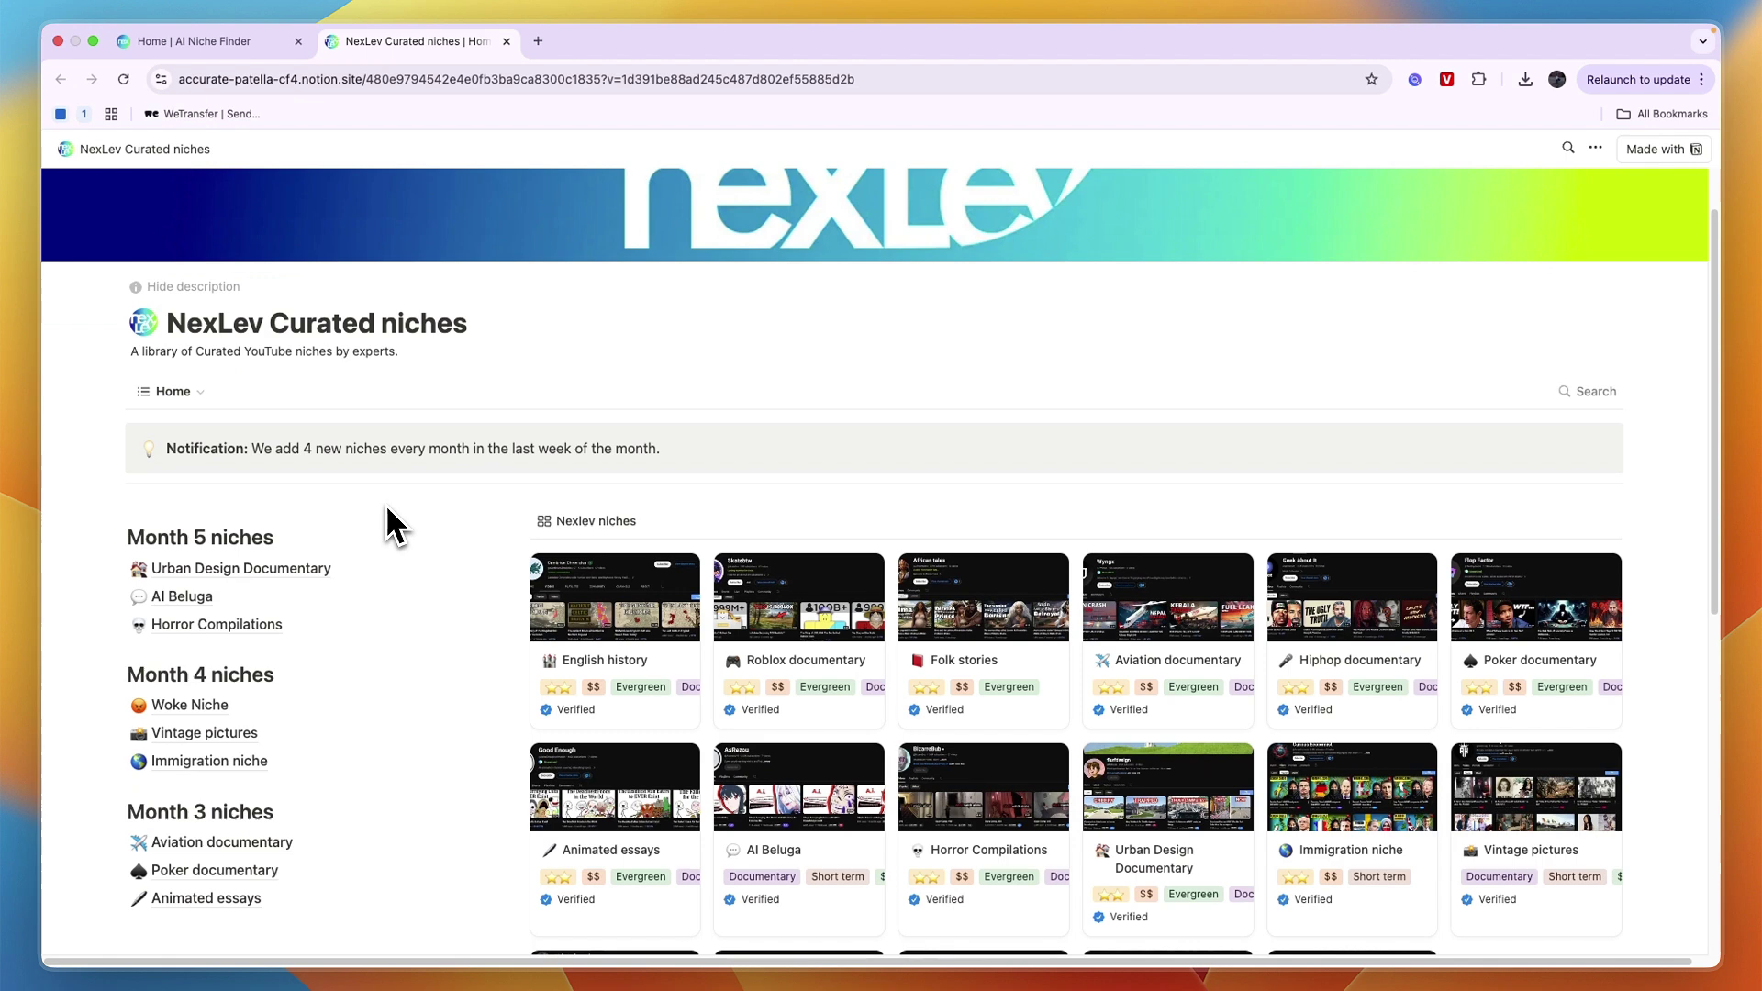
pyautogui.scroll(-3, 384, 505)
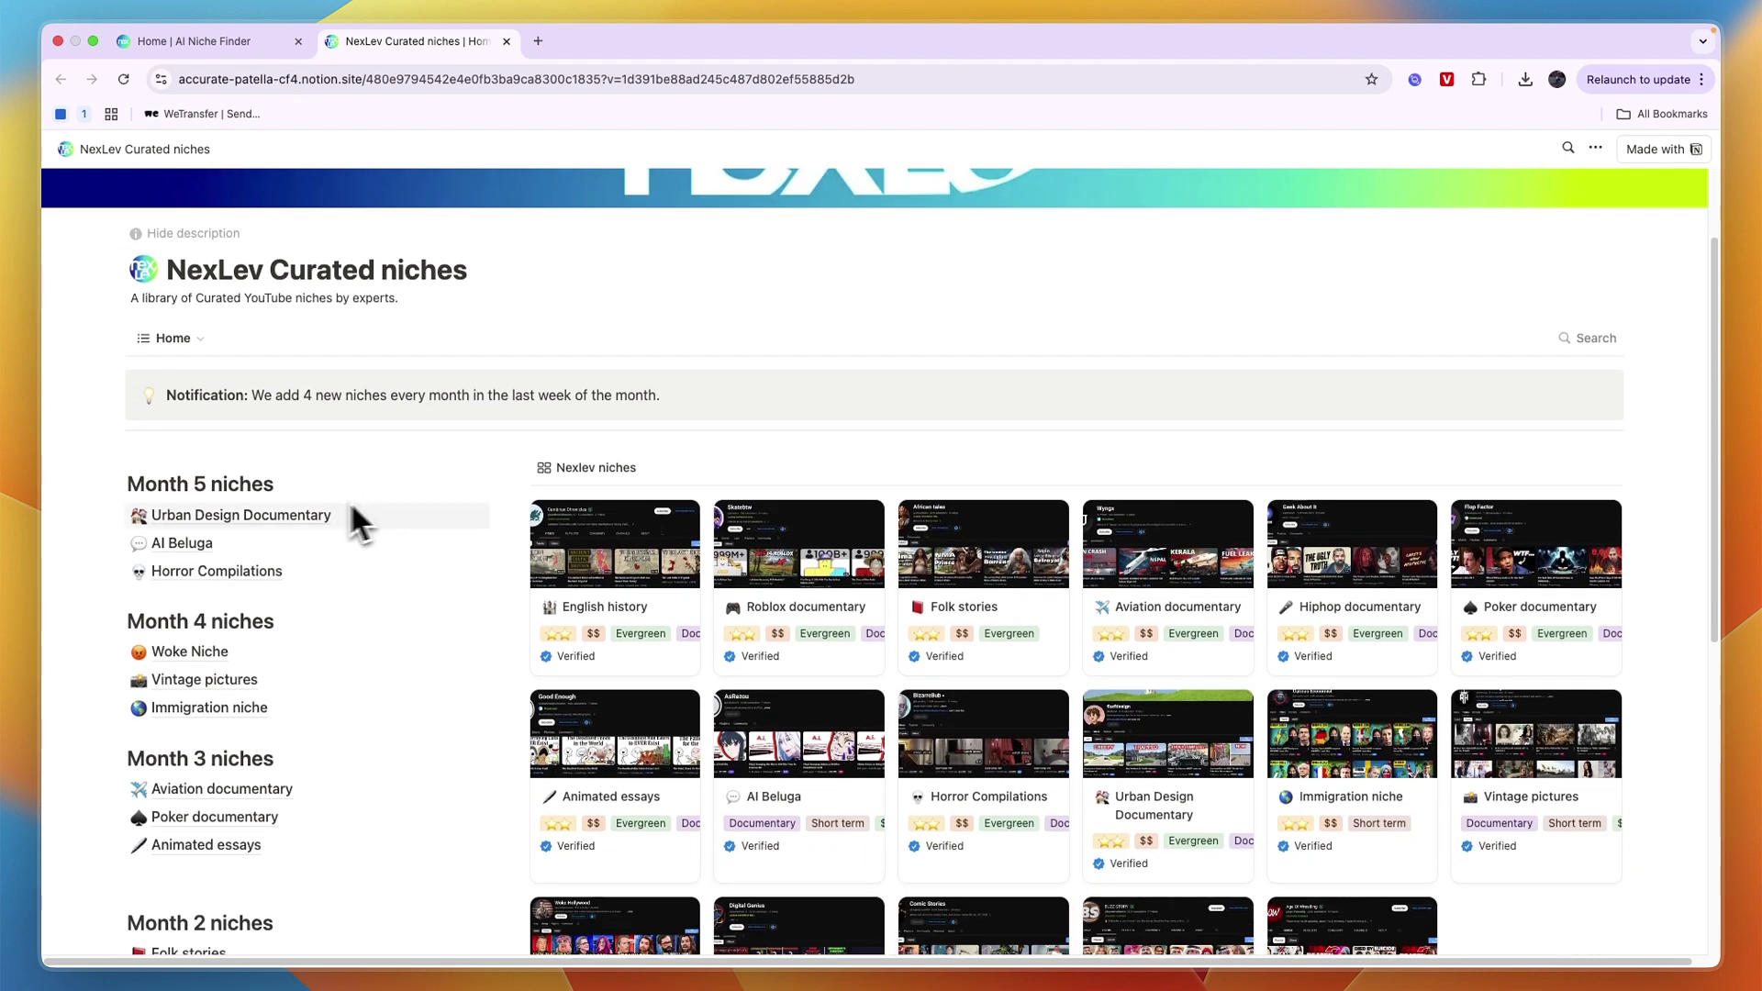
pyautogui.scroll(-1, 294, 509)
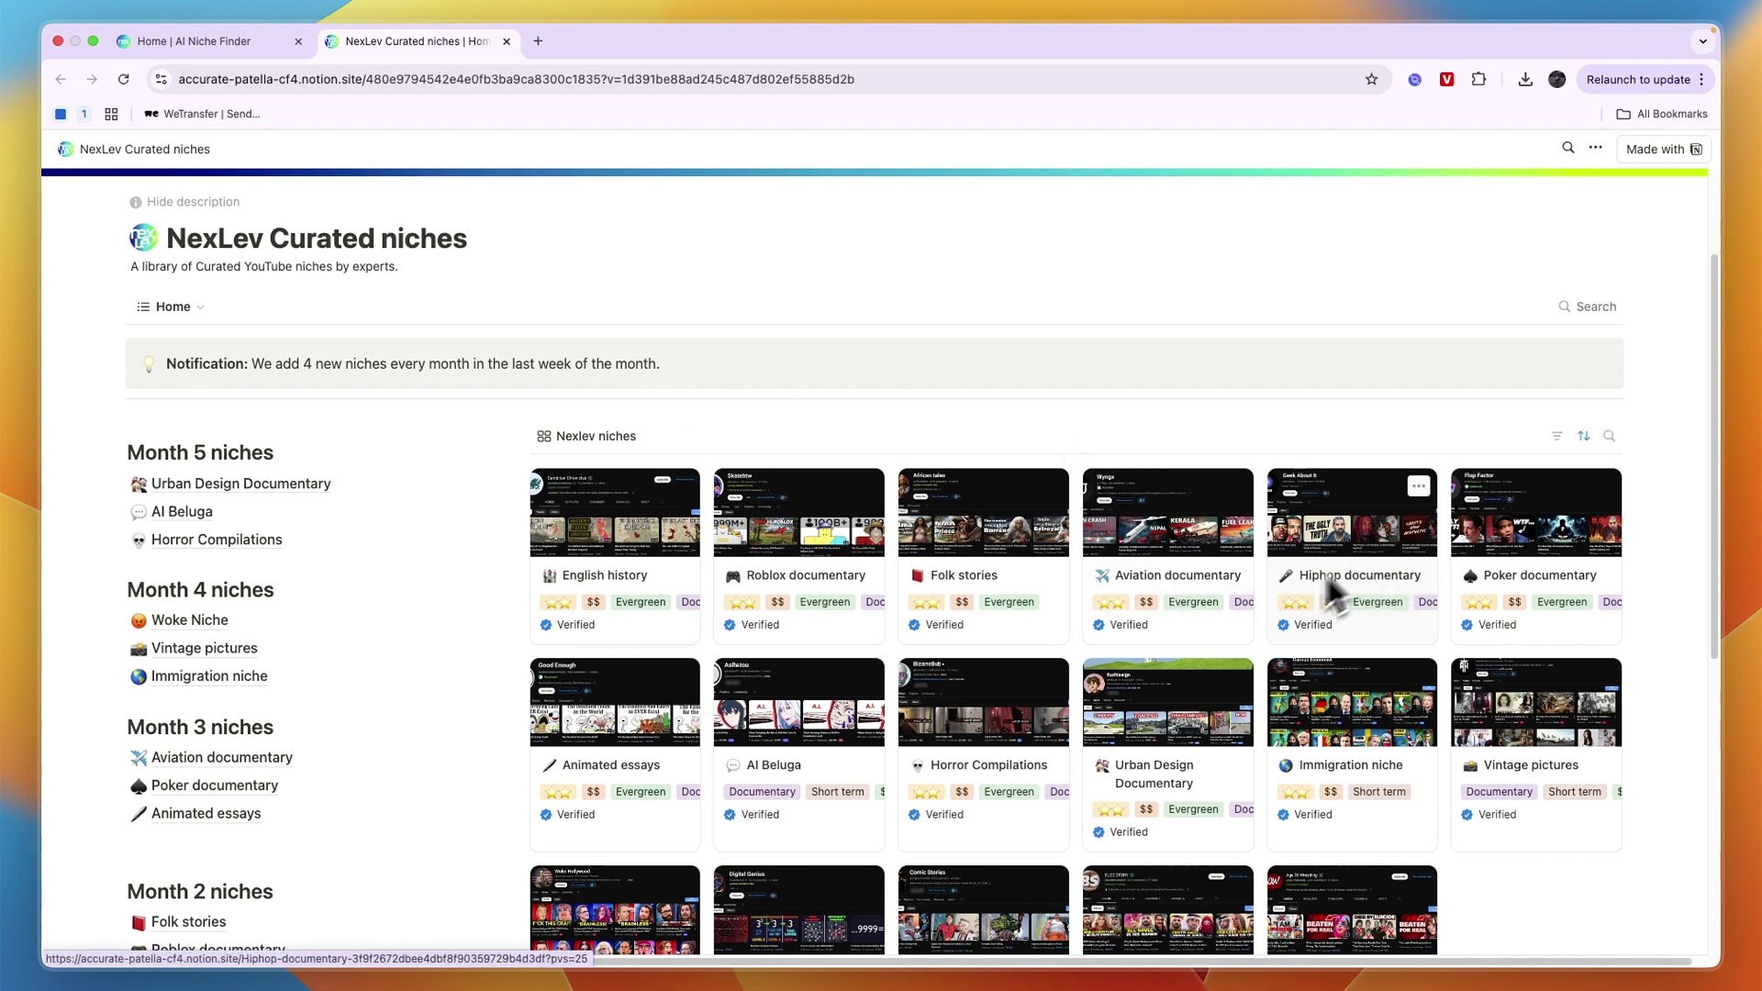
pyautogui.scroll(-1, 1285, 606)
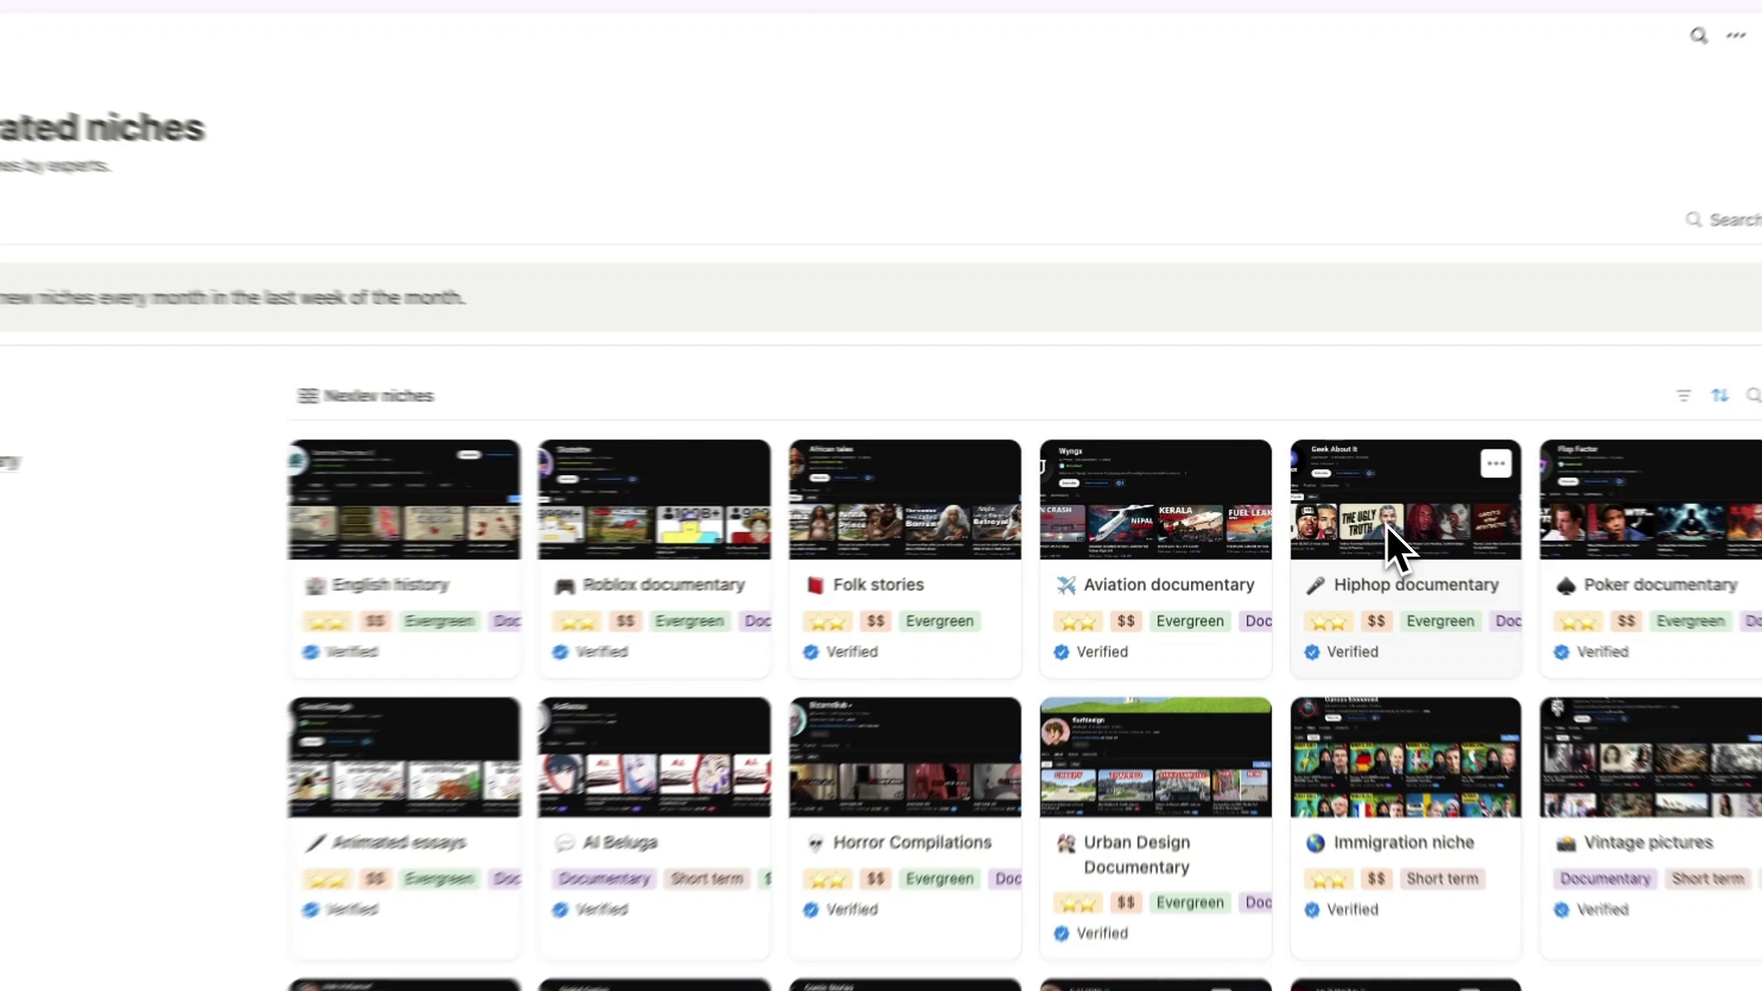
# Step: Open the Hiphop documentary niche card and scroll through its page
pyautogui.click(1338, 517)
pyautogui.scroll(-10, 595, 613)
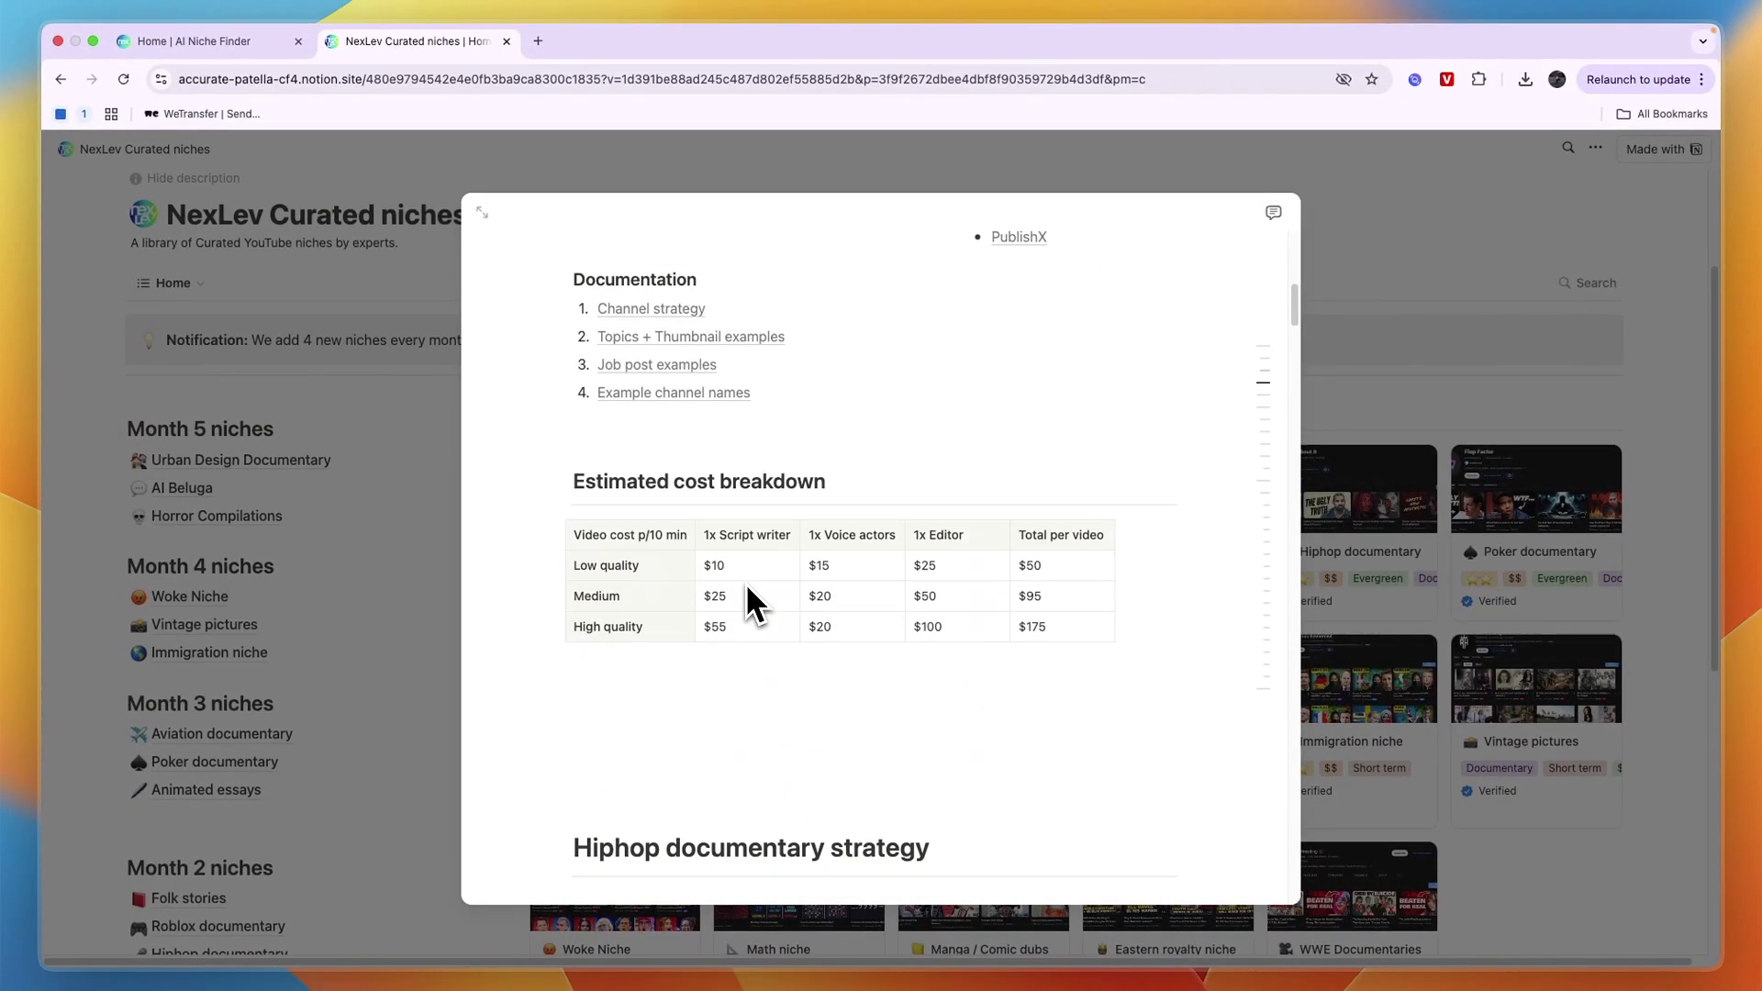
pyautogui.scroll(-15, 747, 588)
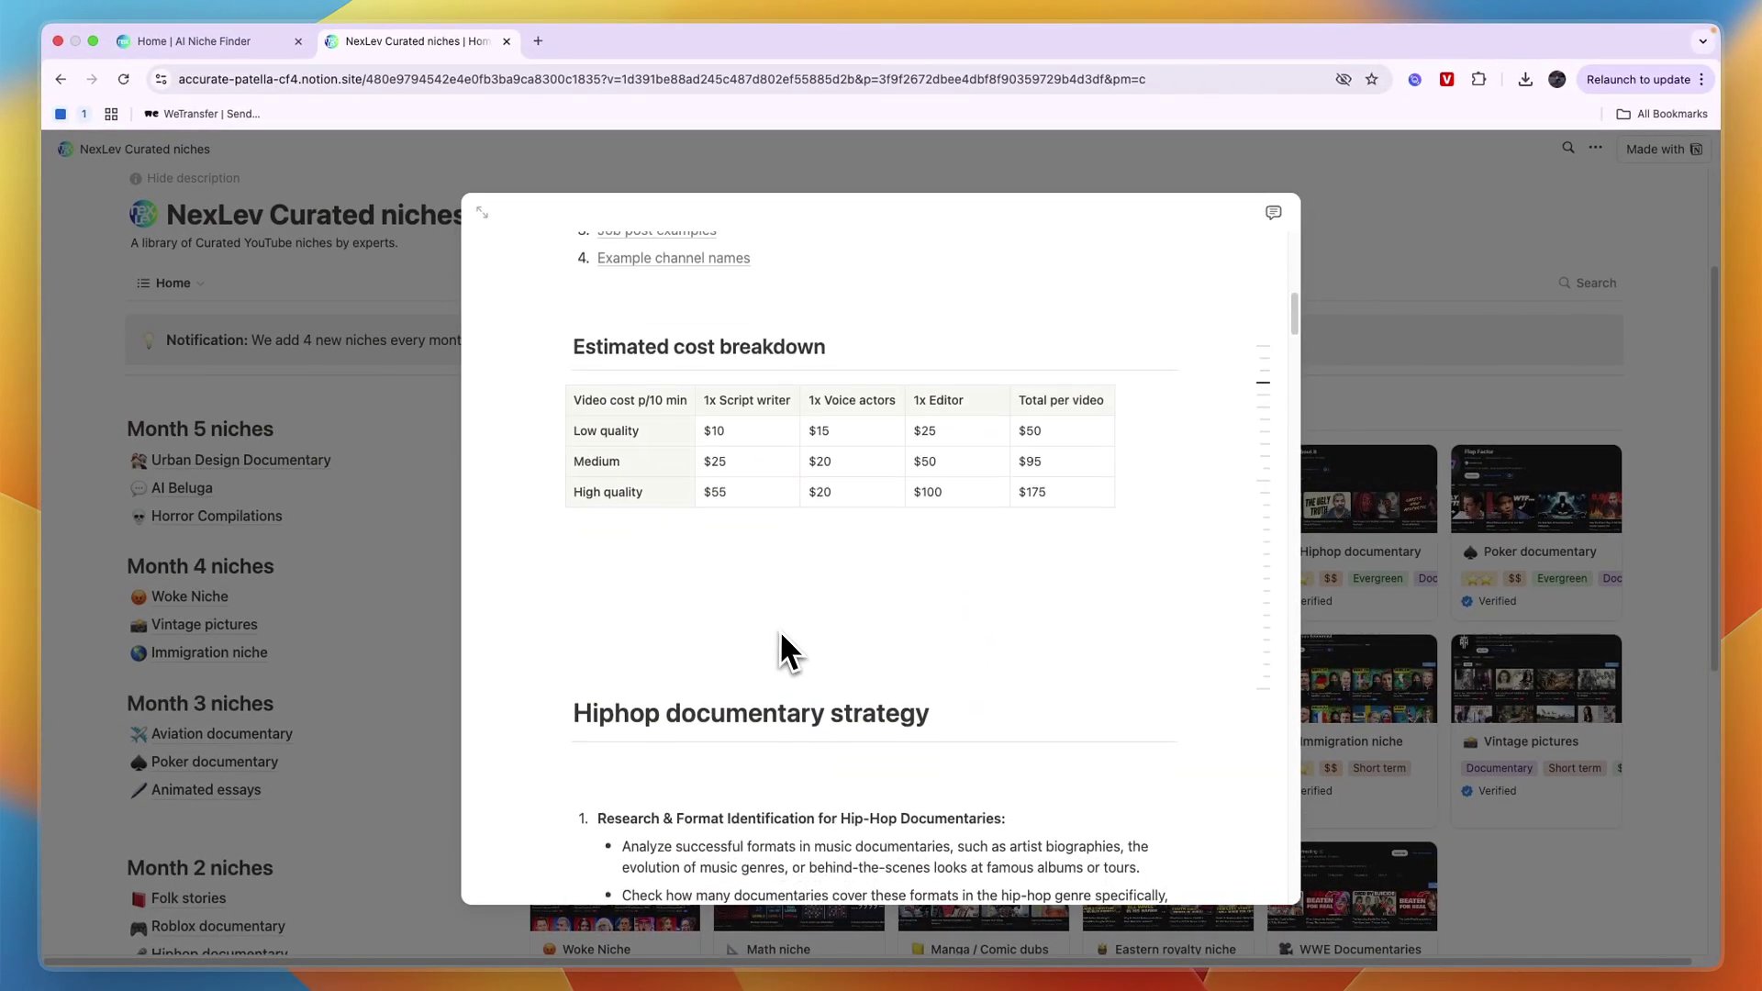
pyautogui.scroll(-15, 787, 645)
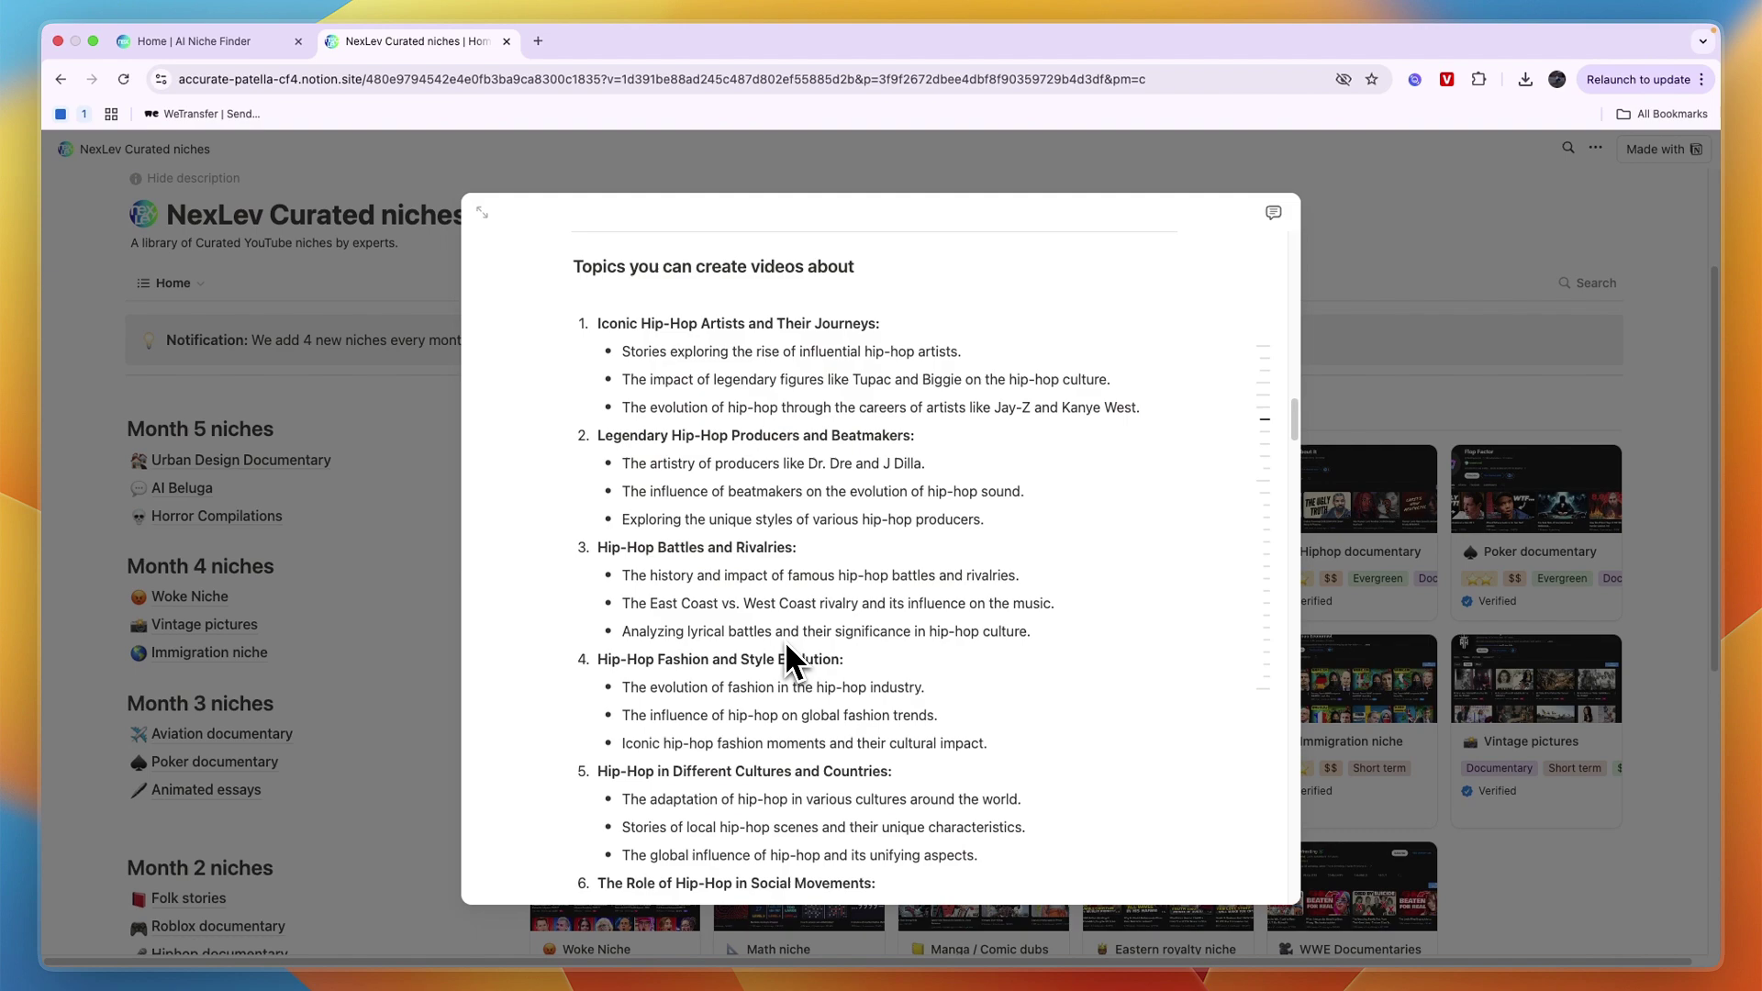
pyautogui.scroll(-15, 779, 641)
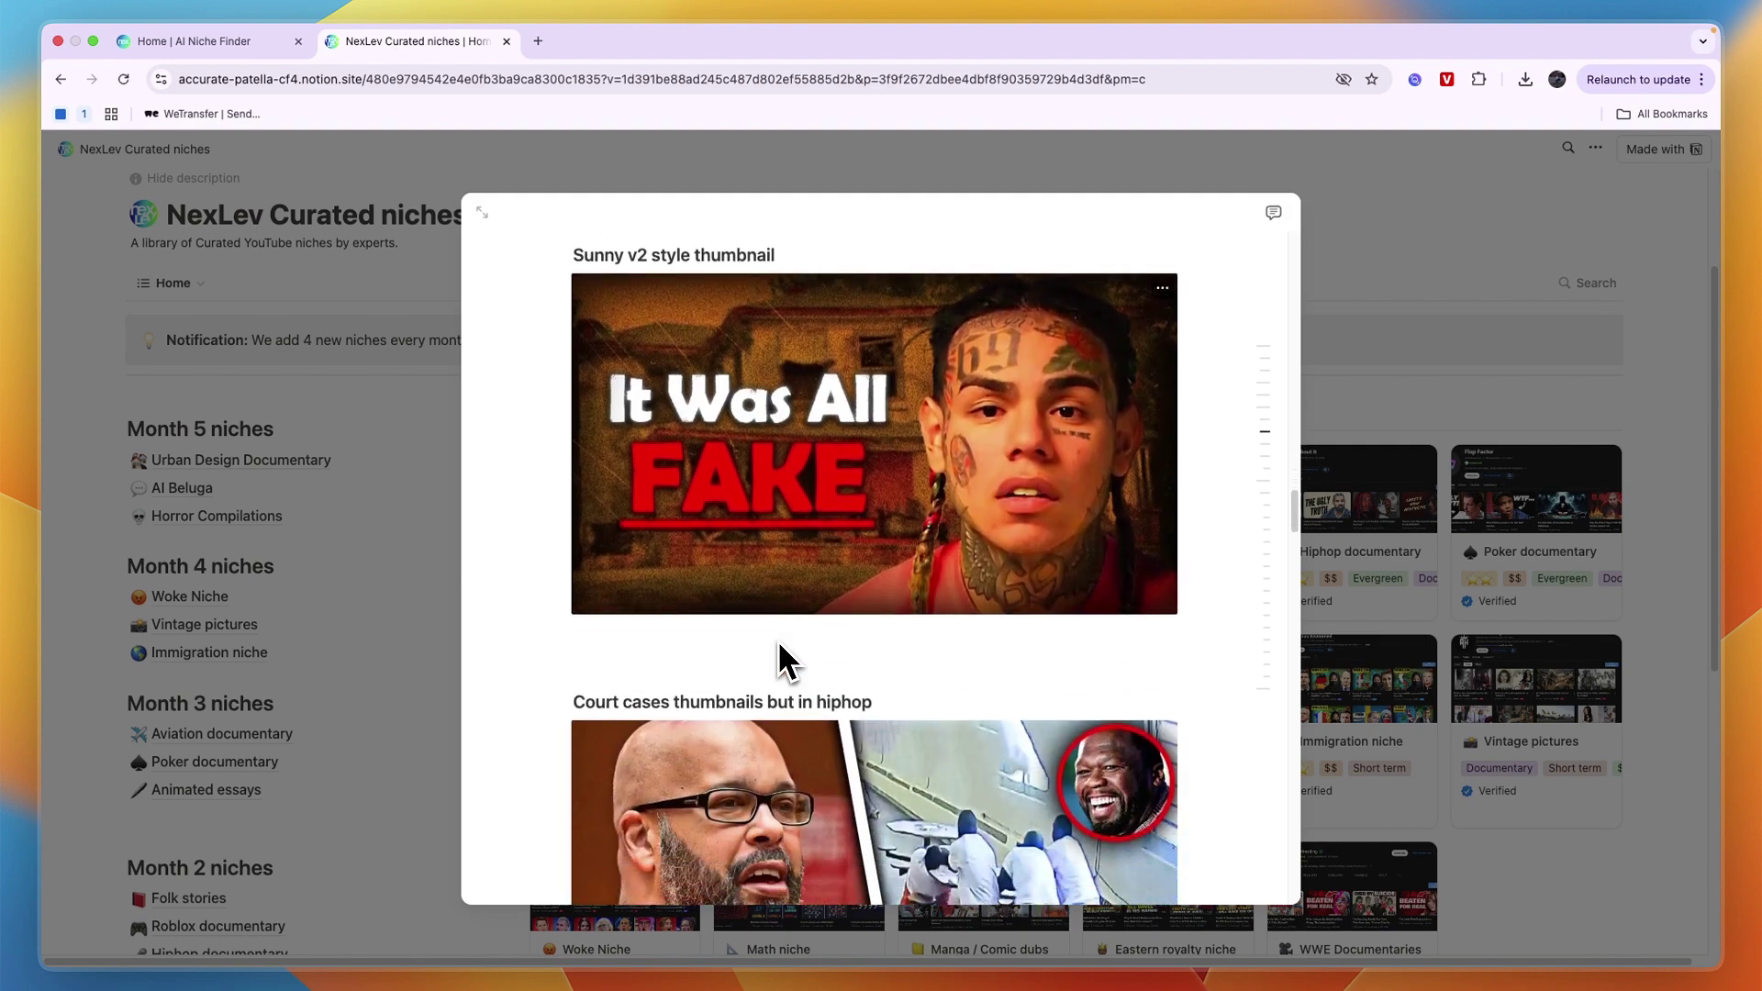
pyautogui.scroll(-20, 780, 624)
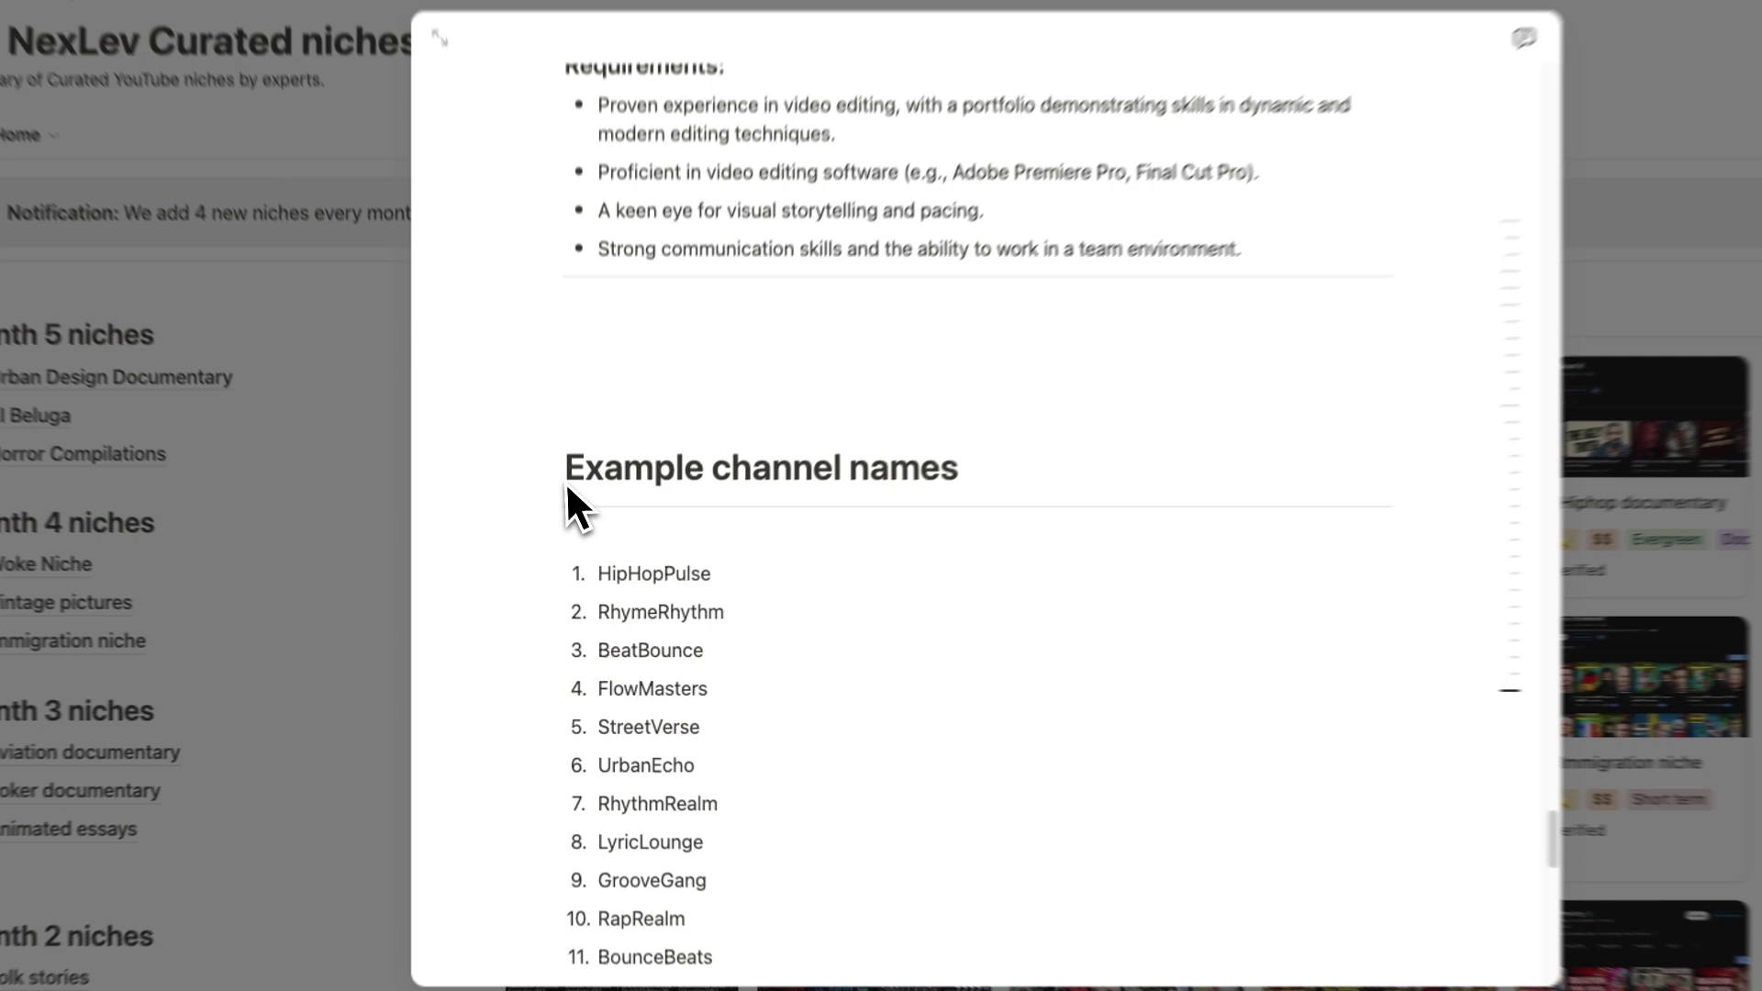
pyautogui.scroll(-5, 881, 587)
pyautogui.scroll(-15, 923, 648)
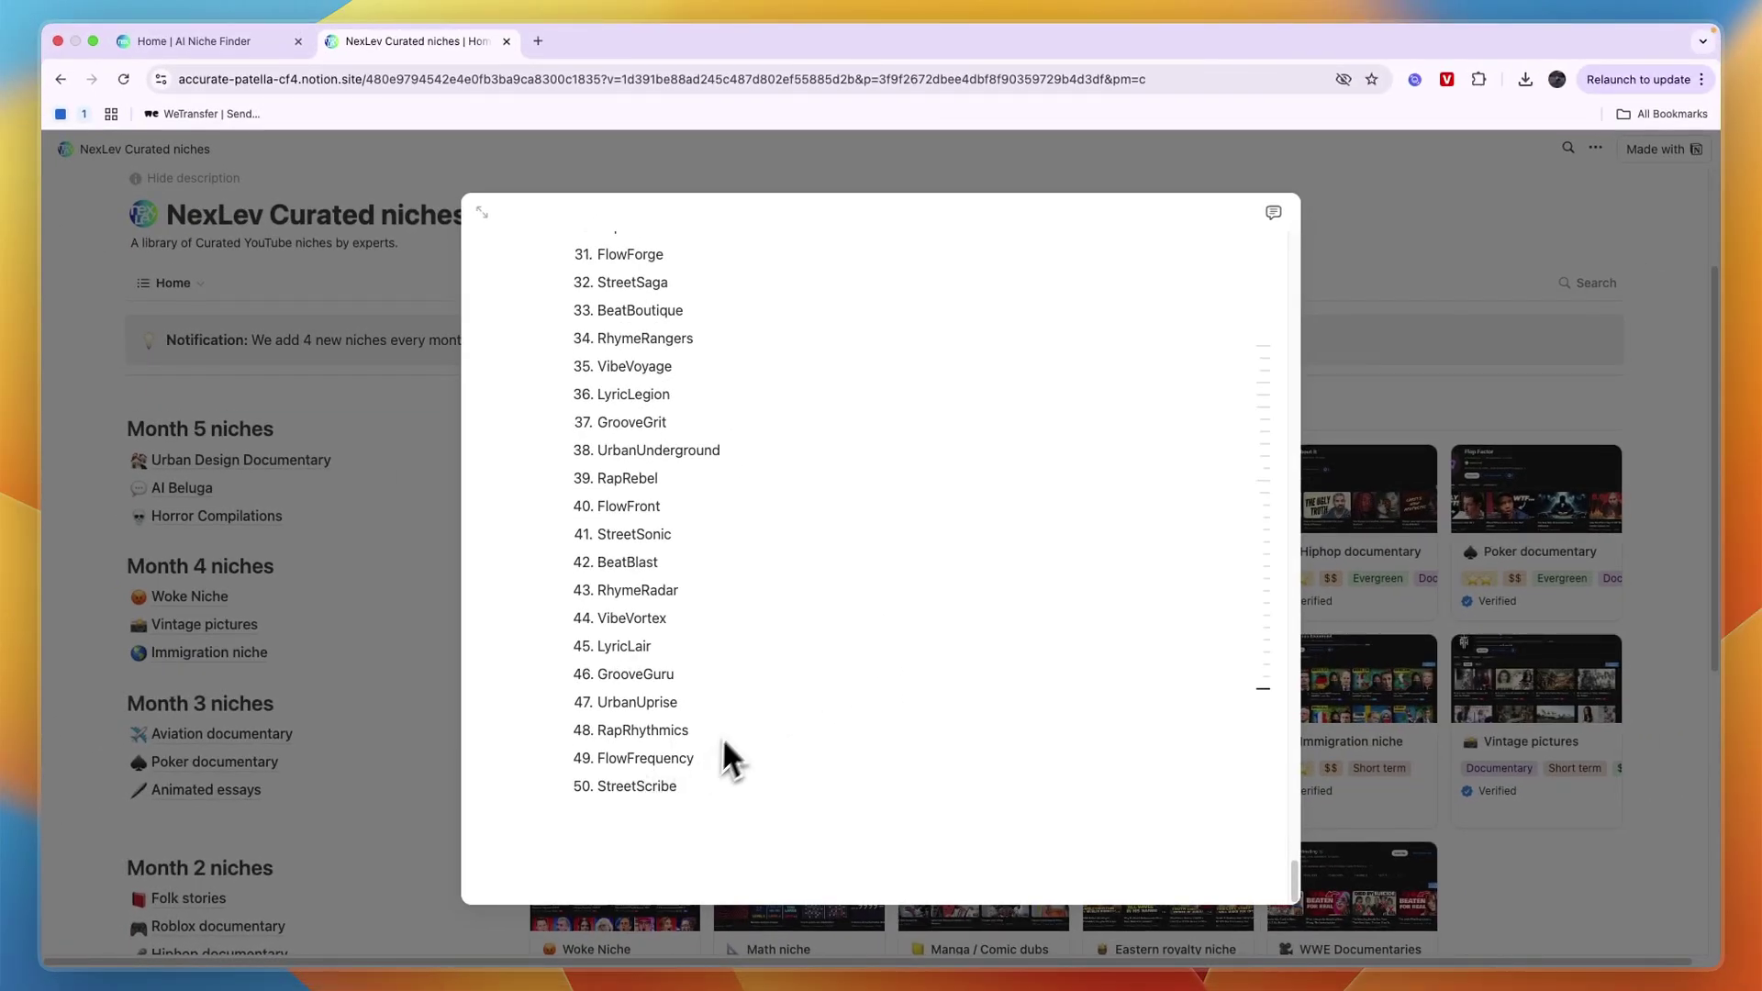
pyautogui.scroll(15, 652, 679)
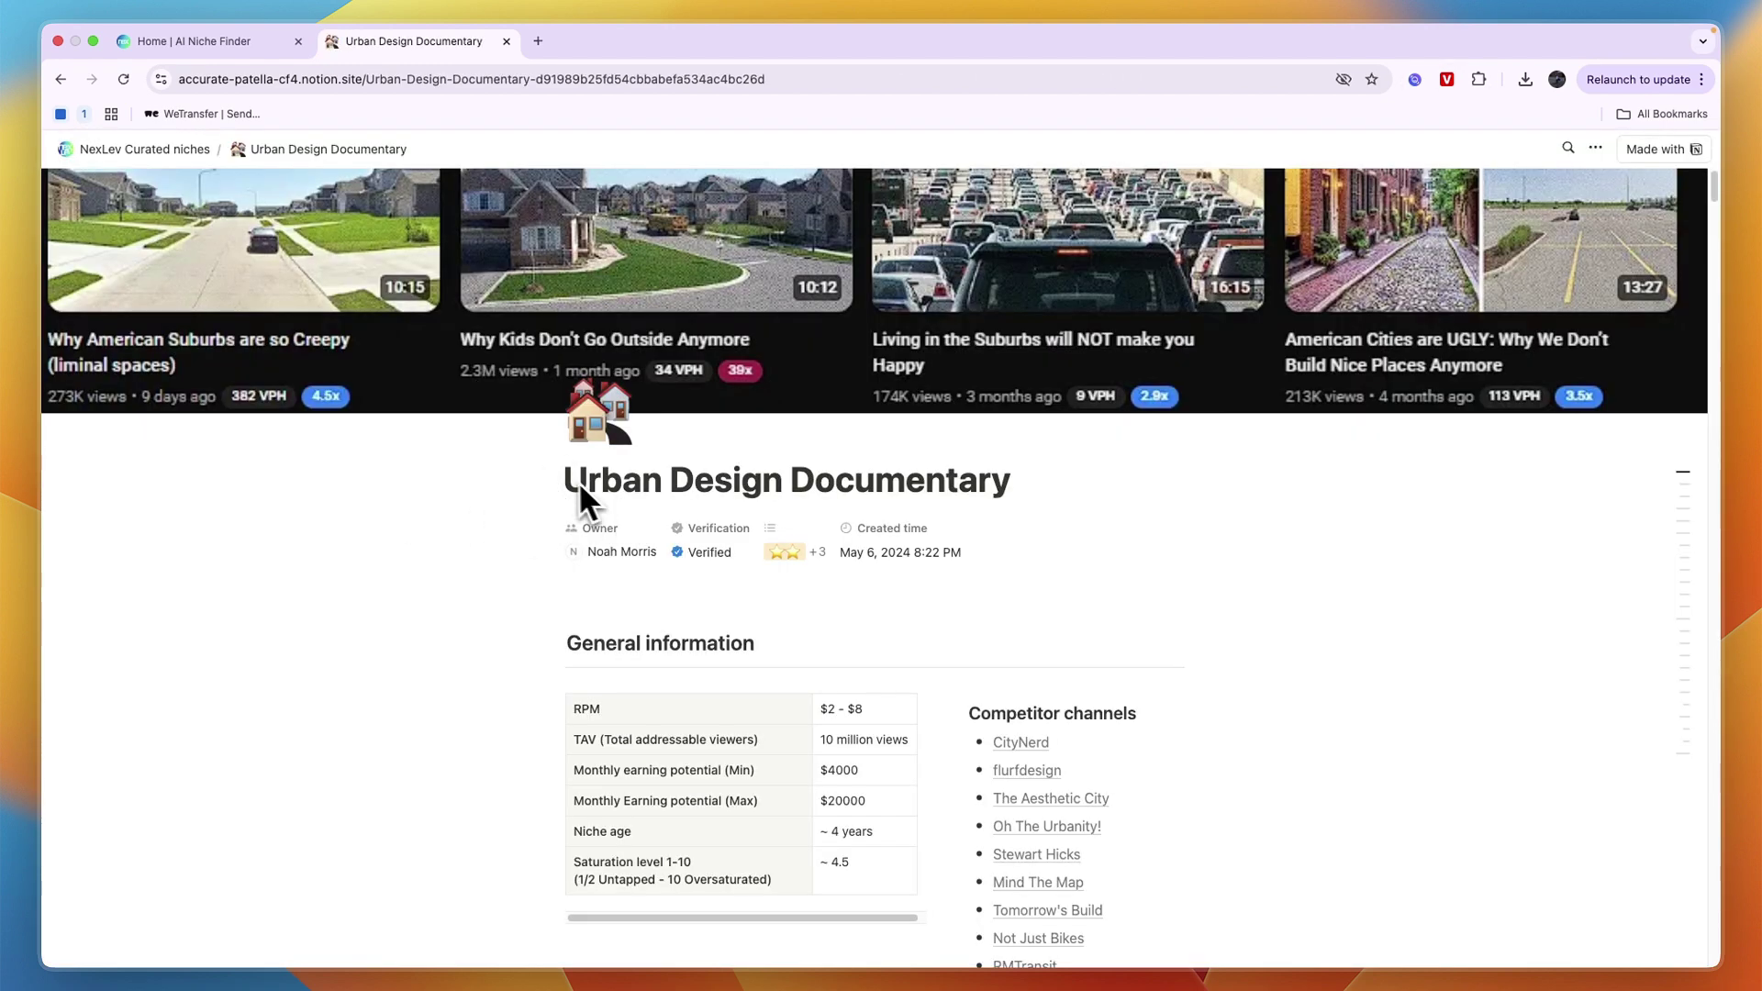
# Step: On the Urban Design Documentary page, highlight the title, then scroll down to its competitor channels
pyautogui.moveTo(576, 481); pyautogui.dragTo(991, 504)
pyautogui.click(1067, 510)
pyautogui.scroll(-3, 1013, 660)
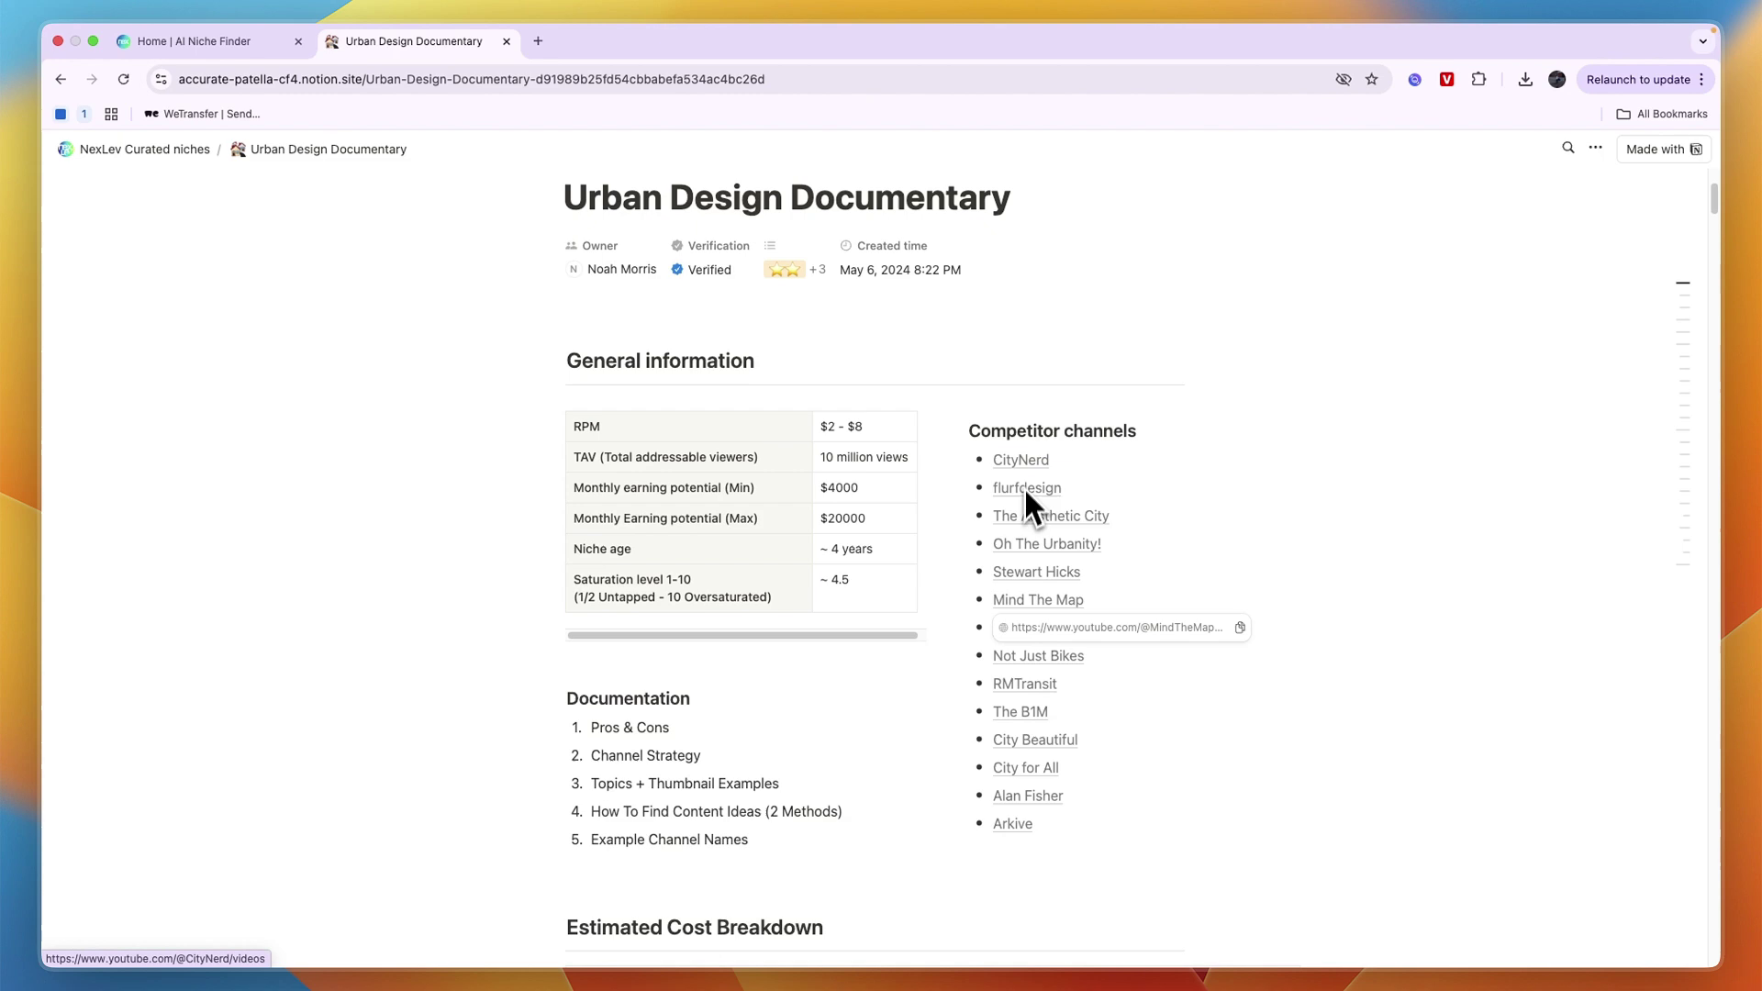
# Step: Browse the CityNerd competitor channel on YouTube, then return to the Urban Design Documentary page
pyautogui.click(1021, 462)
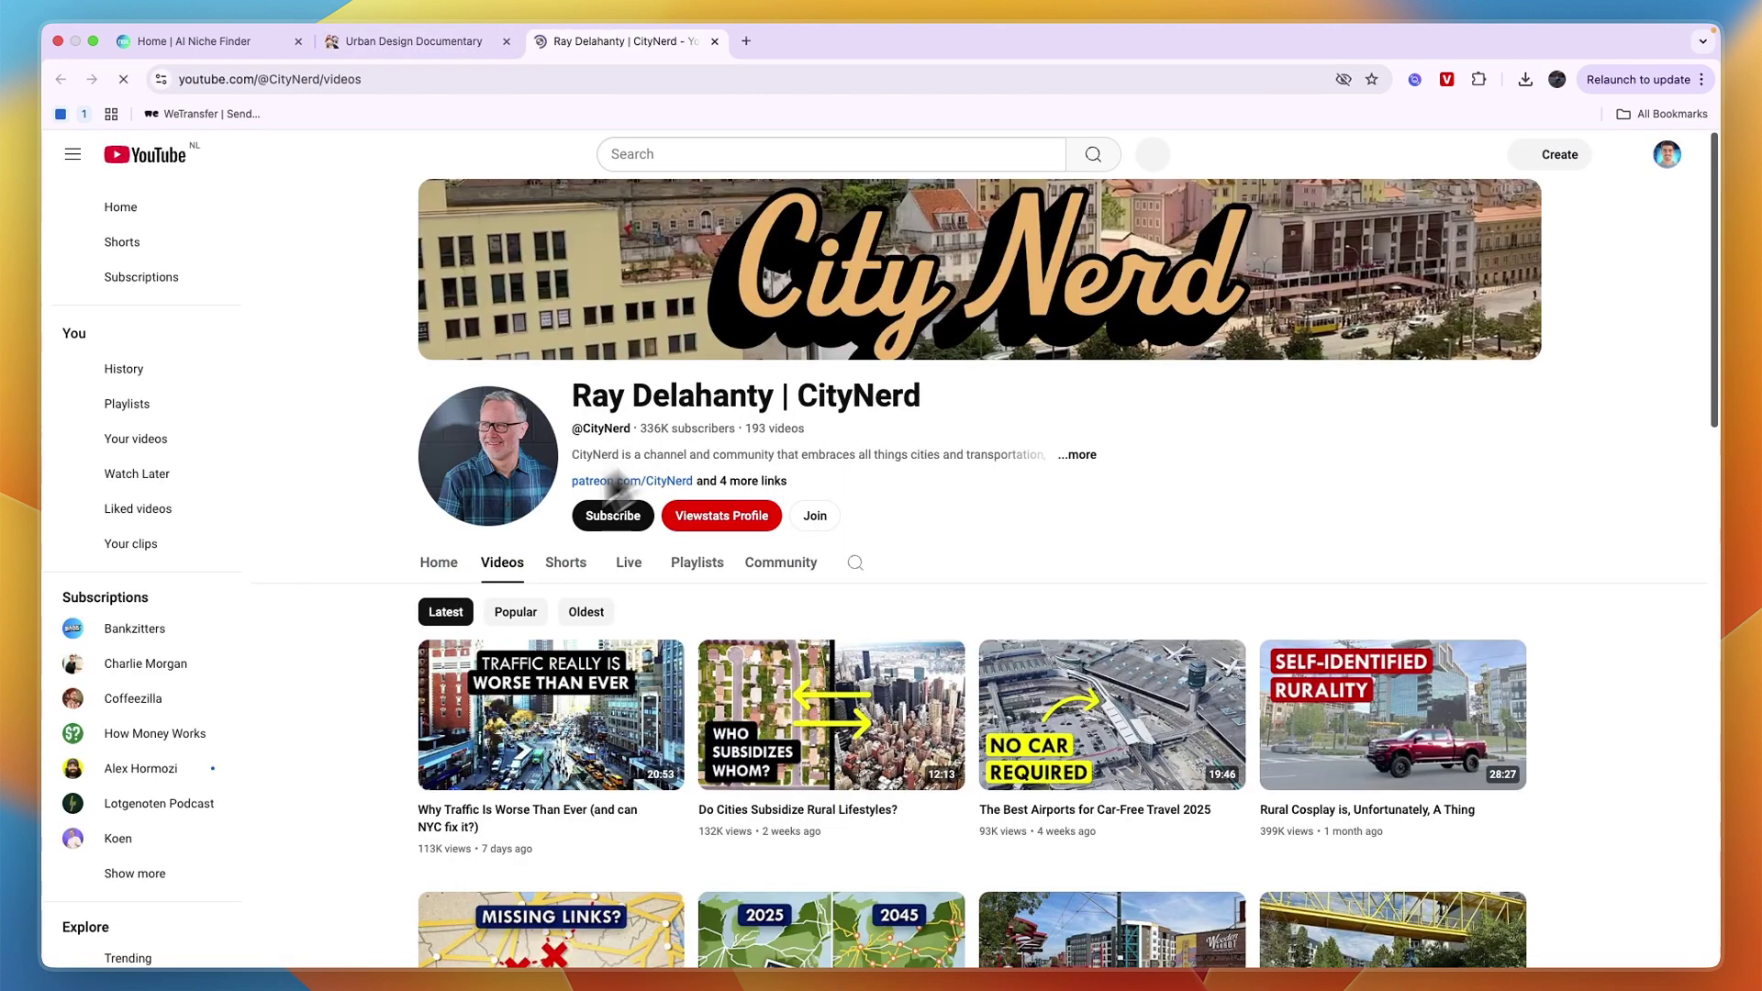
pyautogui.scroll(-3, 394, 501)
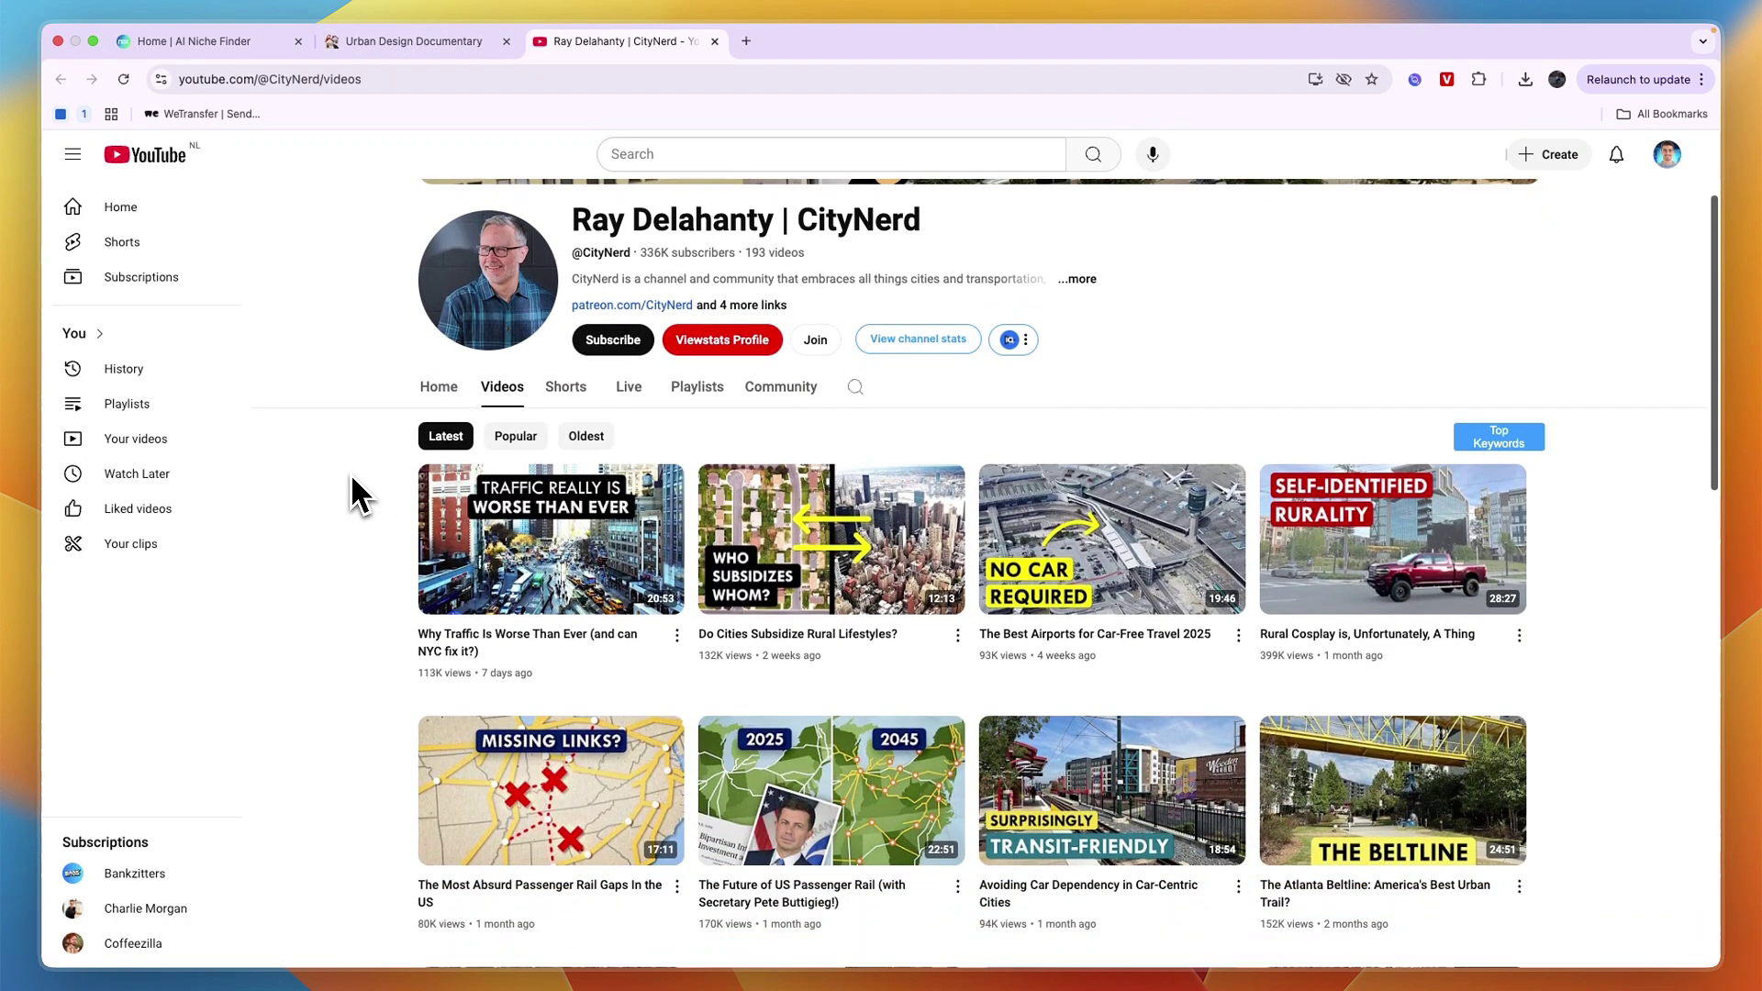
pyautogui.scroll(-2, 334, 520)
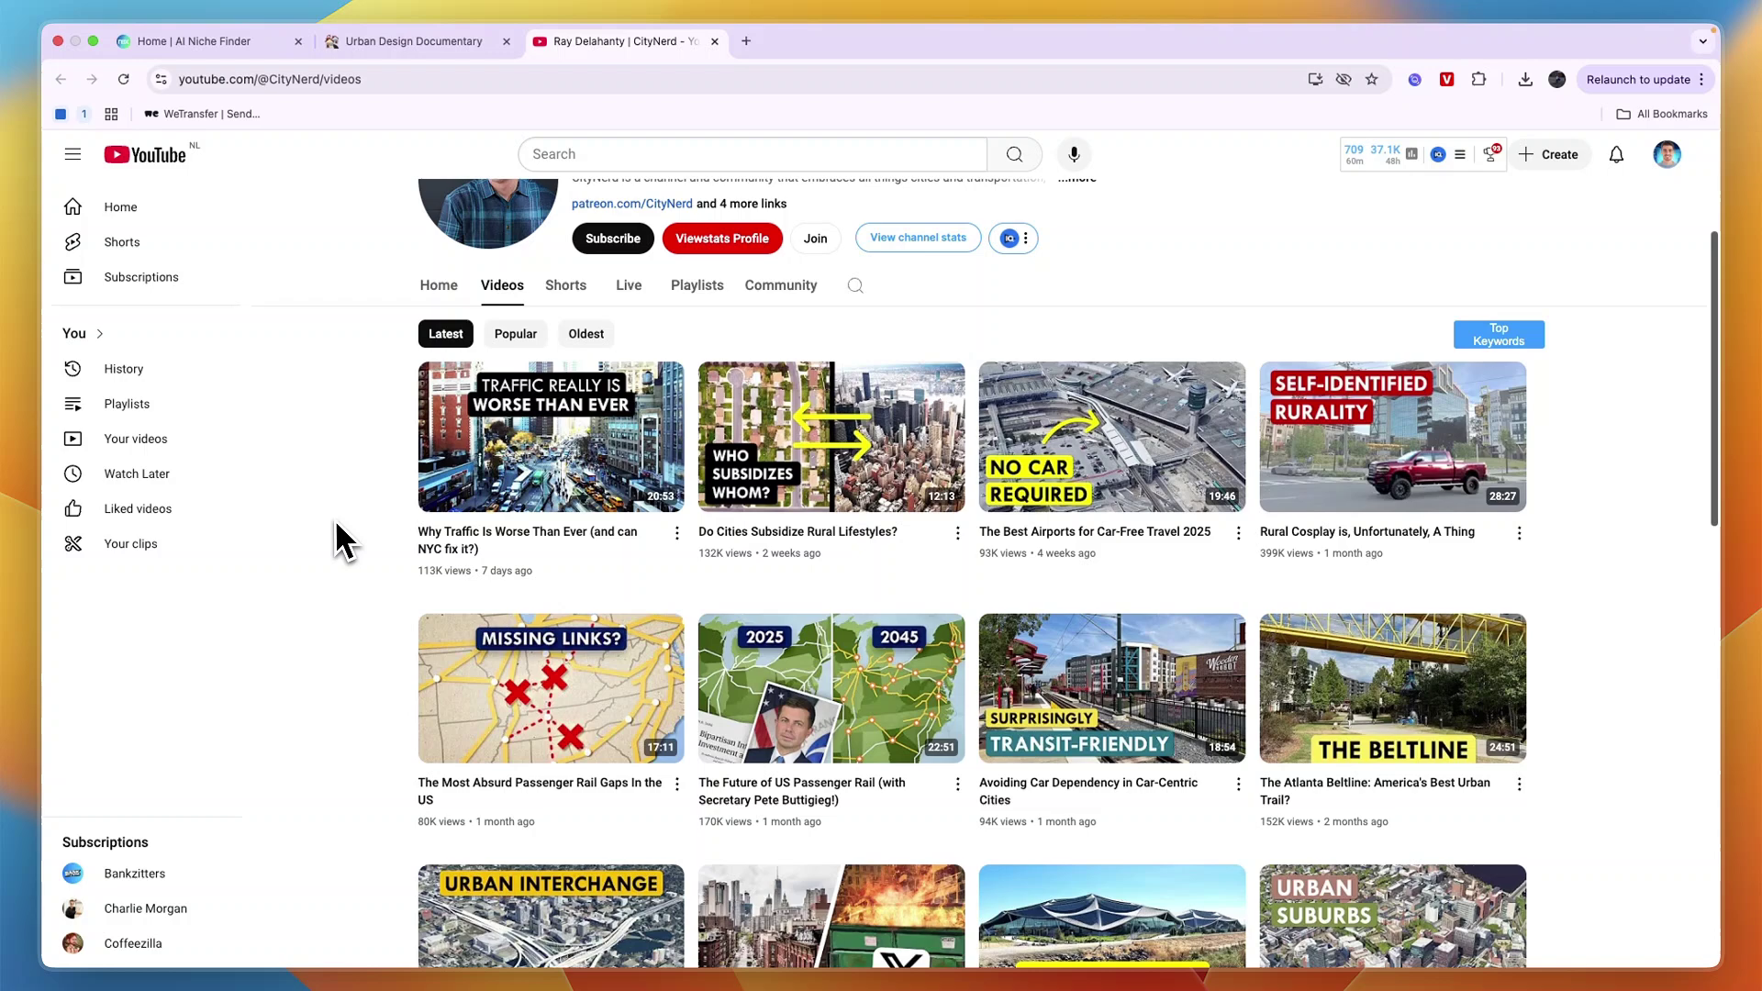
pyautogui.scroll(-1, 334, 514)
pyautogui.hotkey('ctrl', 'shift', 'Tab')
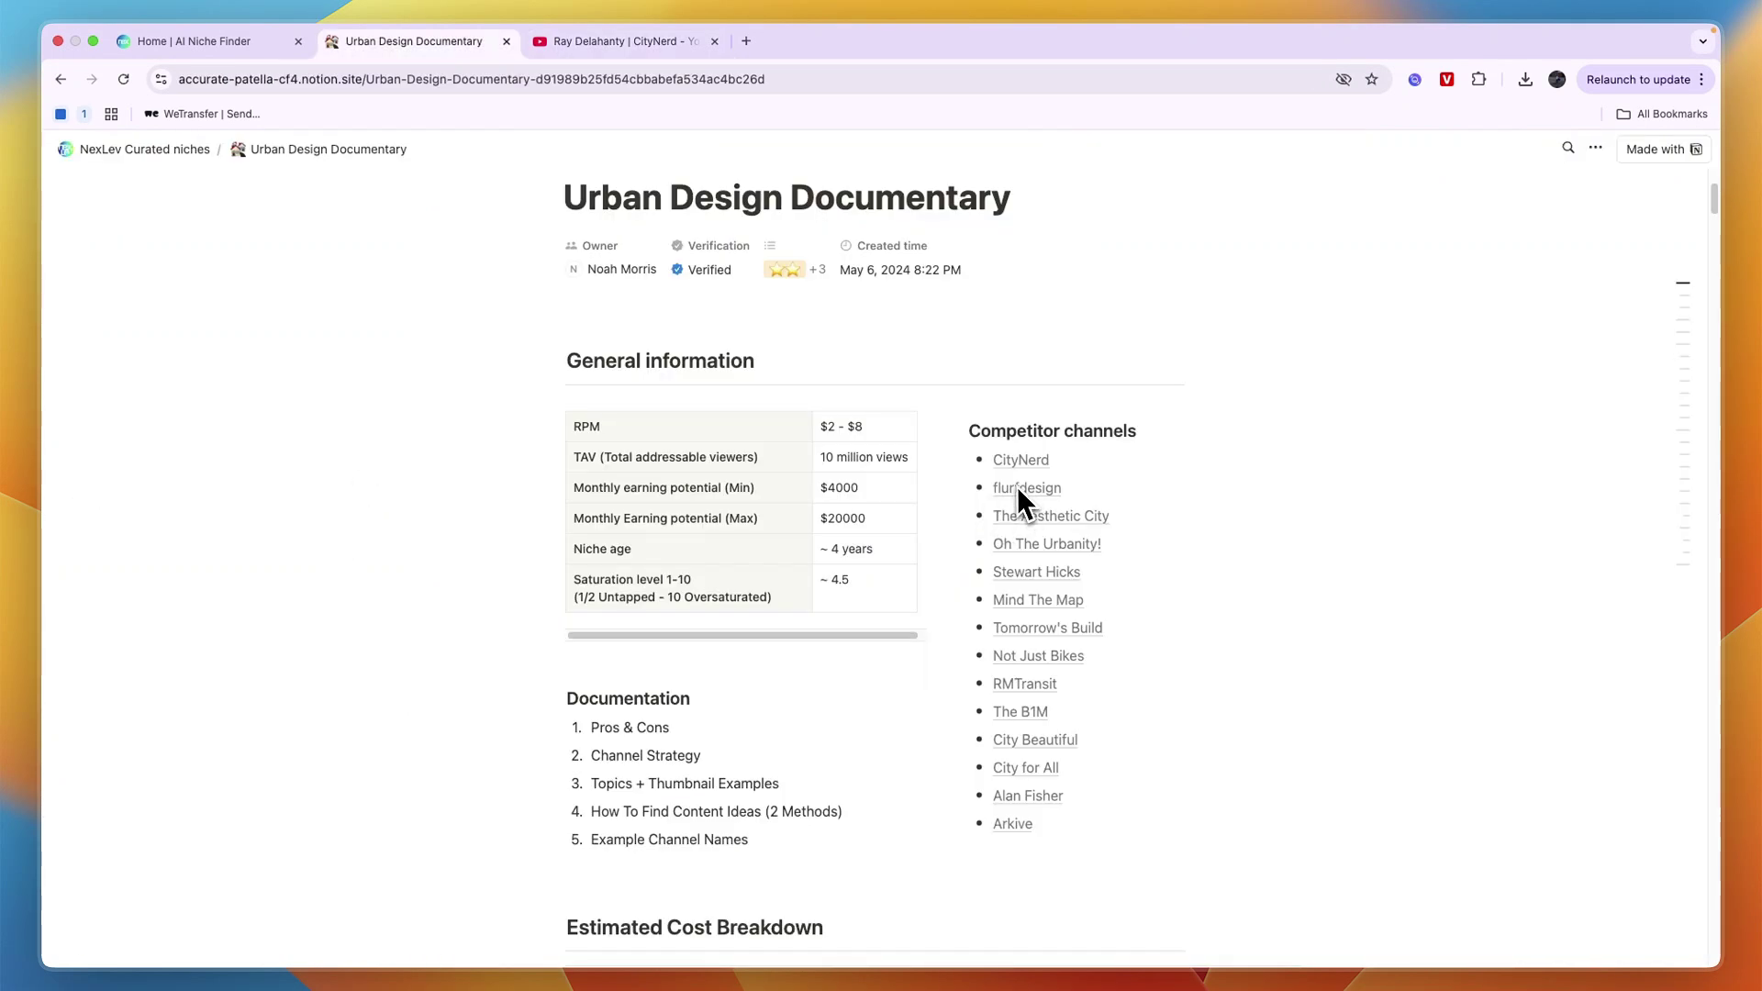
# Step: Browse the flurfdesign competitor channel's videos on YouTube
pyautogui.click(1017, 487)
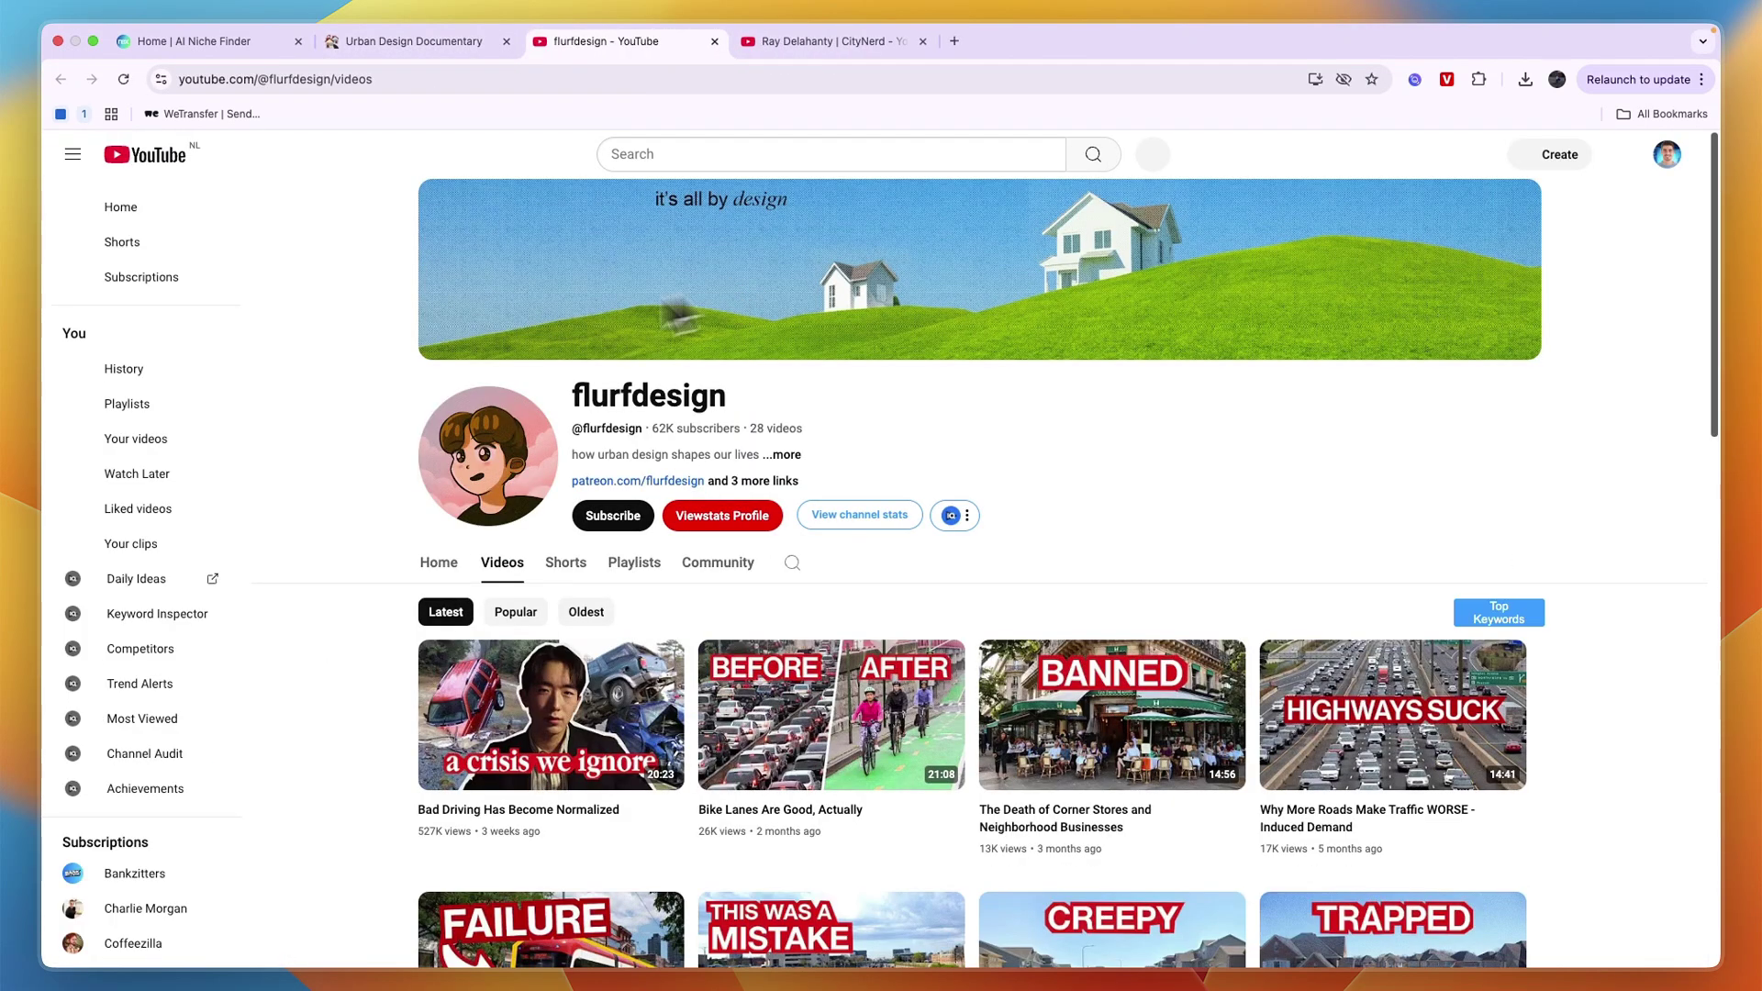
pyautogui.scroll(-2, 386, 397)
pyautogui.scroll(-2, 386, 397)
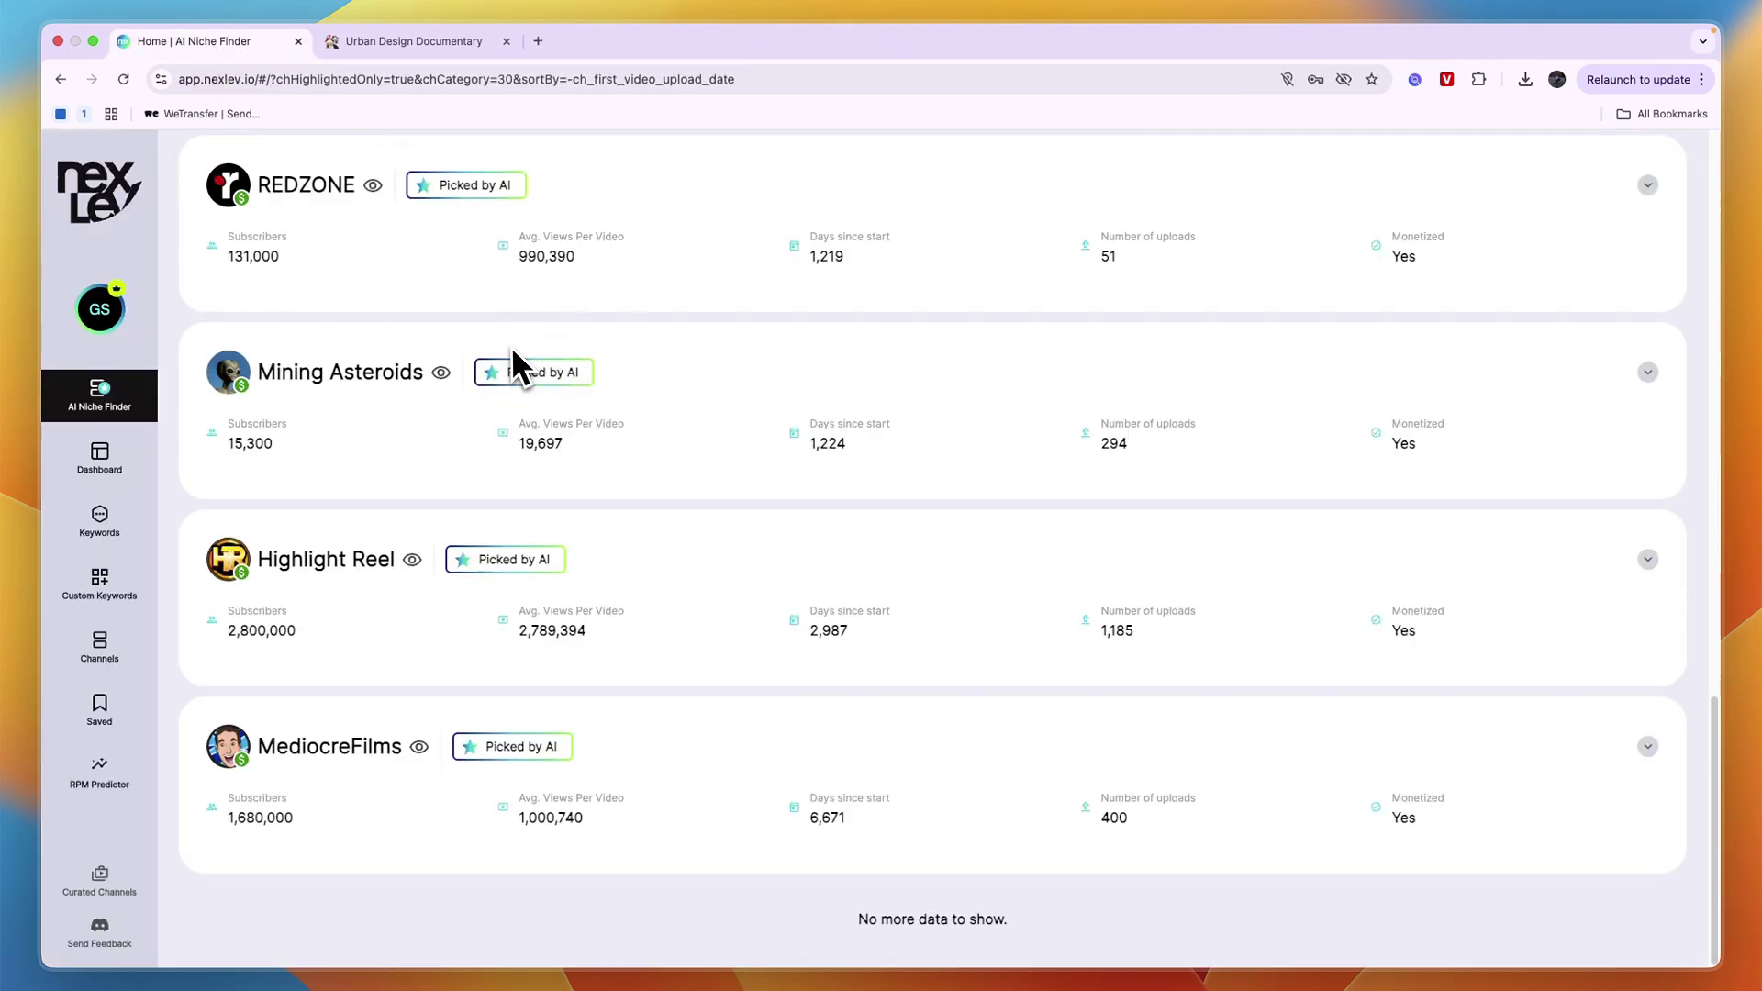
# Step: Scroll the niche finder list back up and close the Urban Design Documentary page
pyautogui.scroll(20, 487, 360)
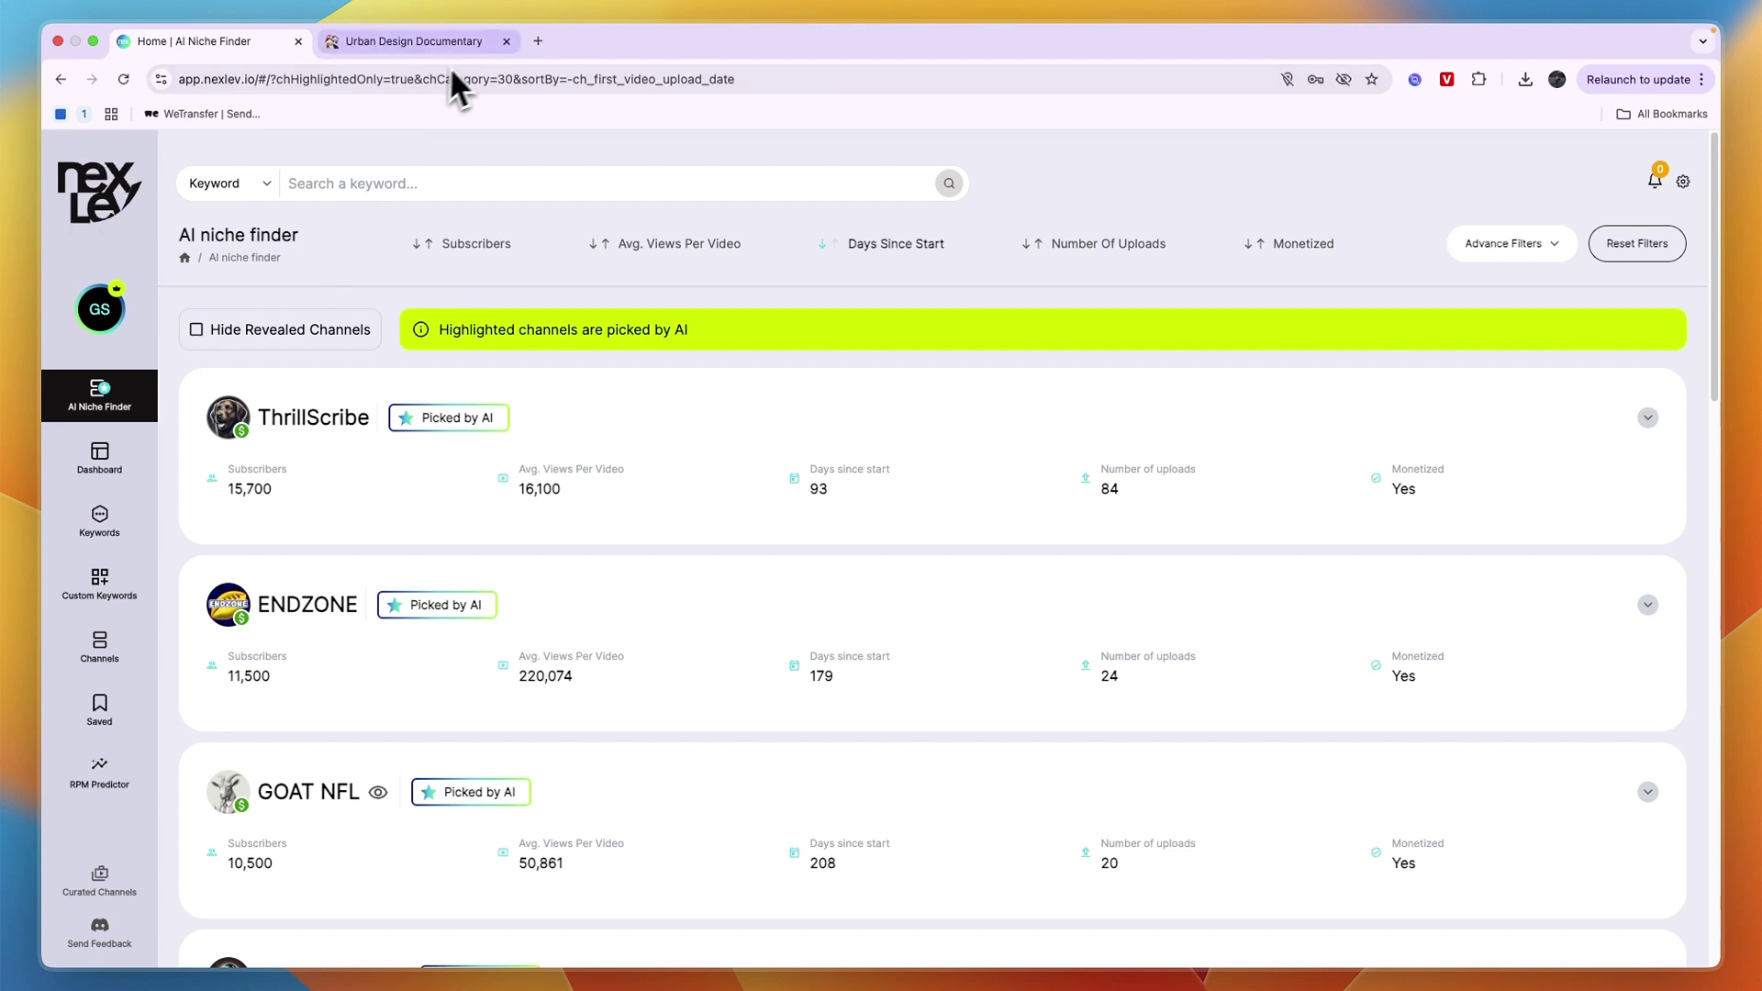
pyautogui.click(506, 41)
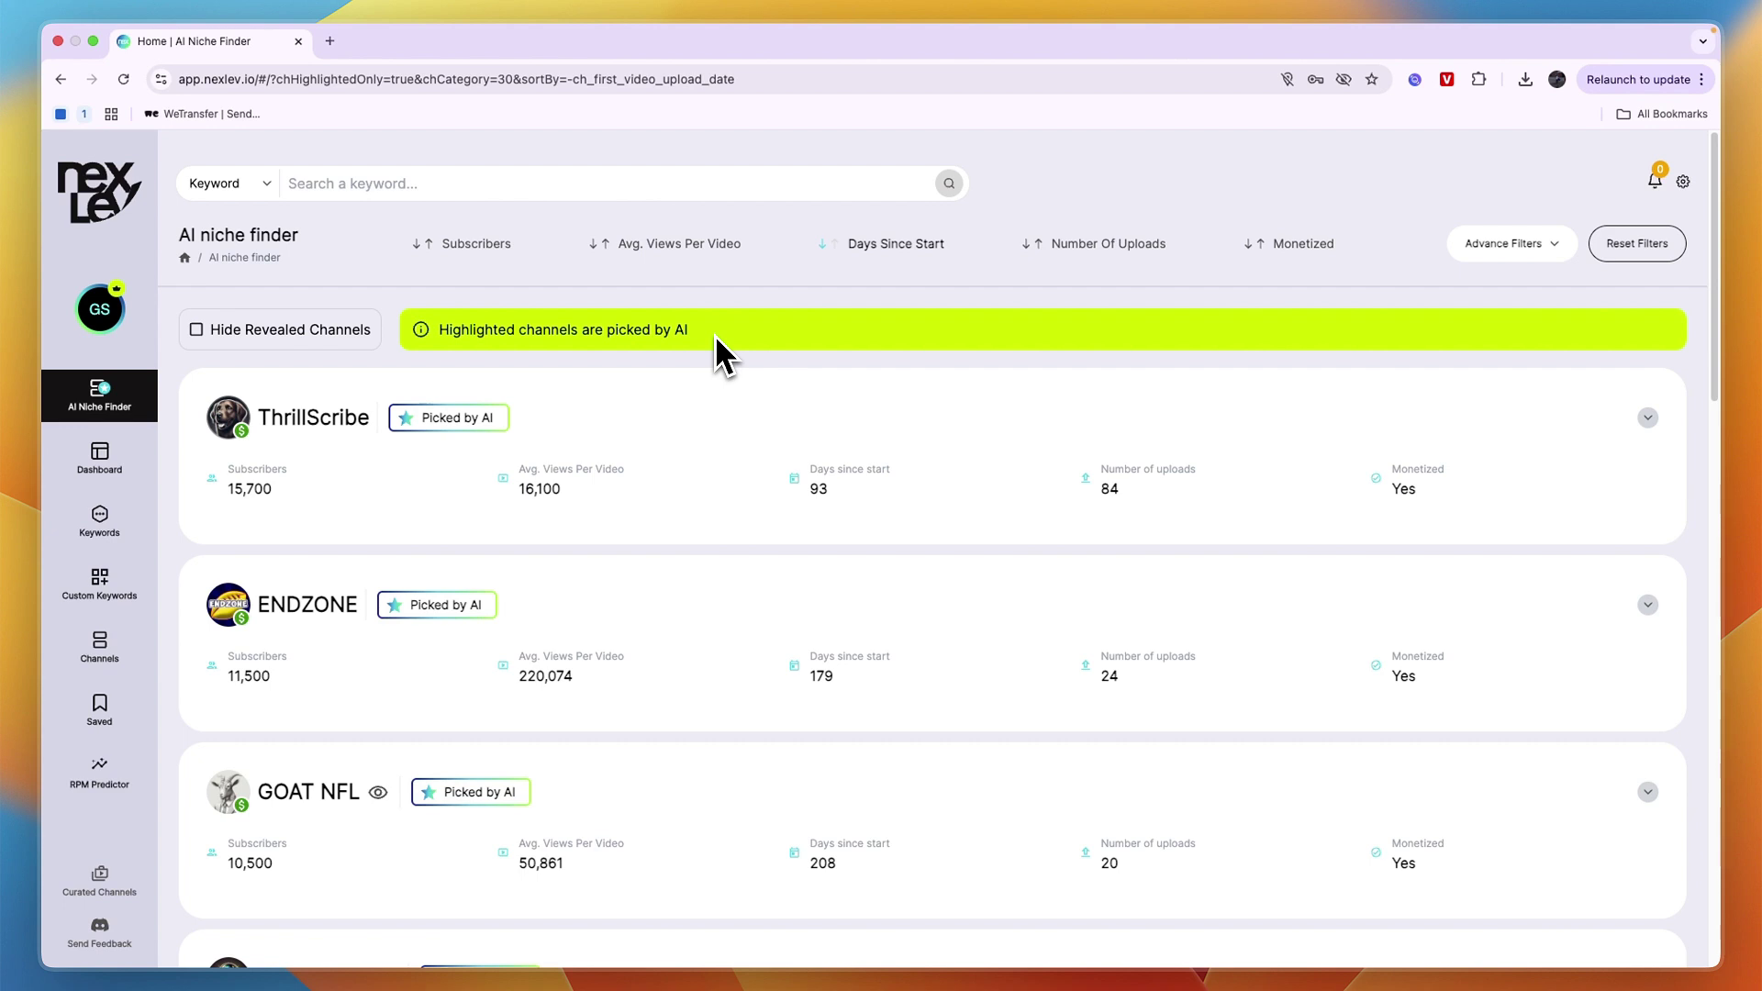
# Step: Get an RPM prediction for the keyword 'nexlev' in the RPM Predictor
pyautogui.scroll(-6, 550, 459)
pyautogui.scroll(2, 307, 559)
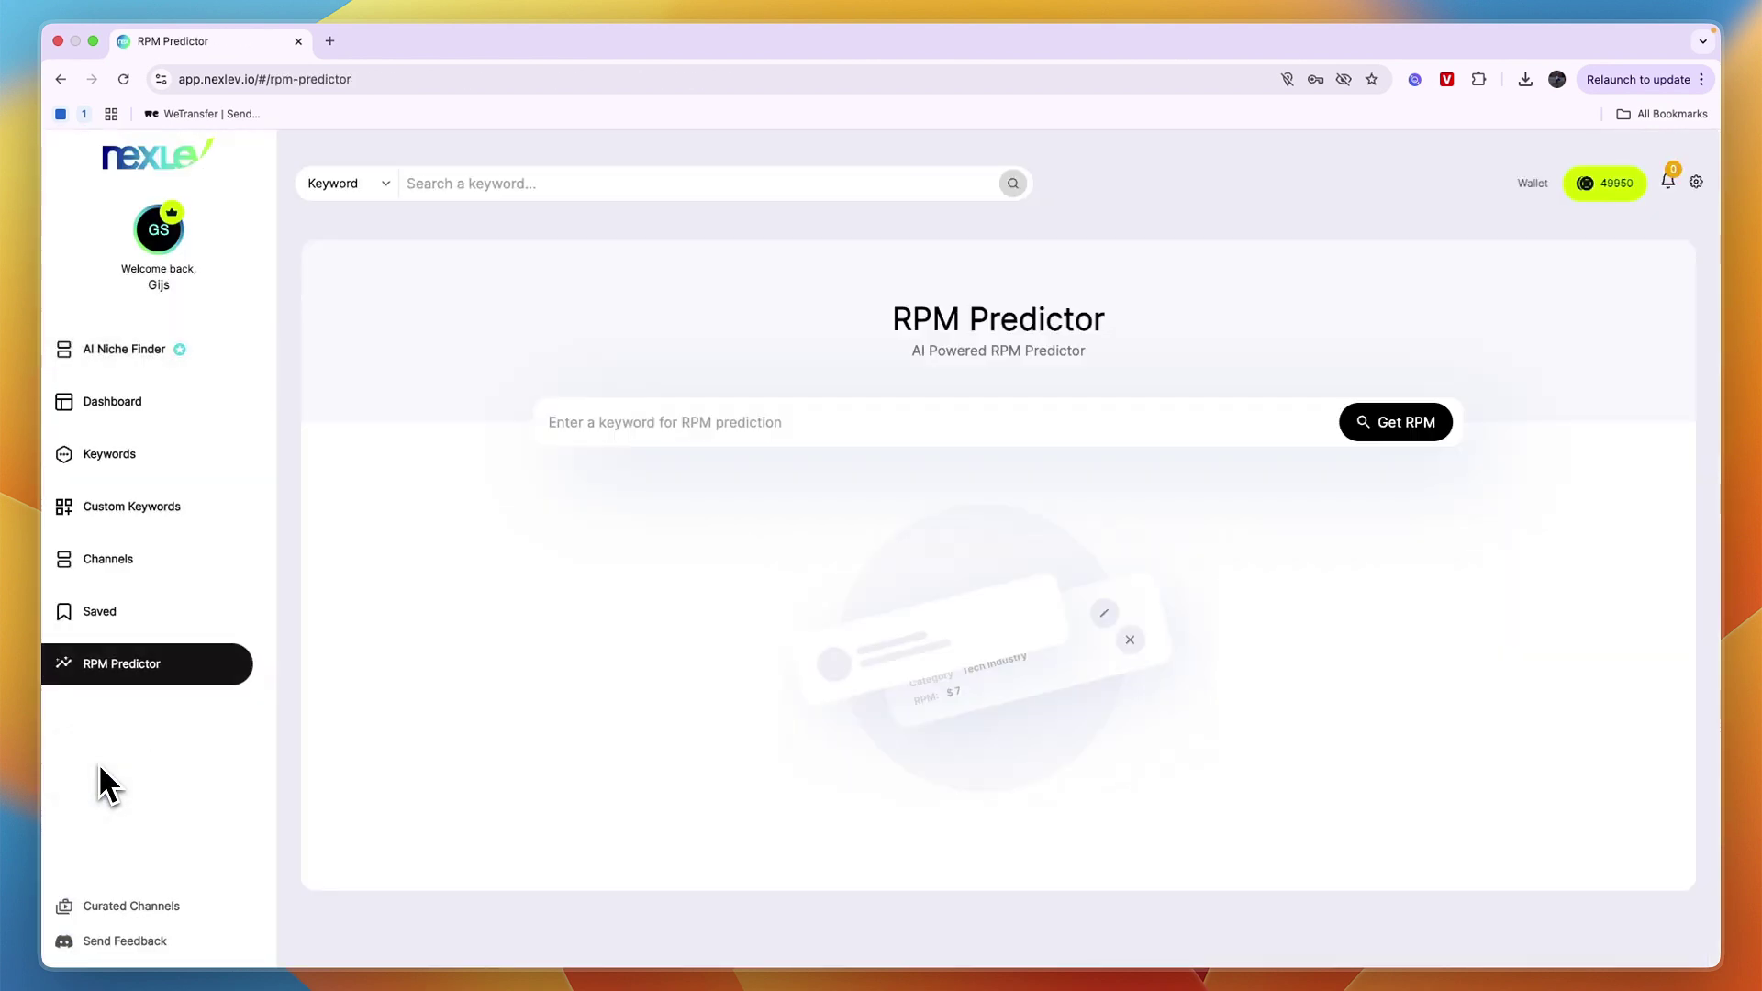
pyautogui.click(749, 443)
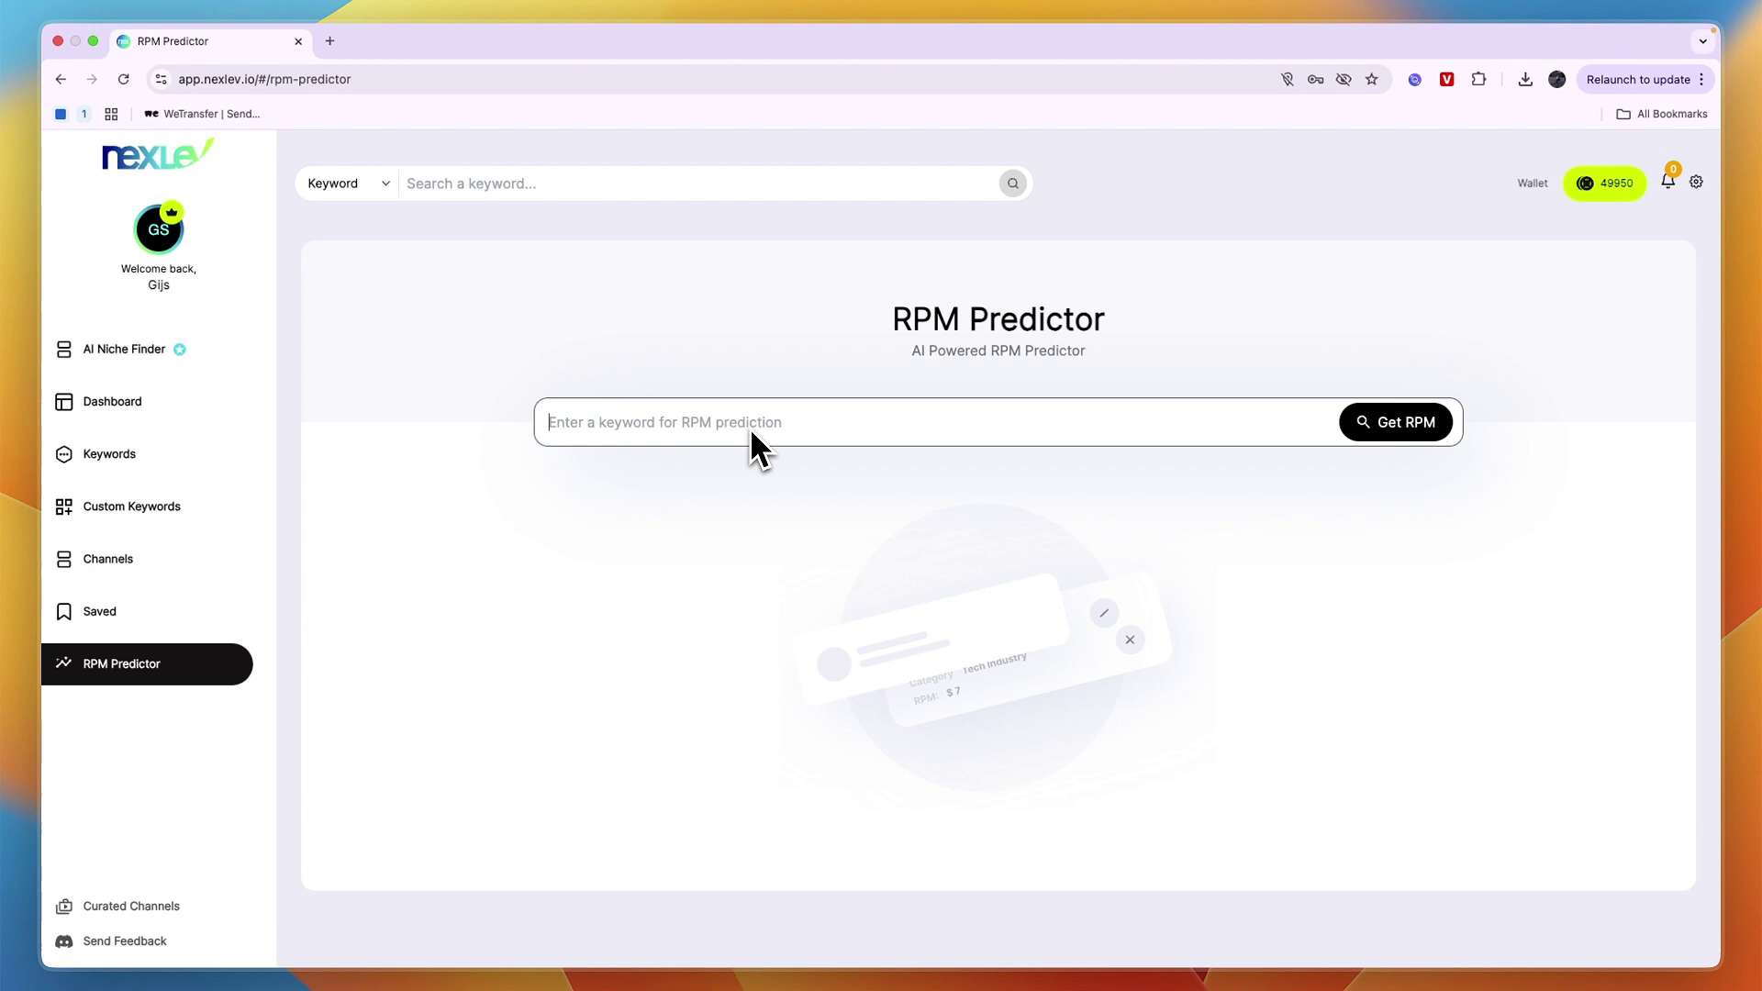
pyautogui.write('nexleb')
pyautogui.press('BackSpace')
pyautogui.write('v')
pyautogui.click(1411, 433)
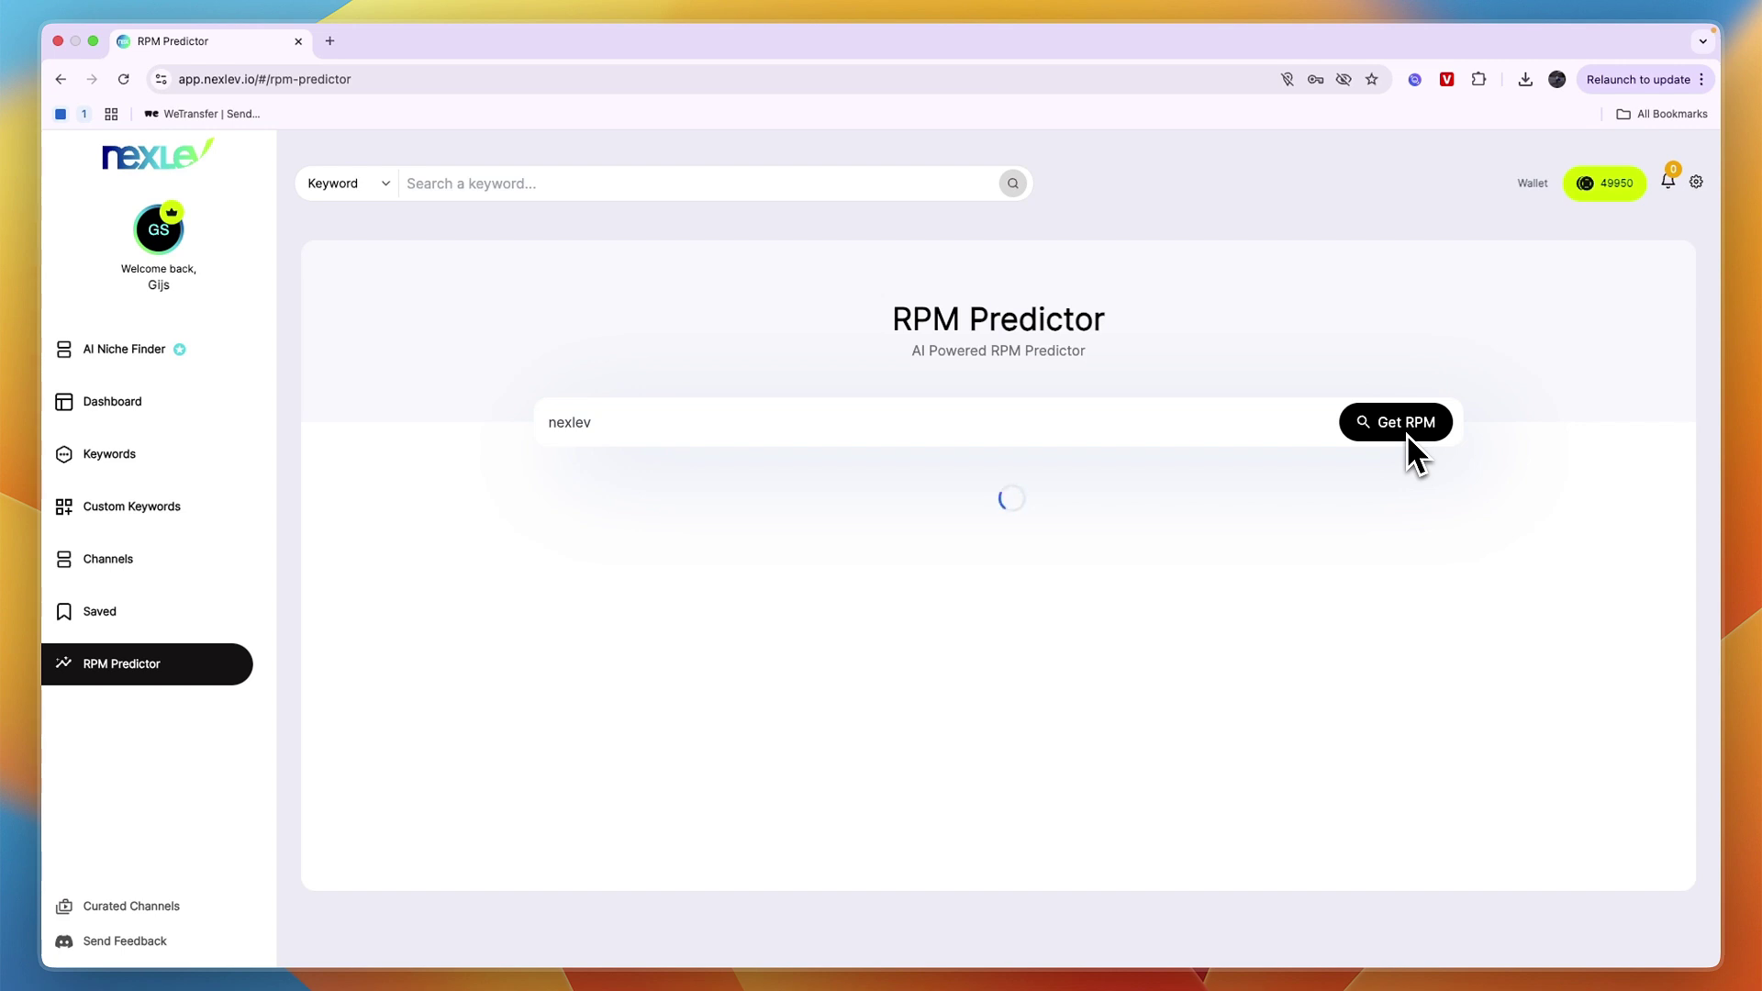
# Step: Highlight the predicted tech category in the result, then go to the Saved page
pyautogui.click(700, 436)
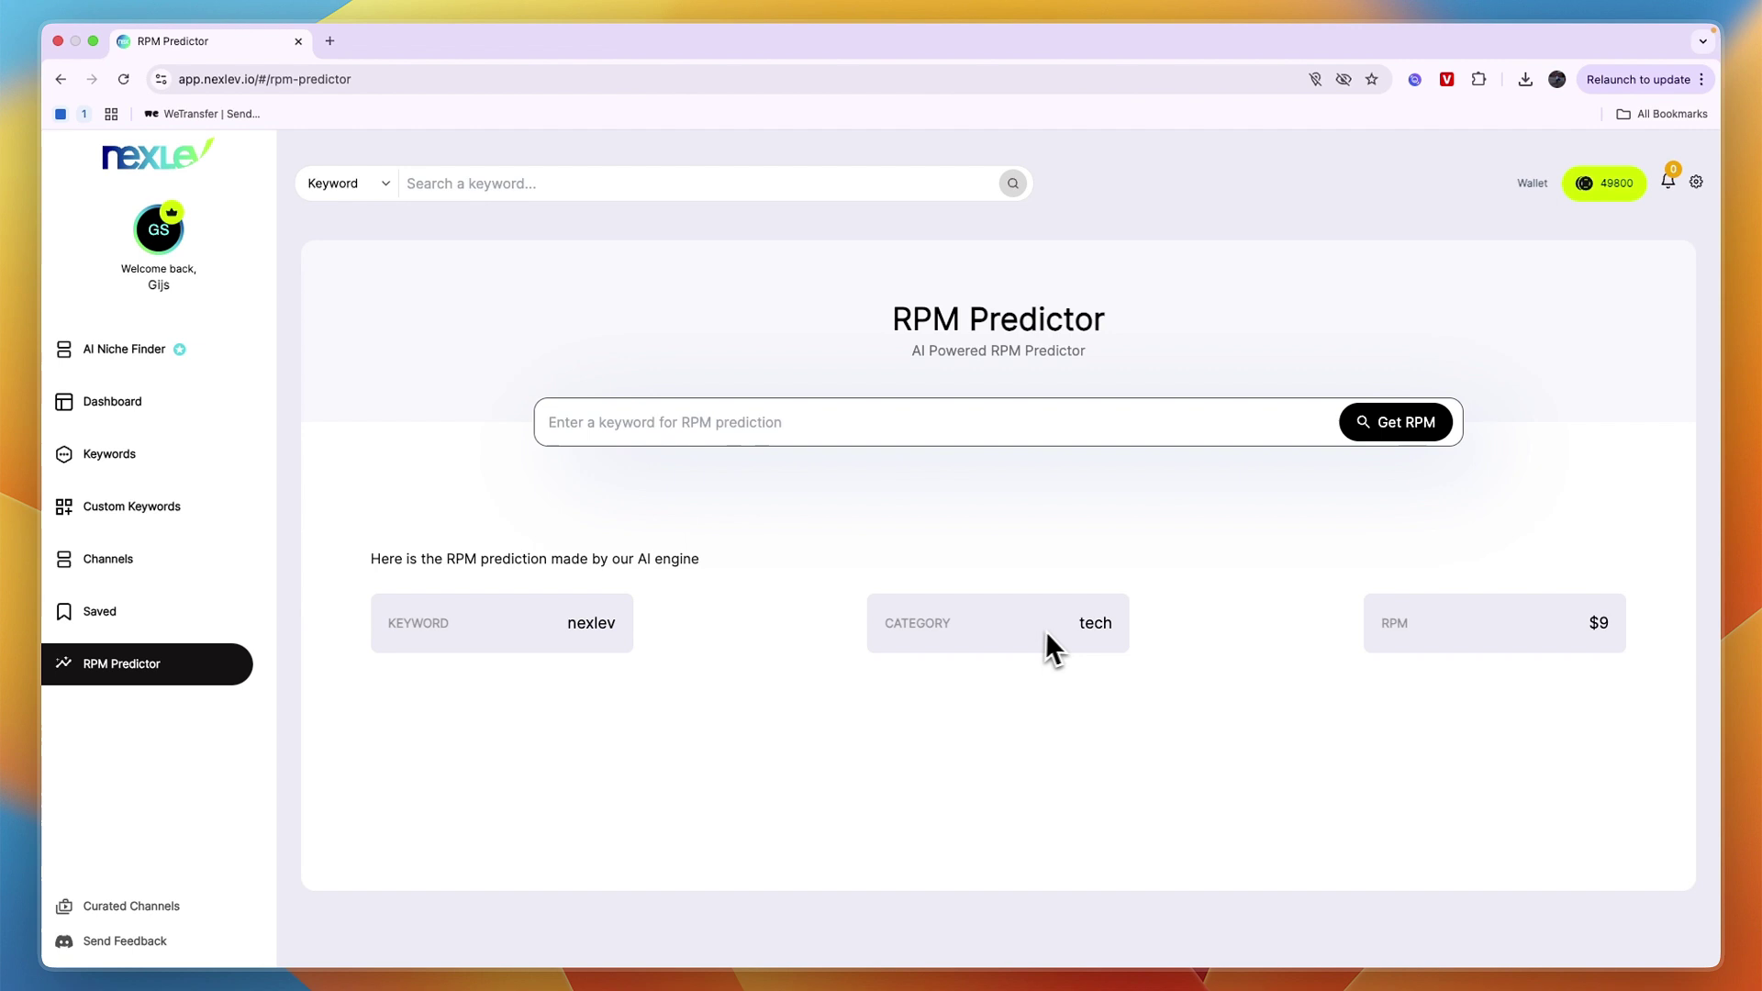
pyautogui.moveTo(1046, 642); pyautogui.dragTo(1148, 658)
pyautogui.click(1148, 646)
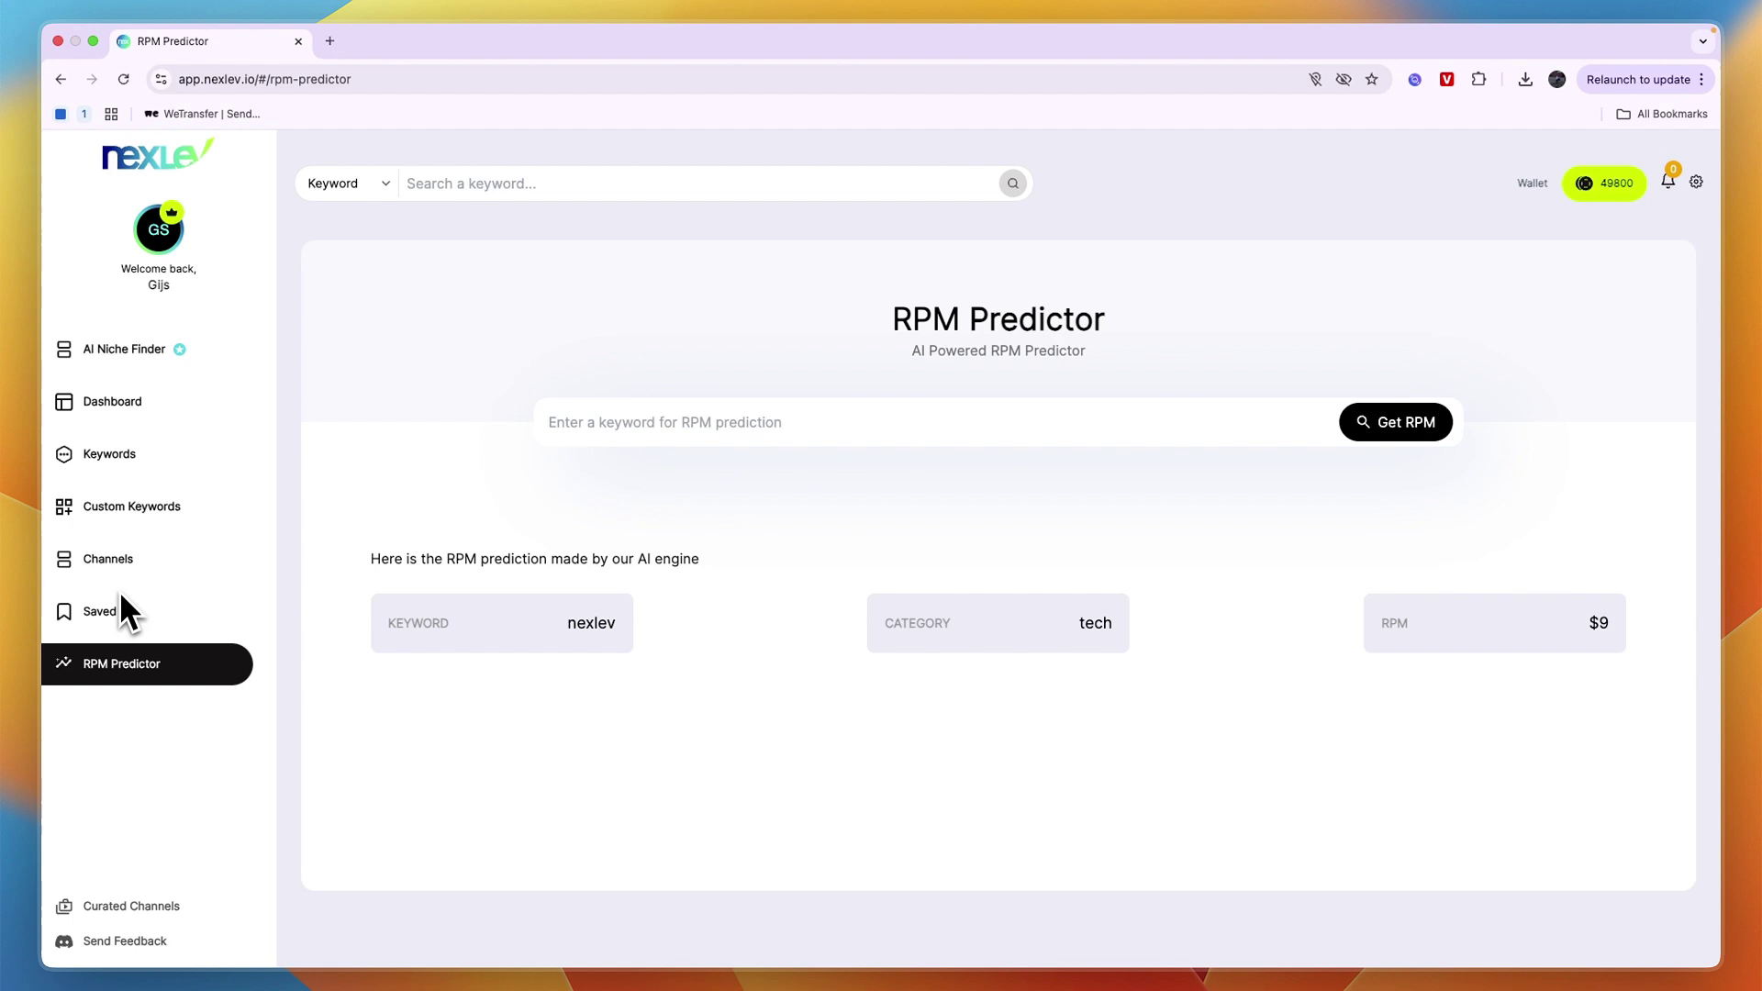
pyautogui.click(95, 609)
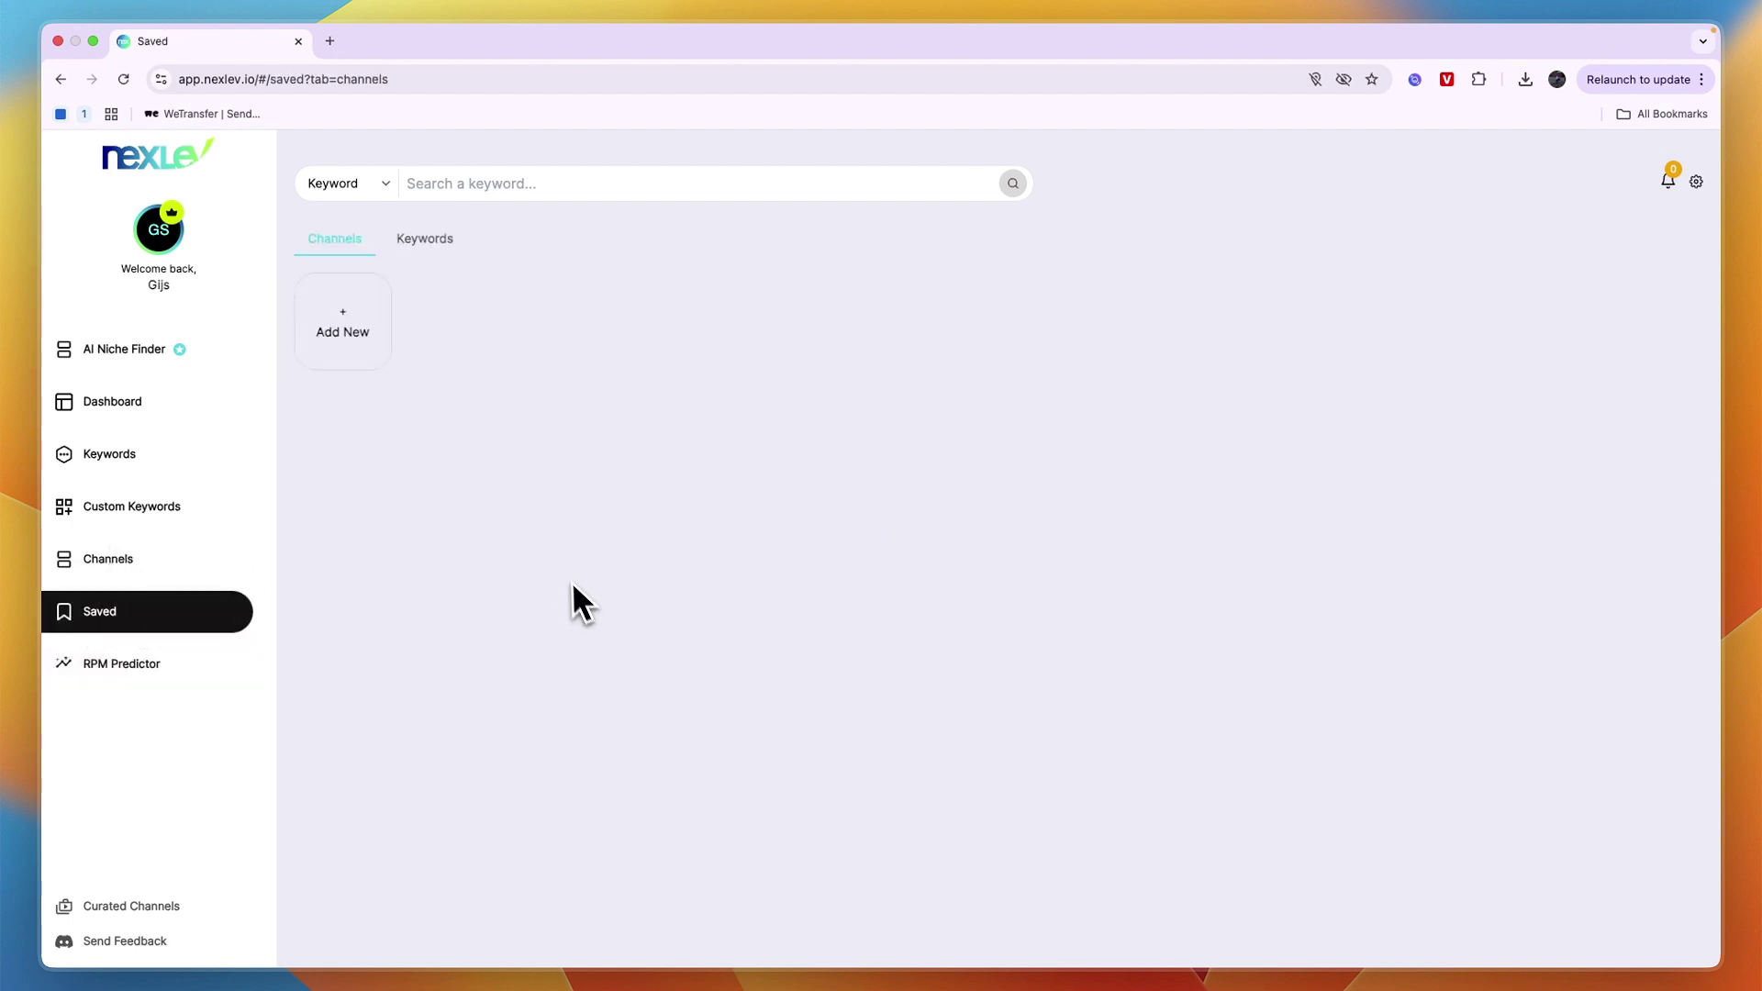
# Step: Switch Saved to Keywords and search for SOFTWARESCOPE in capitals, selecting the typed text
pyautogui.click(438, 242)
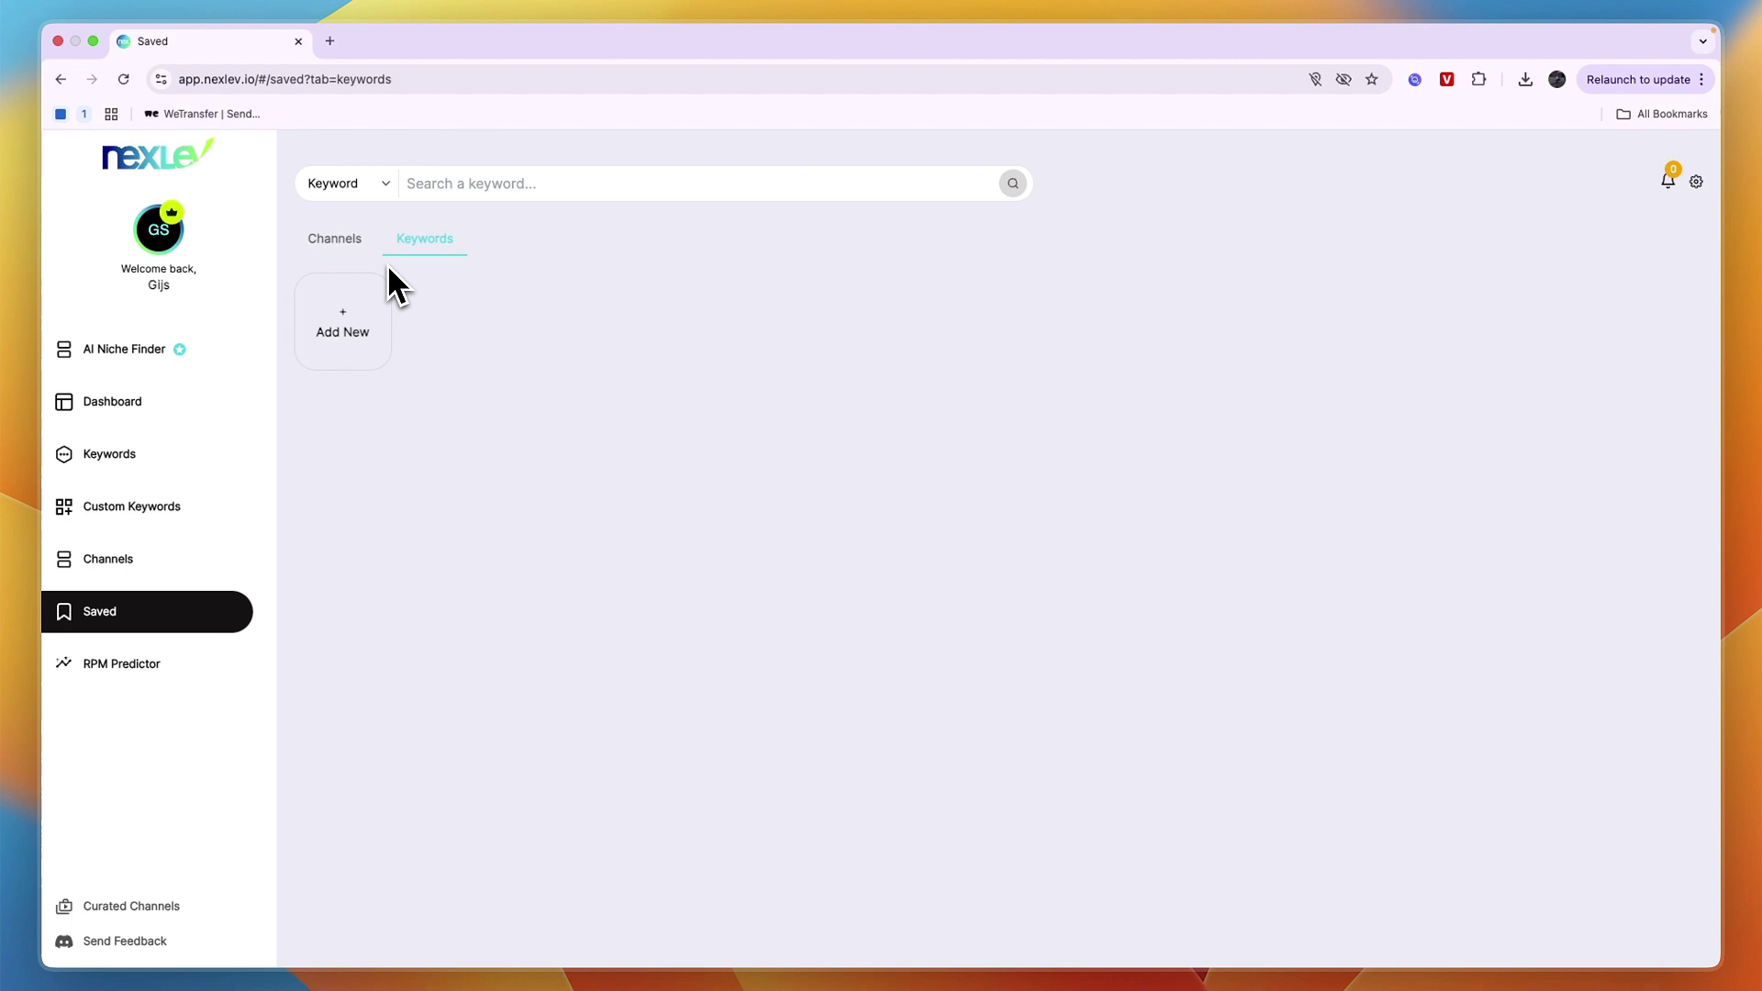
pyautogui.click(514, 183)
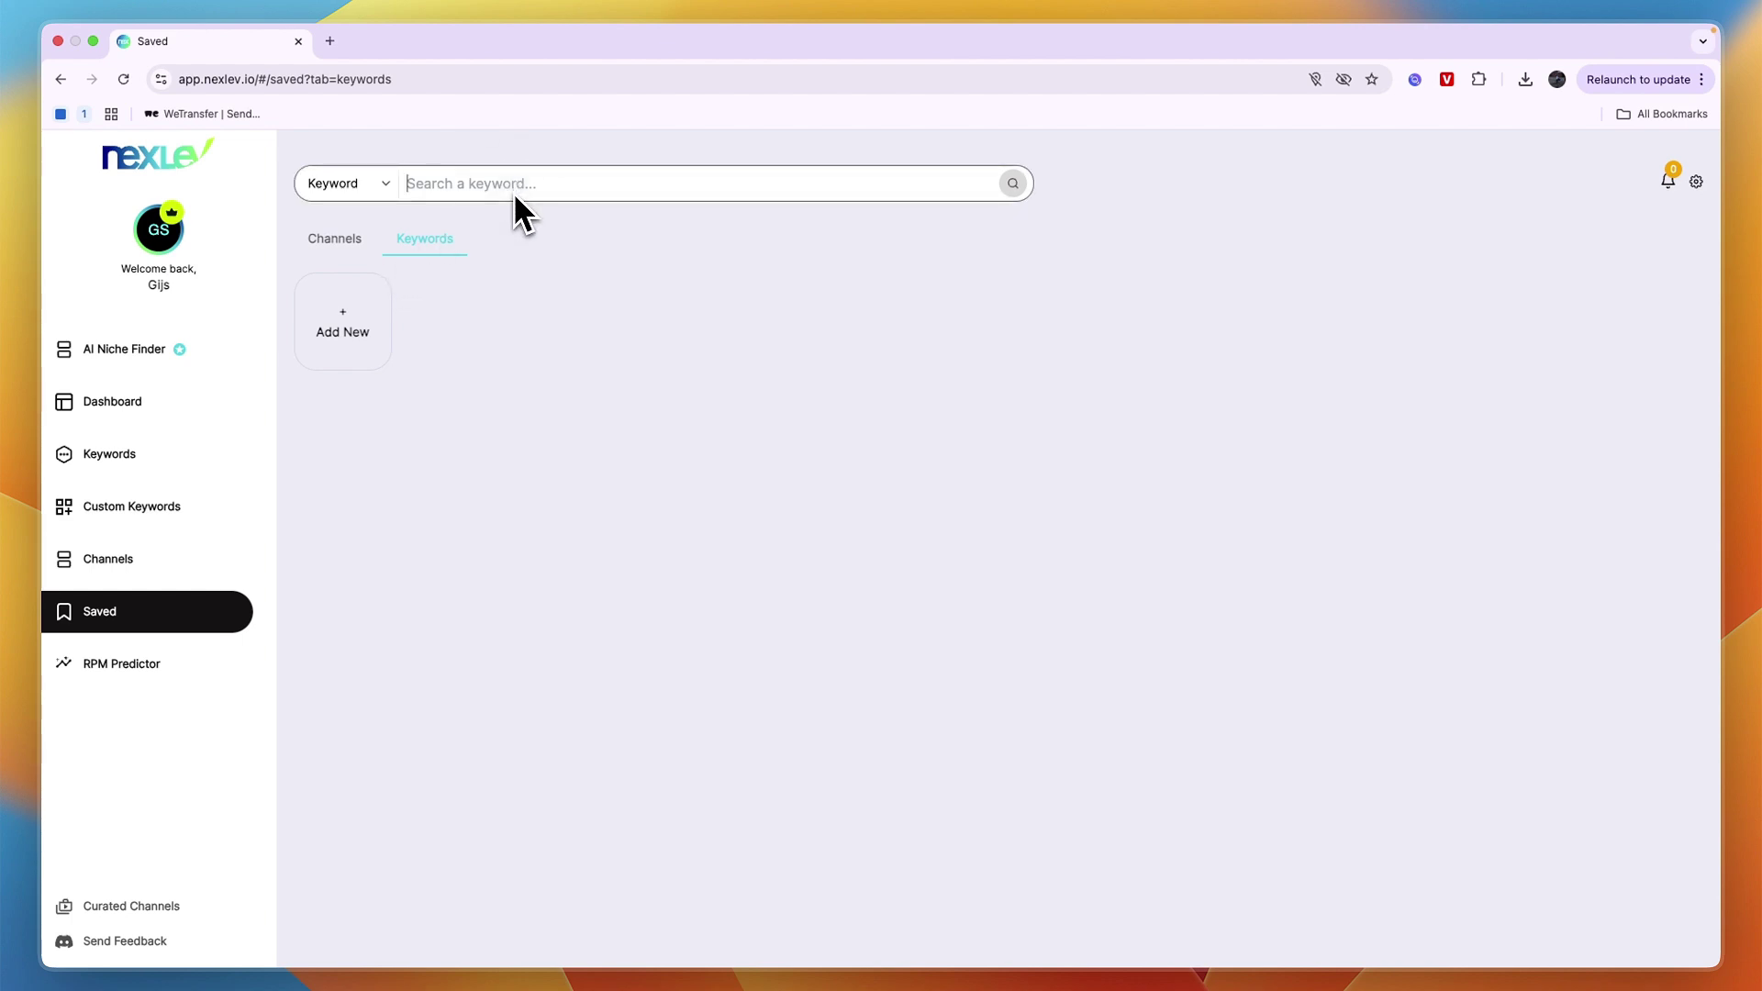
pyautogui.press('capslock')
pyautogui.write('SOFTA')
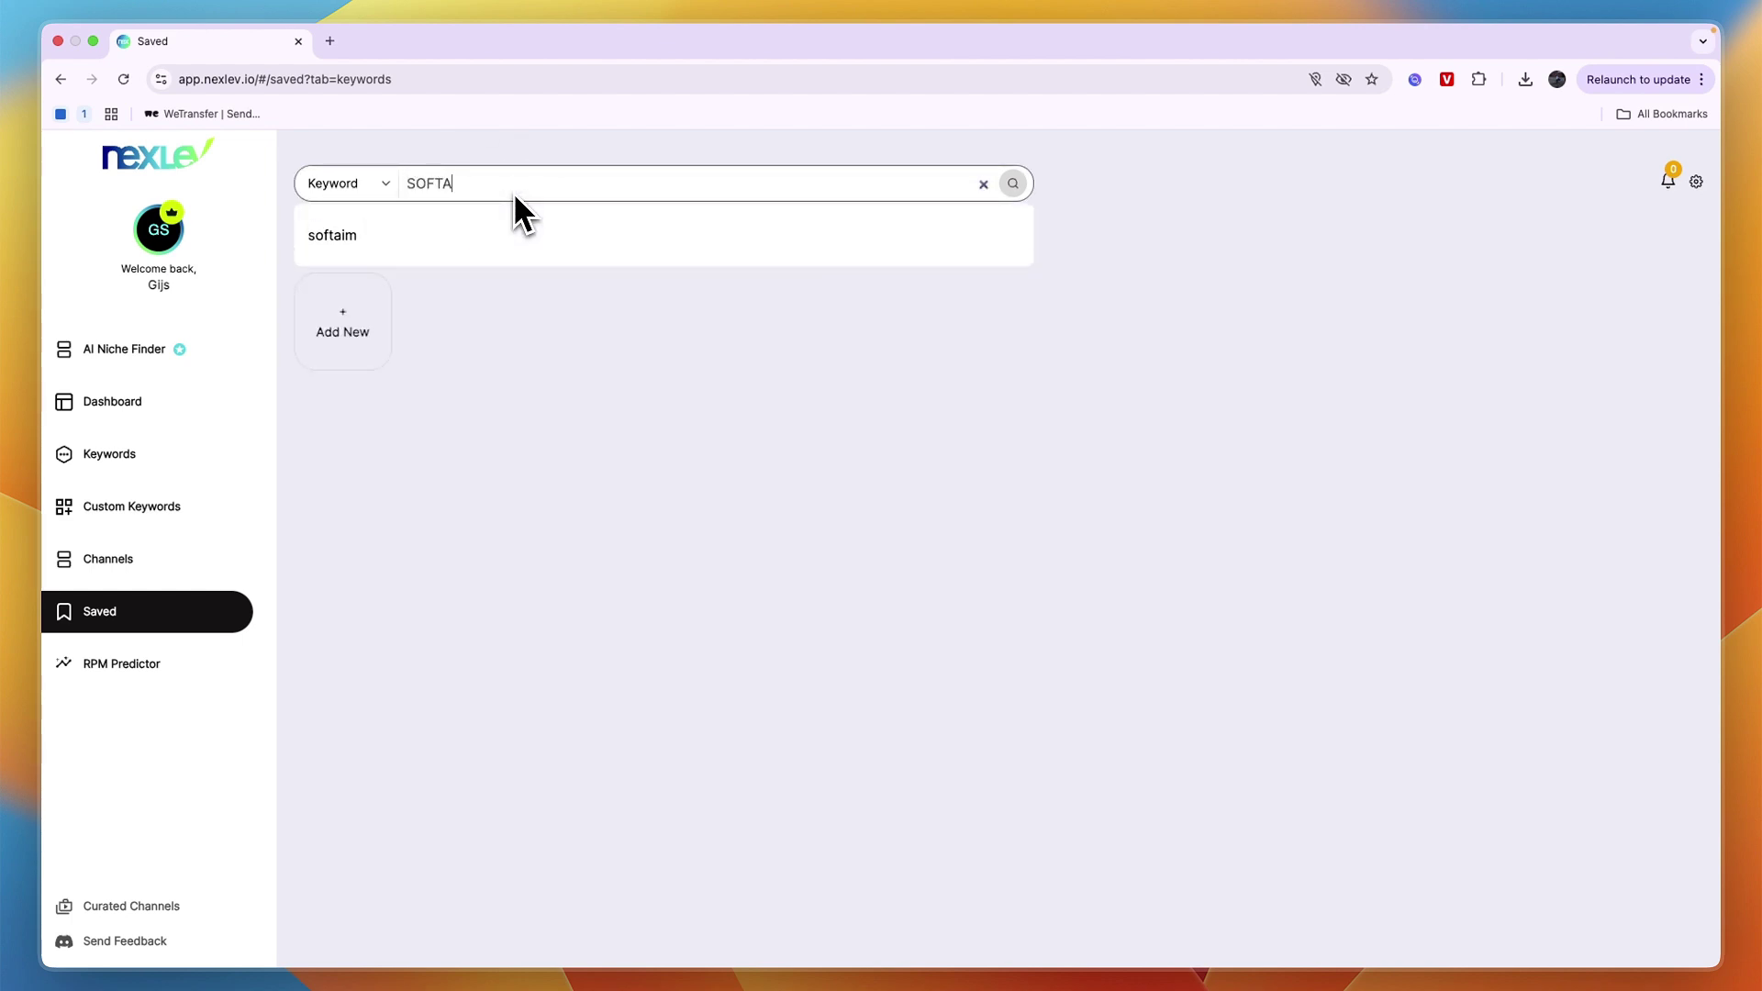
pyautogui.press('BackSpace')
pyautogui.write('WARESCOPE')
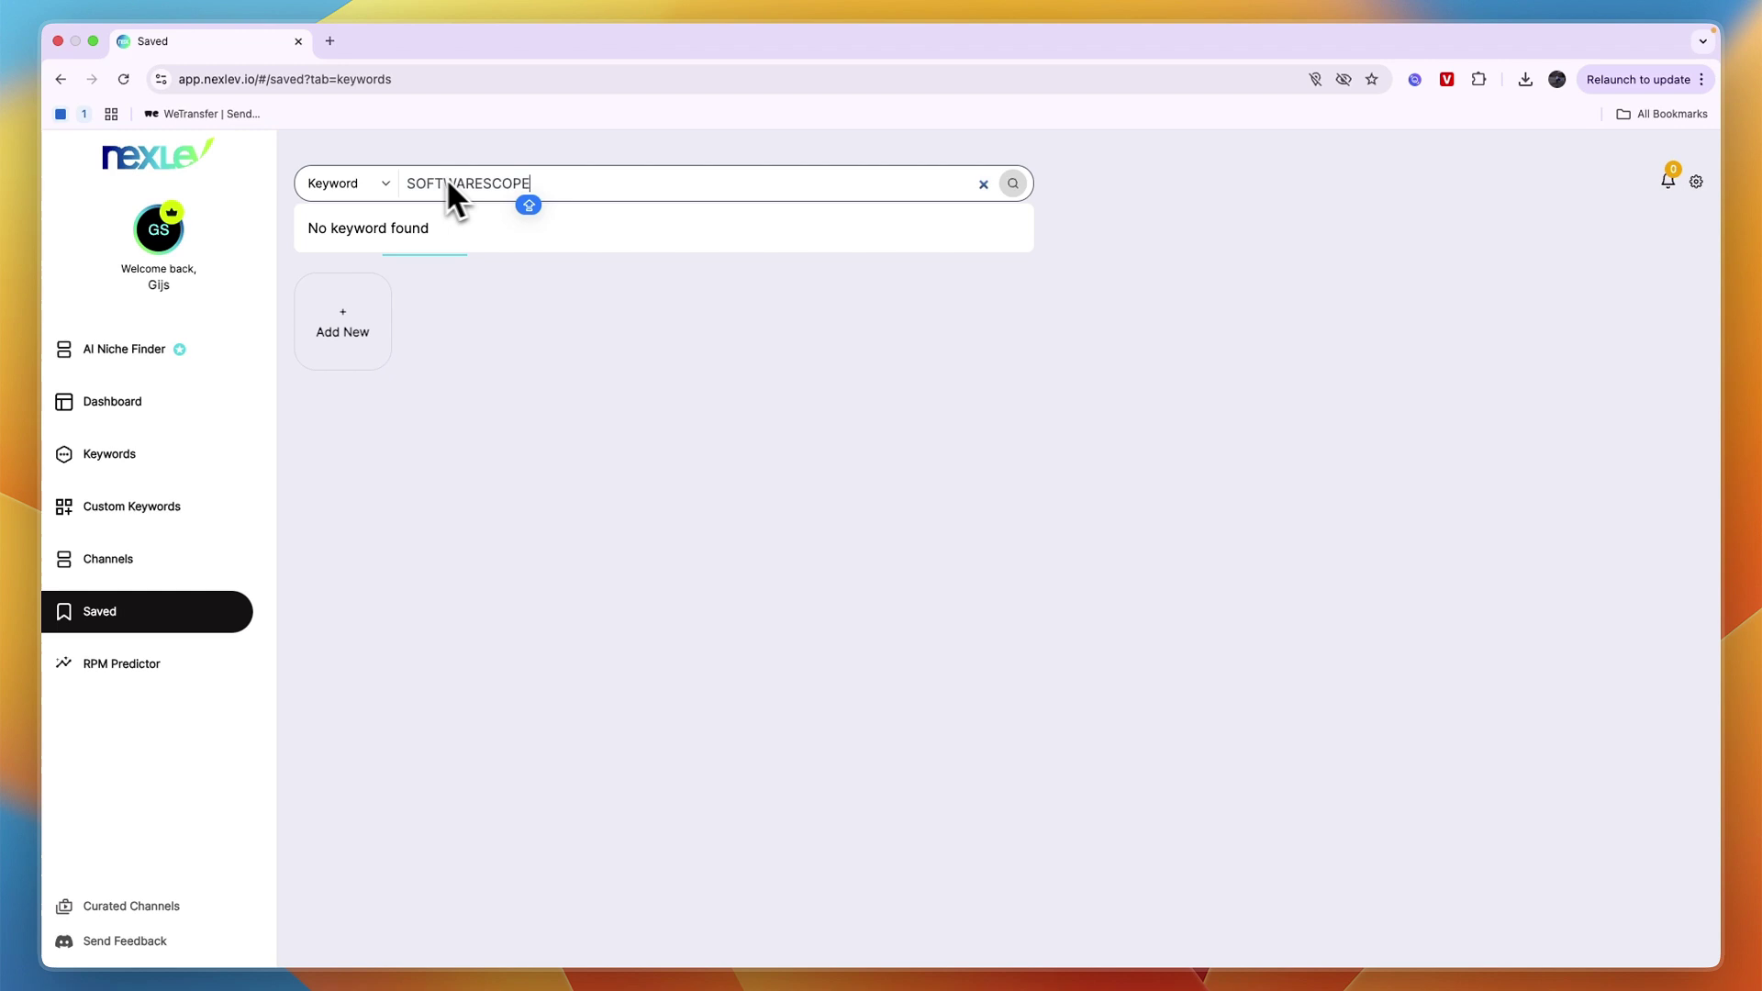
pyautogui.press('super+a')
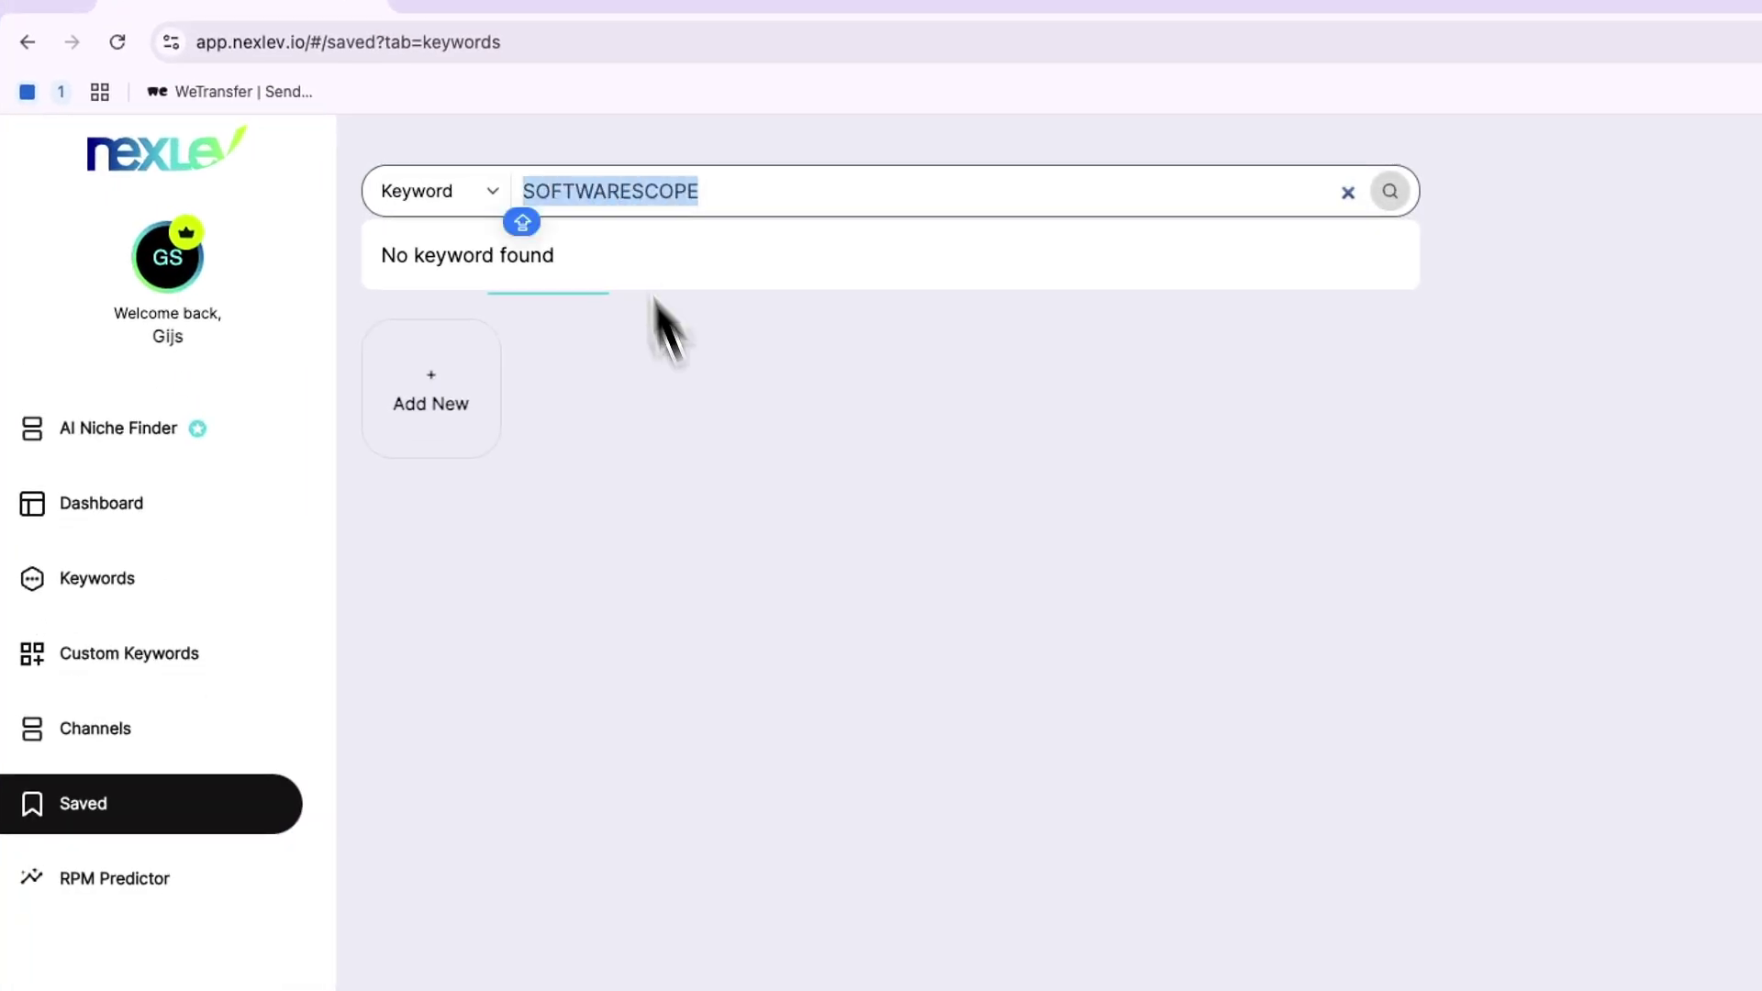